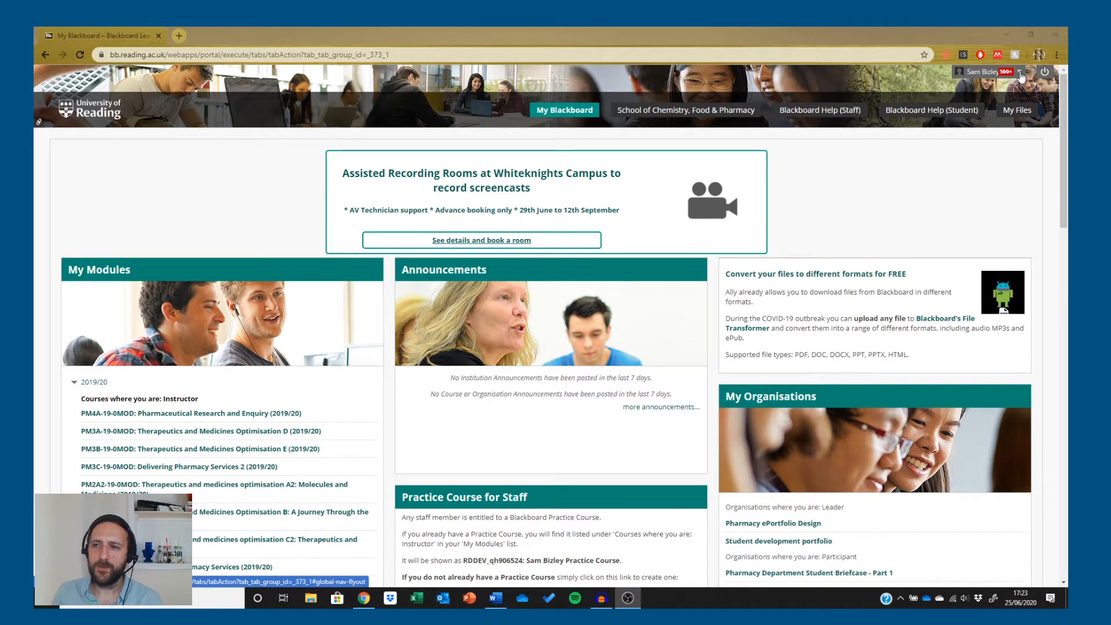
left_click(1022, 76)
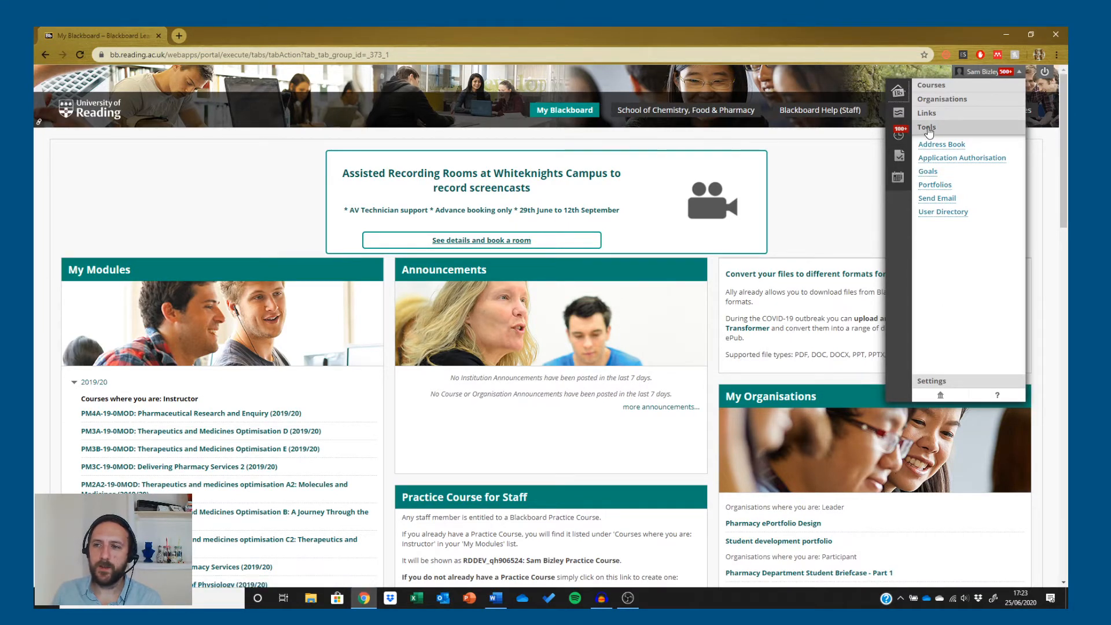
left_click(940, 86)
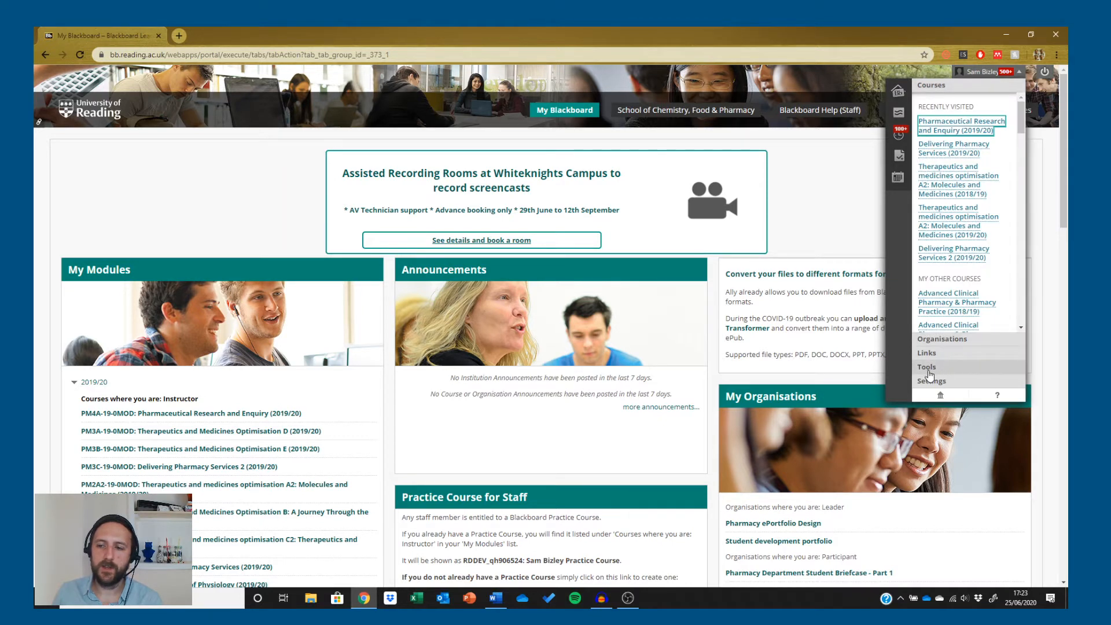
left_click(927, 367)
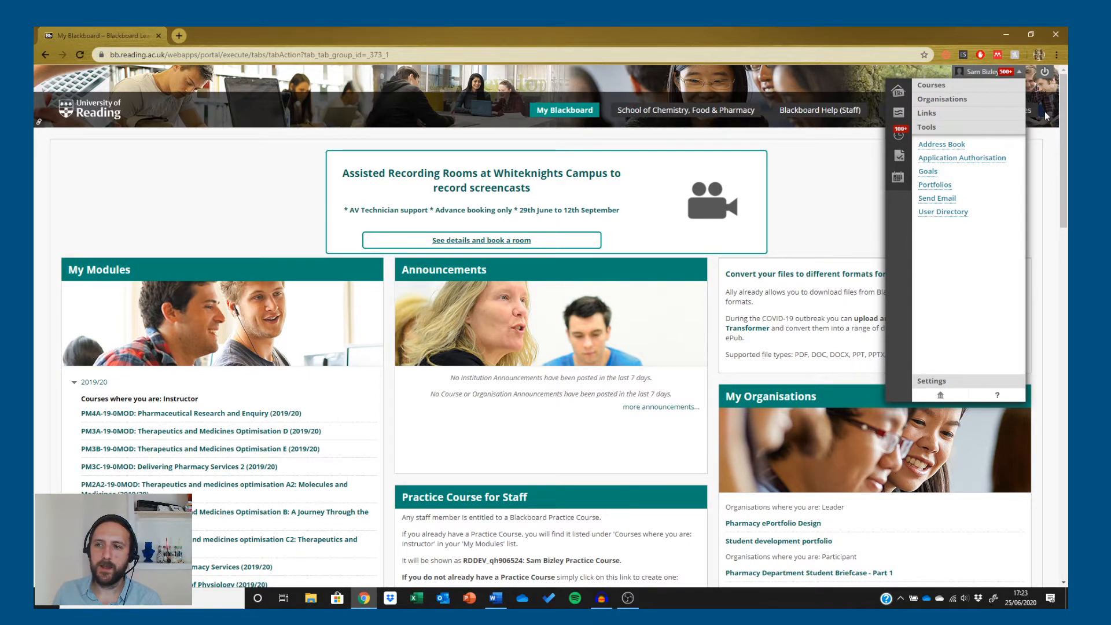
left_click(1019, 74)
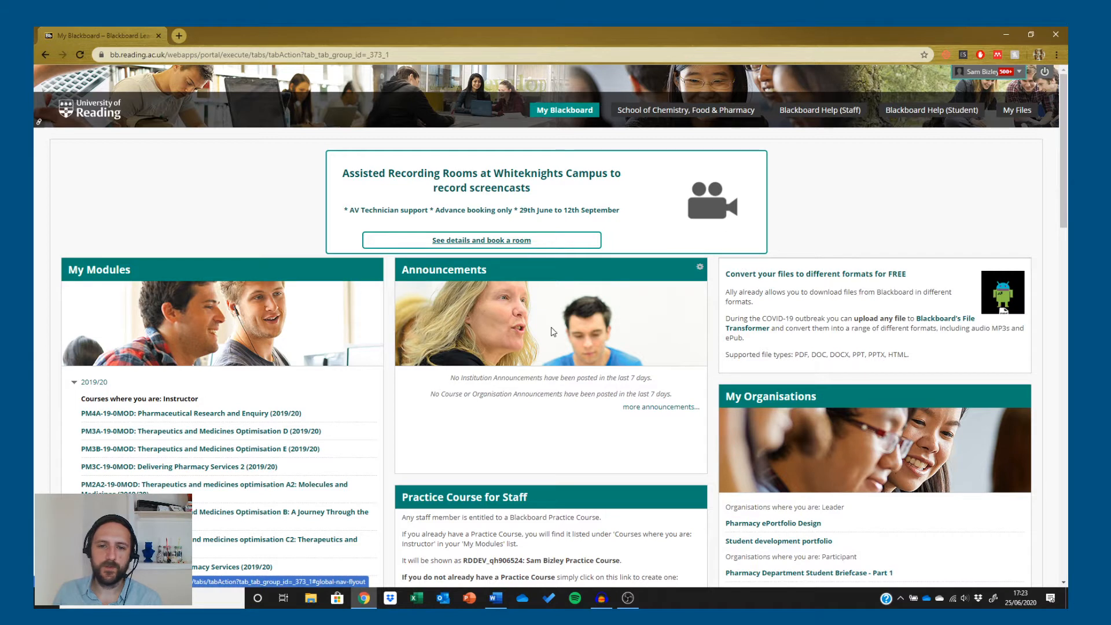
Step: Open the Portfolios tool from the account's list of global tools
left_click(1021, 75)
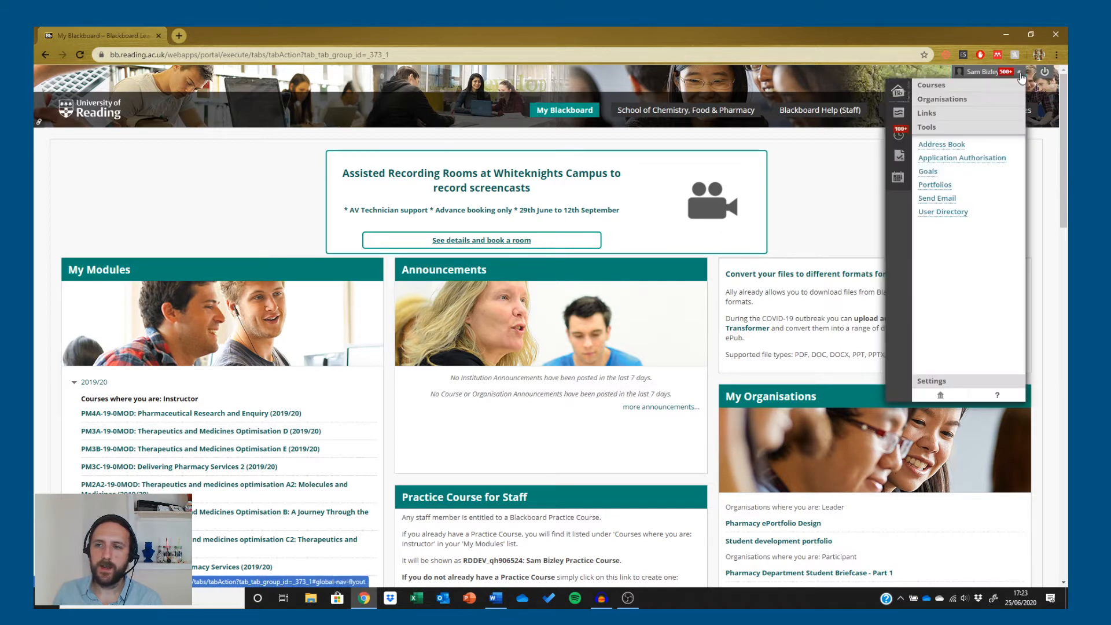
left_click(936, 132)
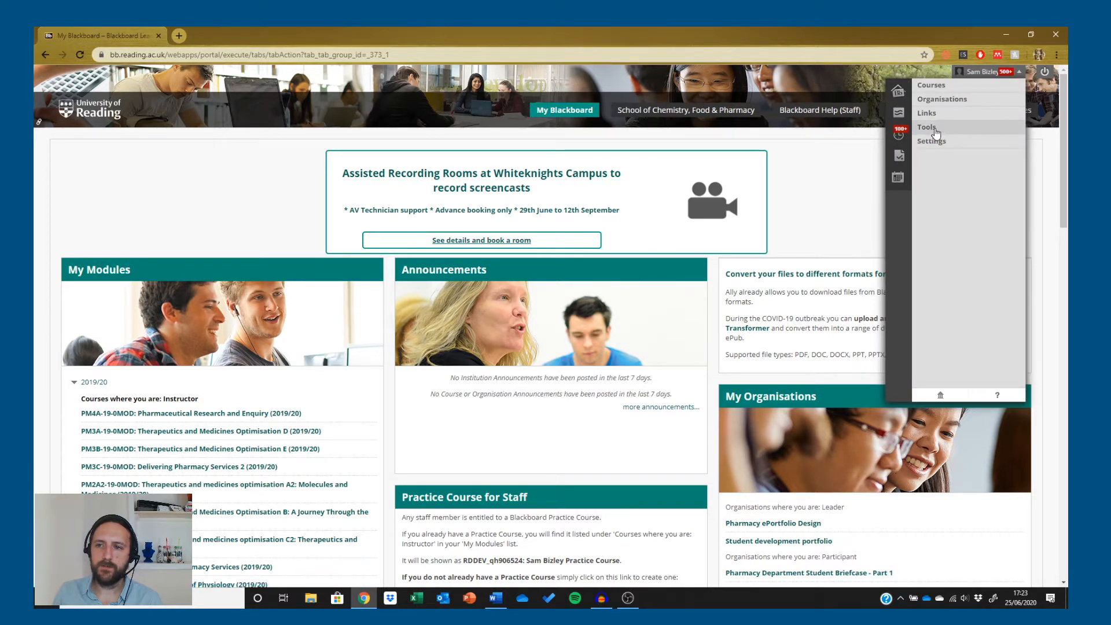
left_click(936, 132)
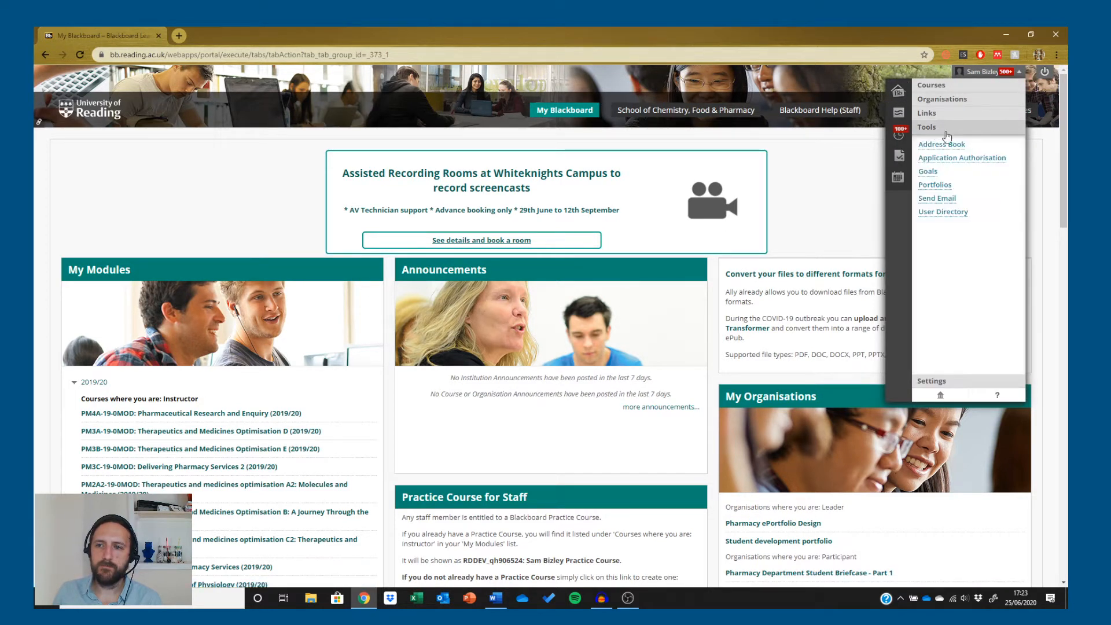
left_click(942, 185)
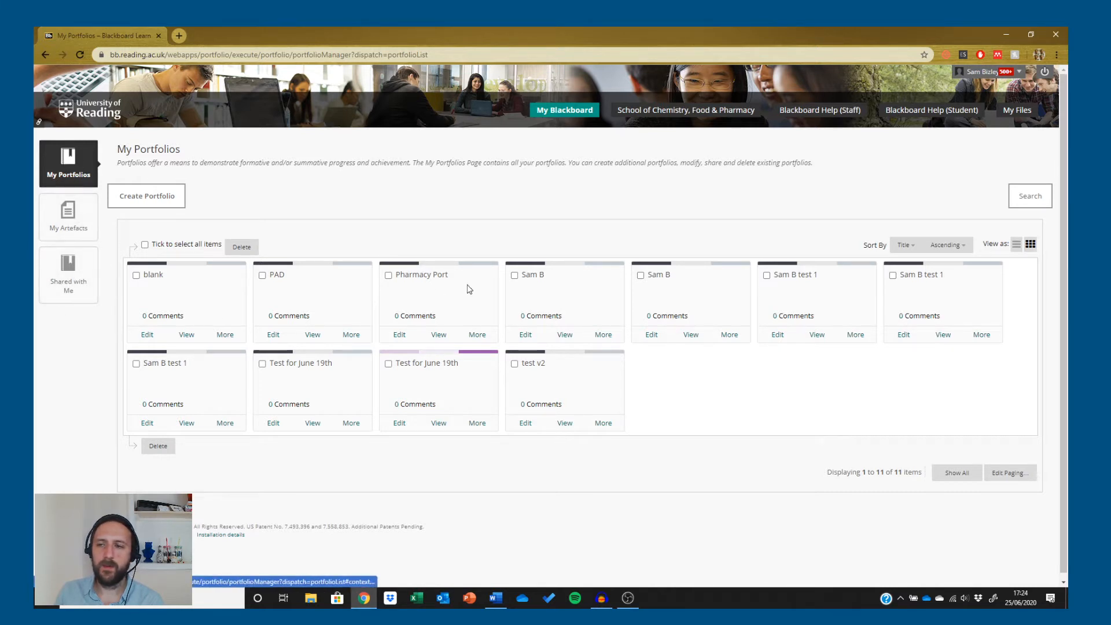
Step: Start a new portfolio and title it with the owner's first name and surname initial followed by "portfolio"
left_click(152, 198)
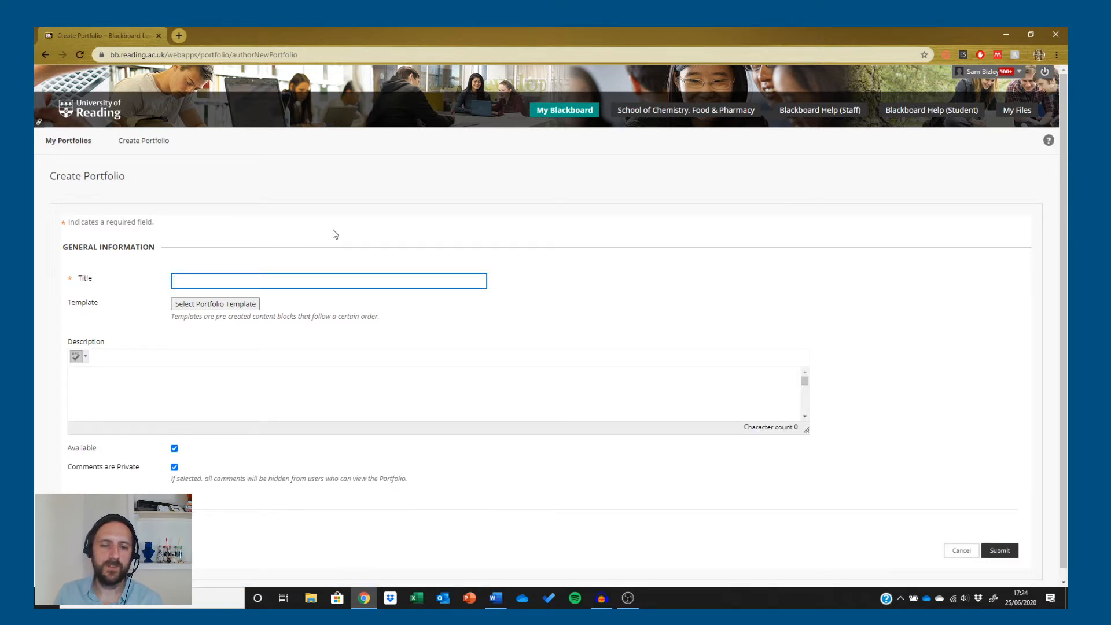
left_click(230, 280)
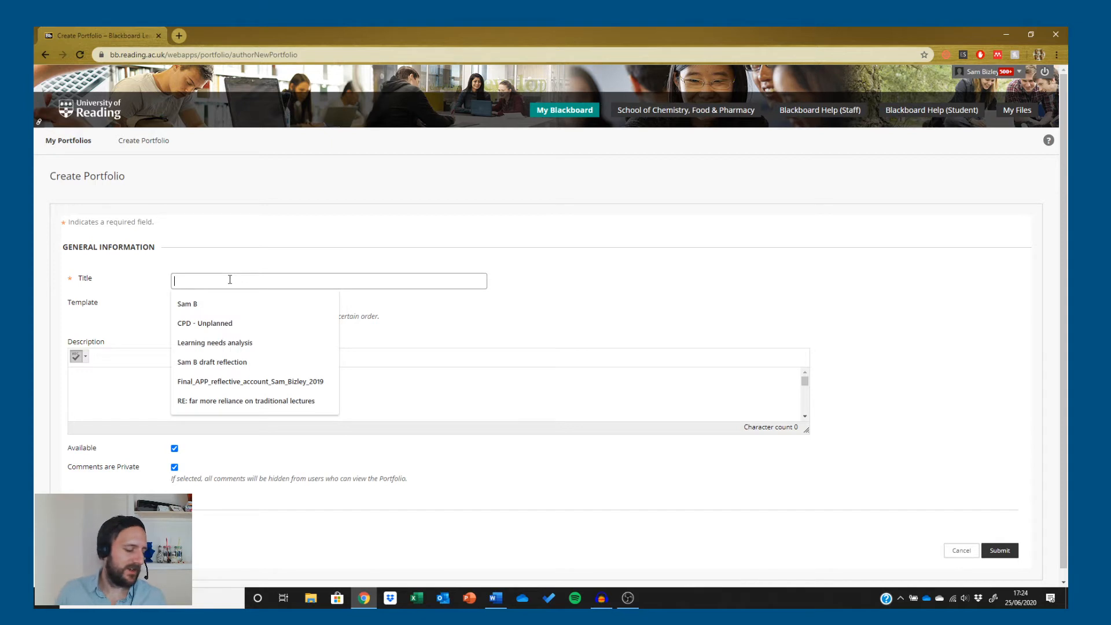
type("Sam ")
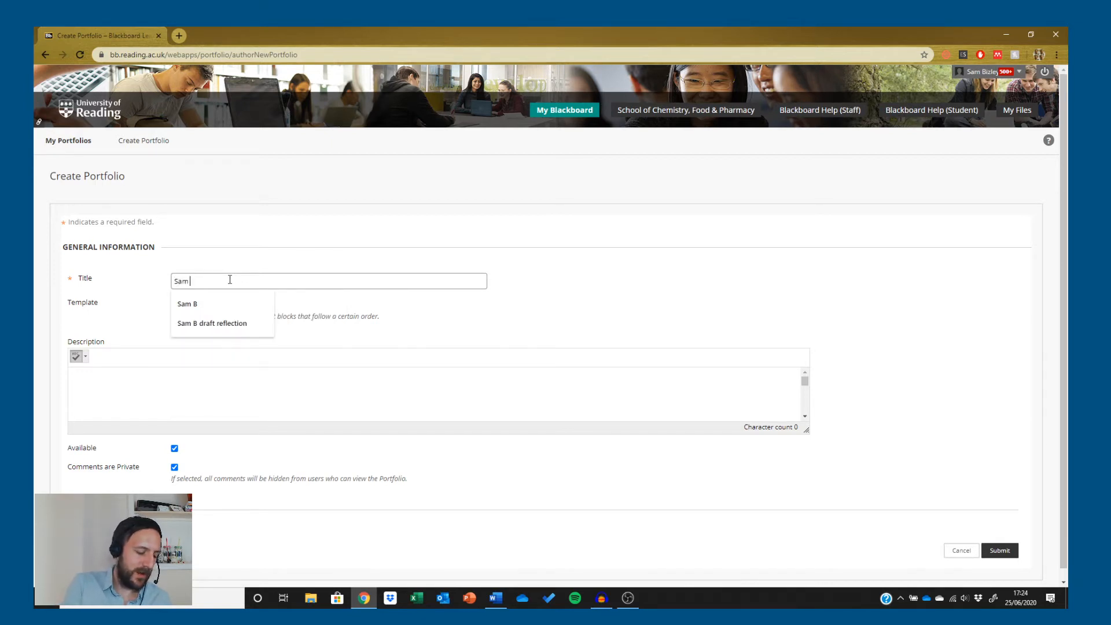
type("B portfolio")
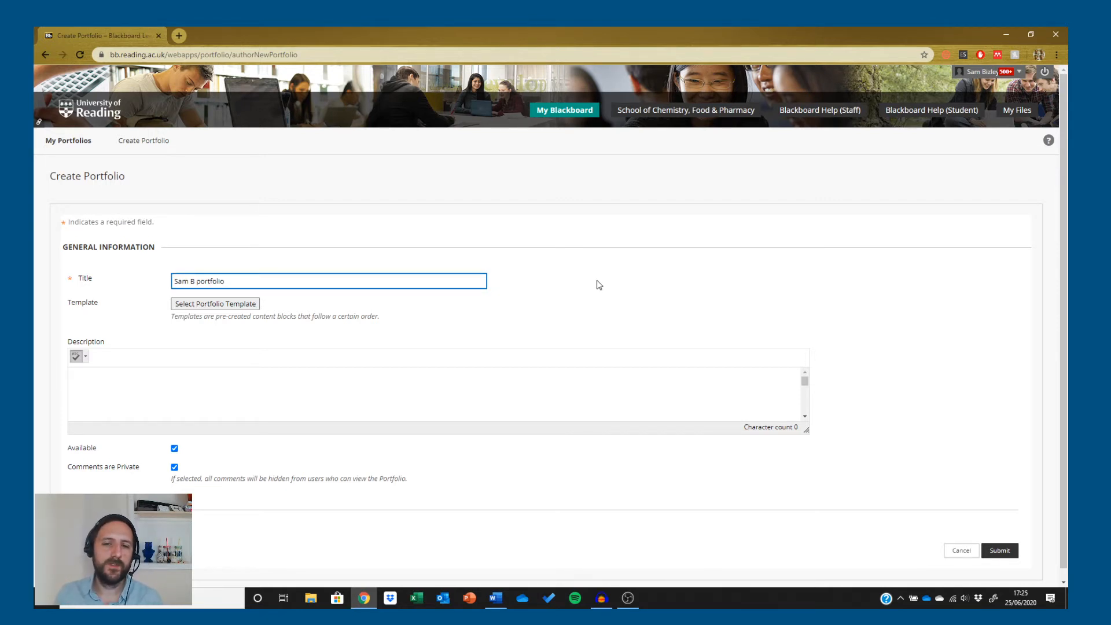
left_click(222, 291)
left_click(266, 284)
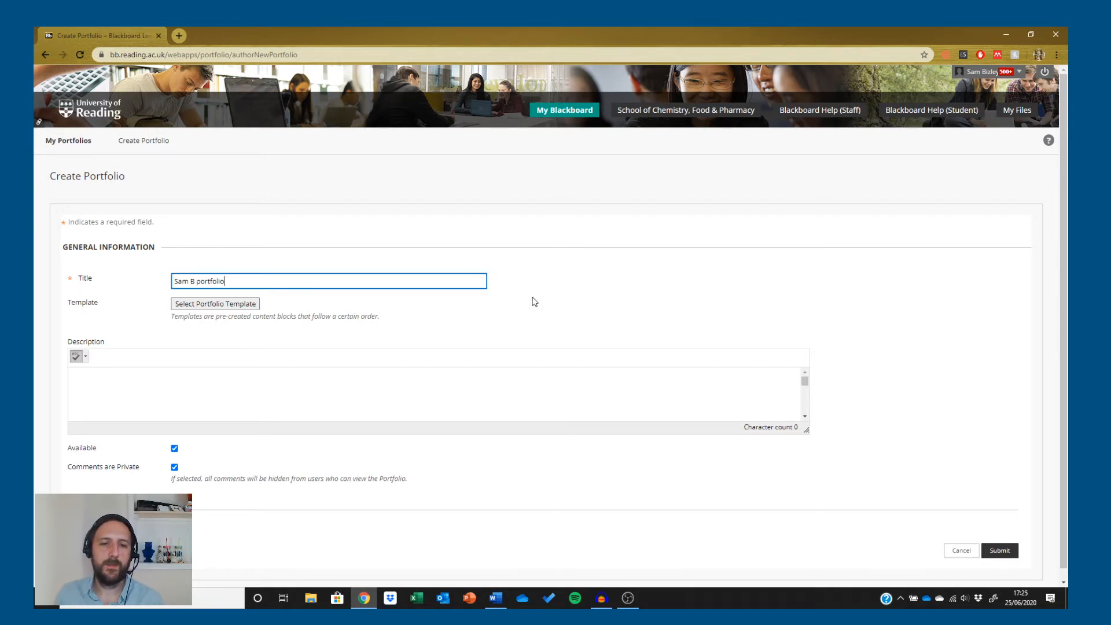
left_click(645, 290)
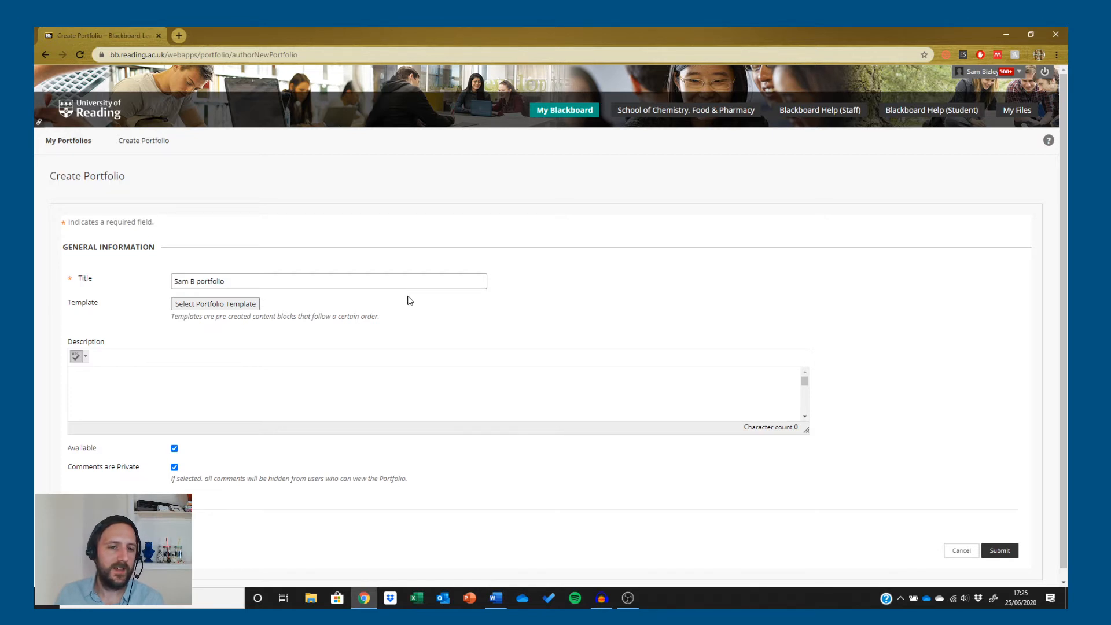
Step: Assign PAD Portfolio Template v2 as the new portfolio's template
left_click(219, 305)
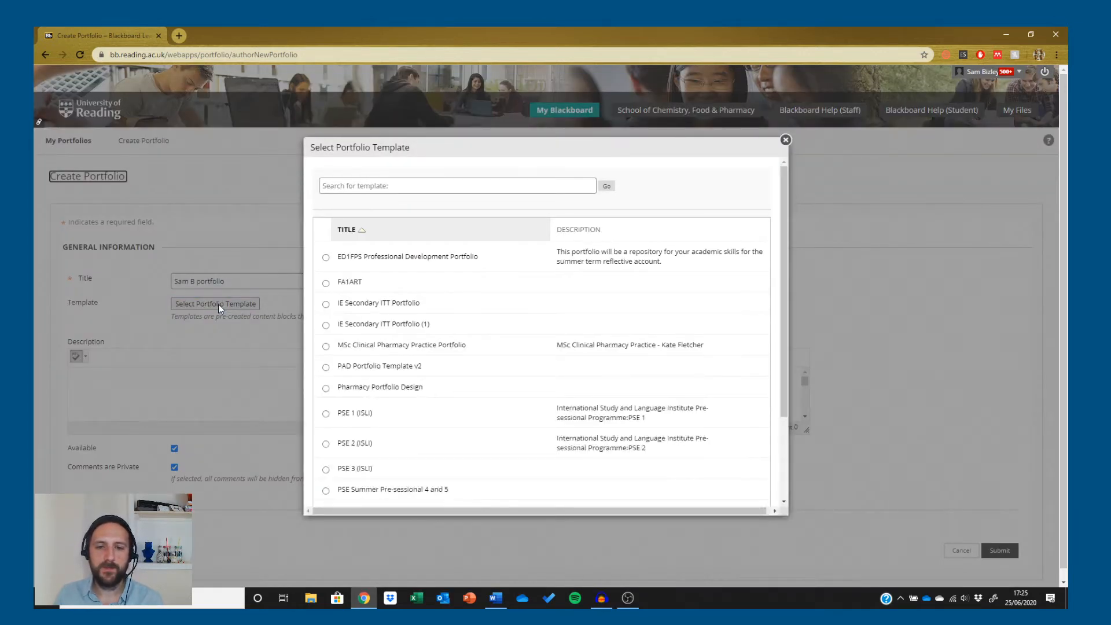
scroll(416, 312, "down", 3)
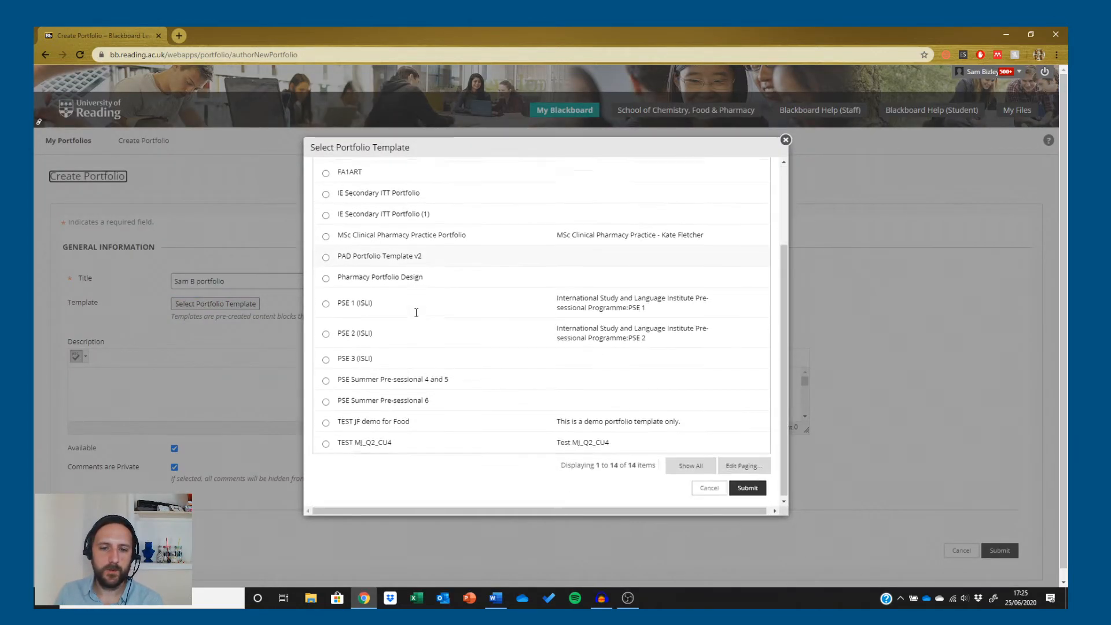
scroll(398, 397, "up", 1)
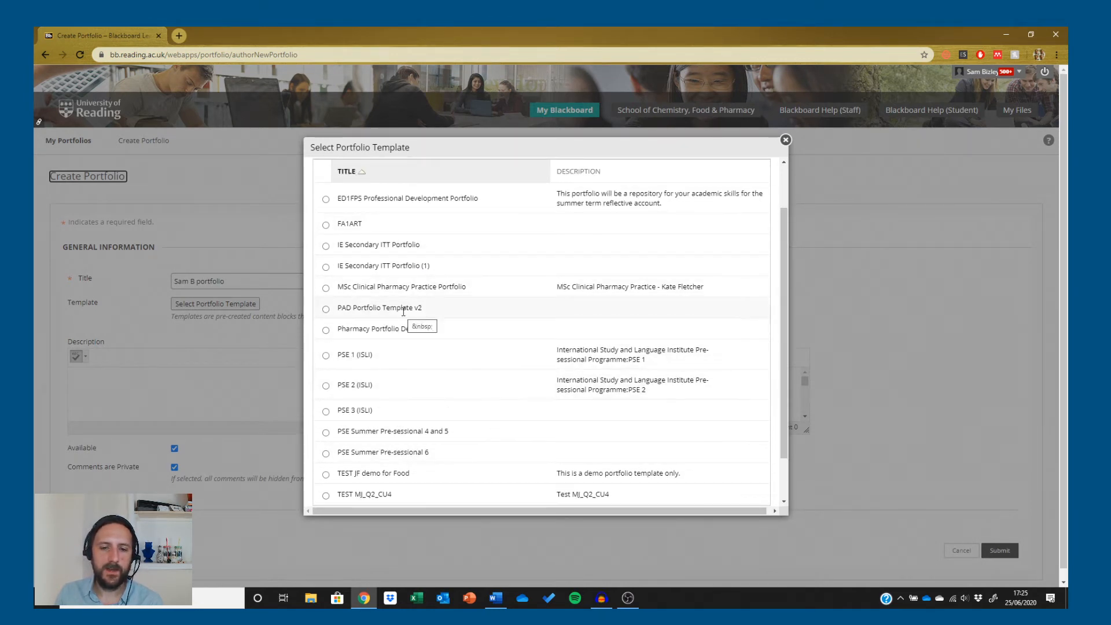
scroll(457, 349, "down", 1)
scroll(457, 349, "up", 1)
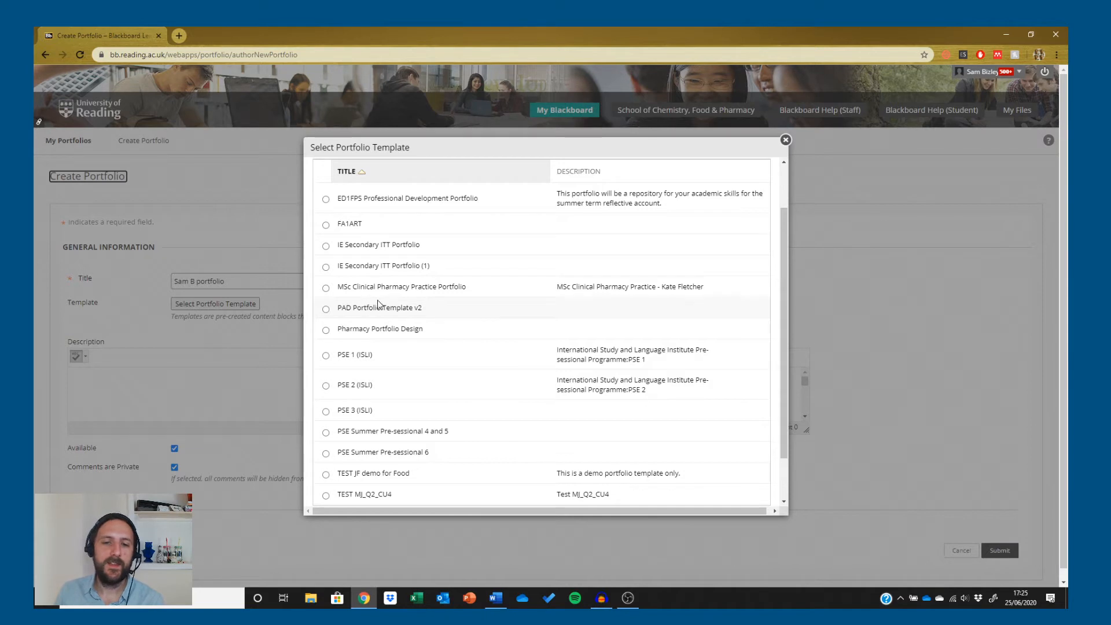
left_click(325, 310)
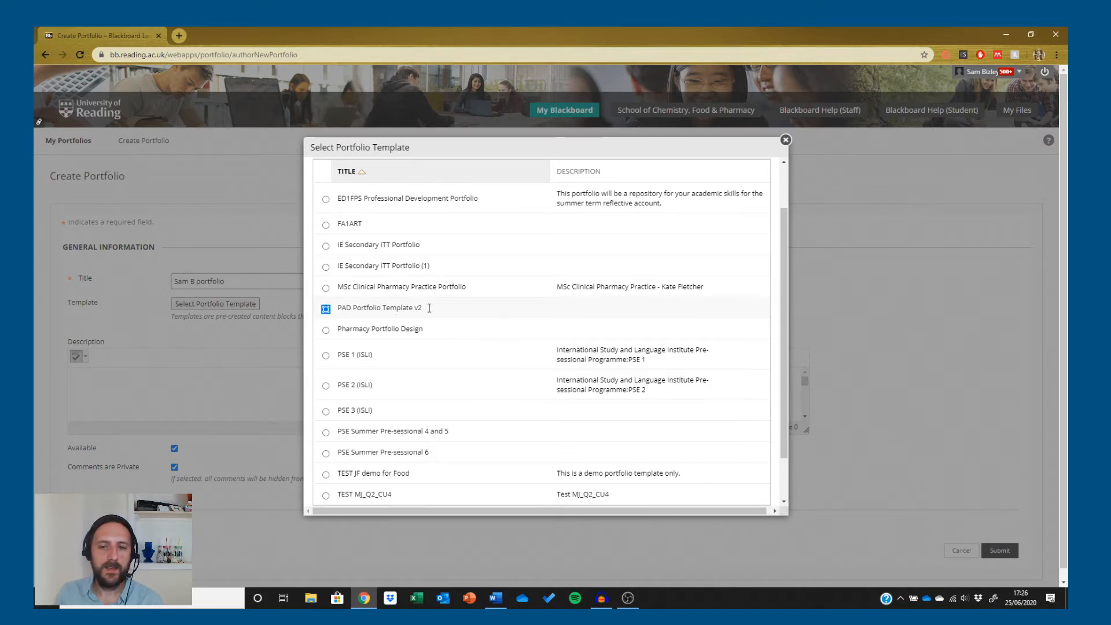
left_click_drag(783, 301, 784, 335)
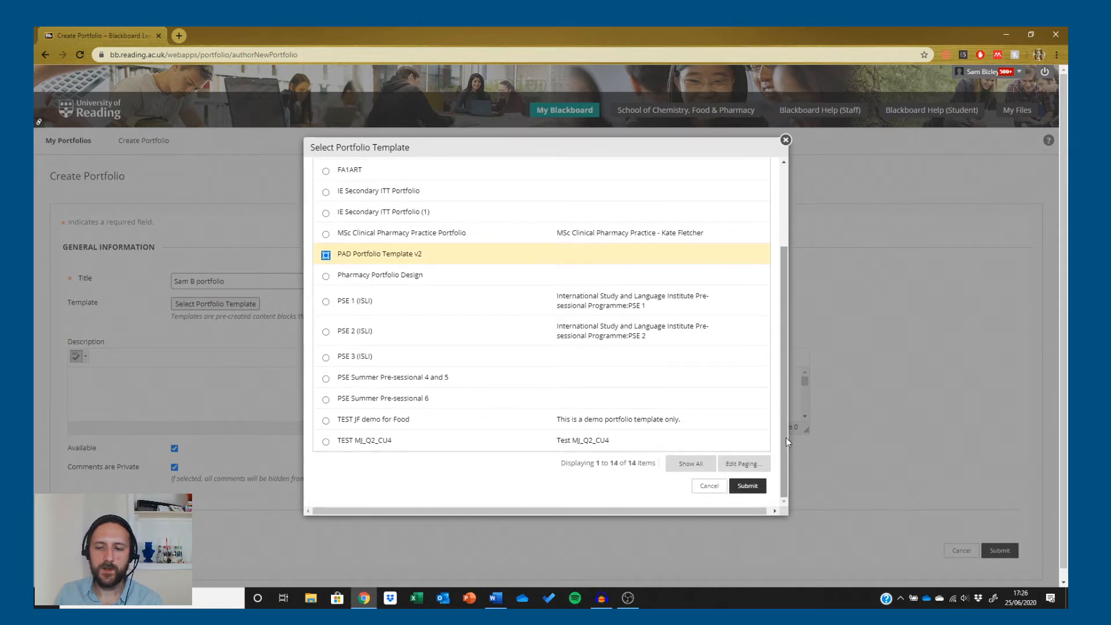
left_click(752, 488)
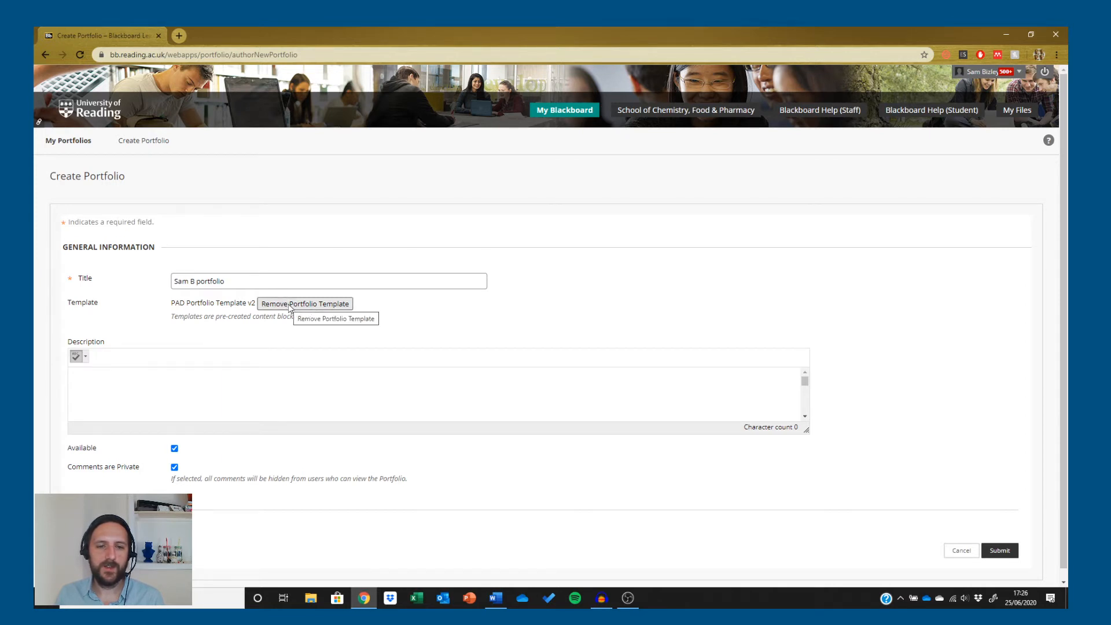
Step: Submit the new portfolio, decline the introductory tour and dismiss the guide reminder
left_click(1000, 551)
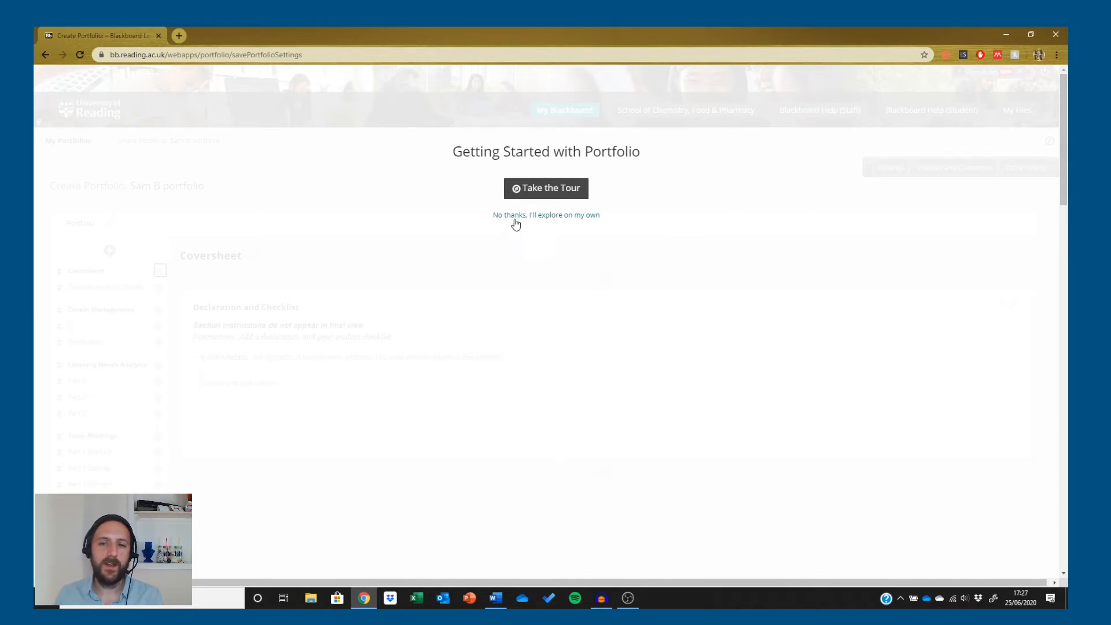
left_click(562, 218)
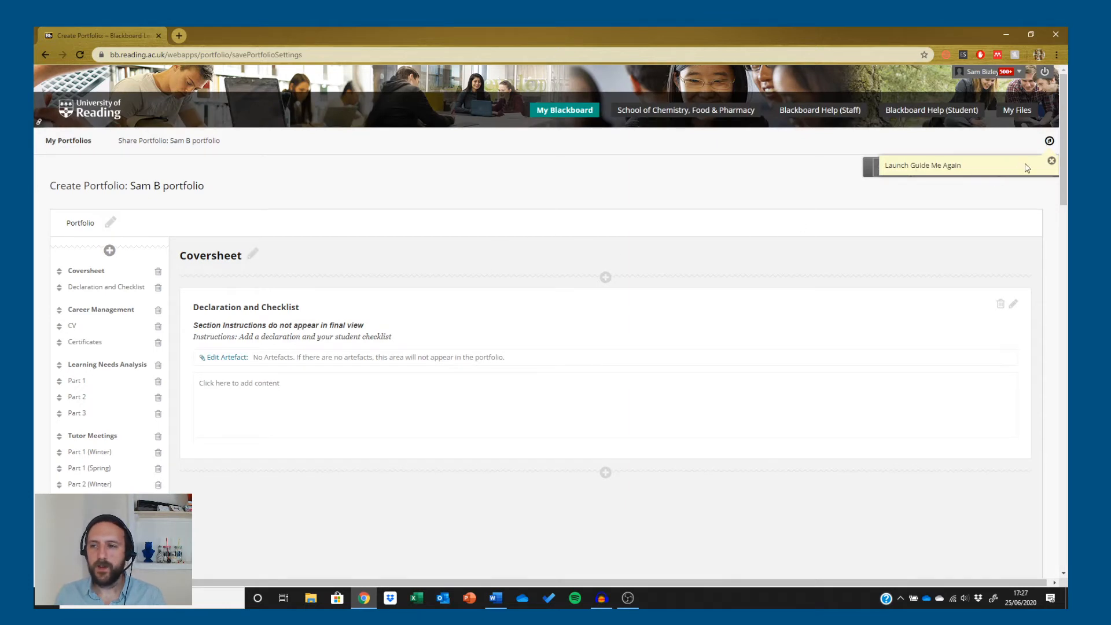
left_click(1052, 160)
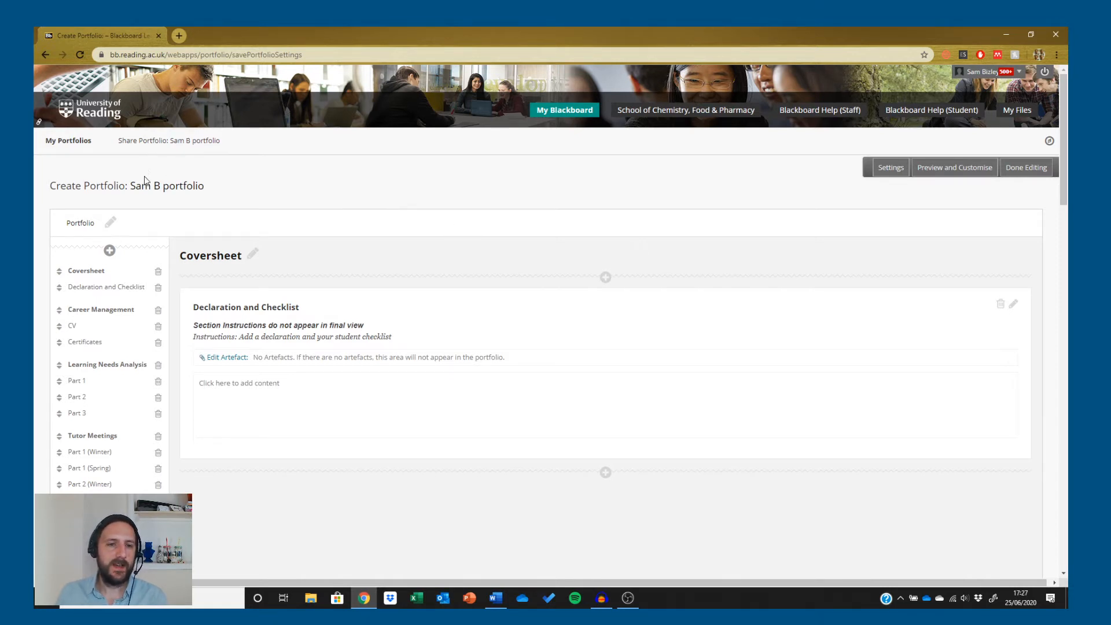
Step: Open the portfolio's heading text for editing and close it without saving
left_click(110, 222)
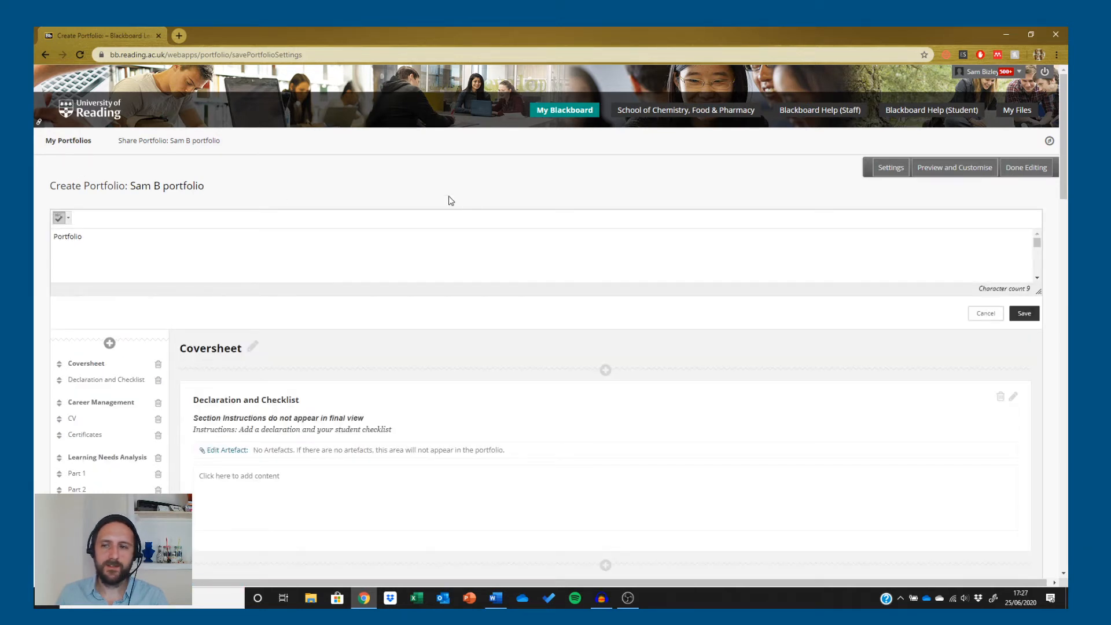
left_click(985, 313)
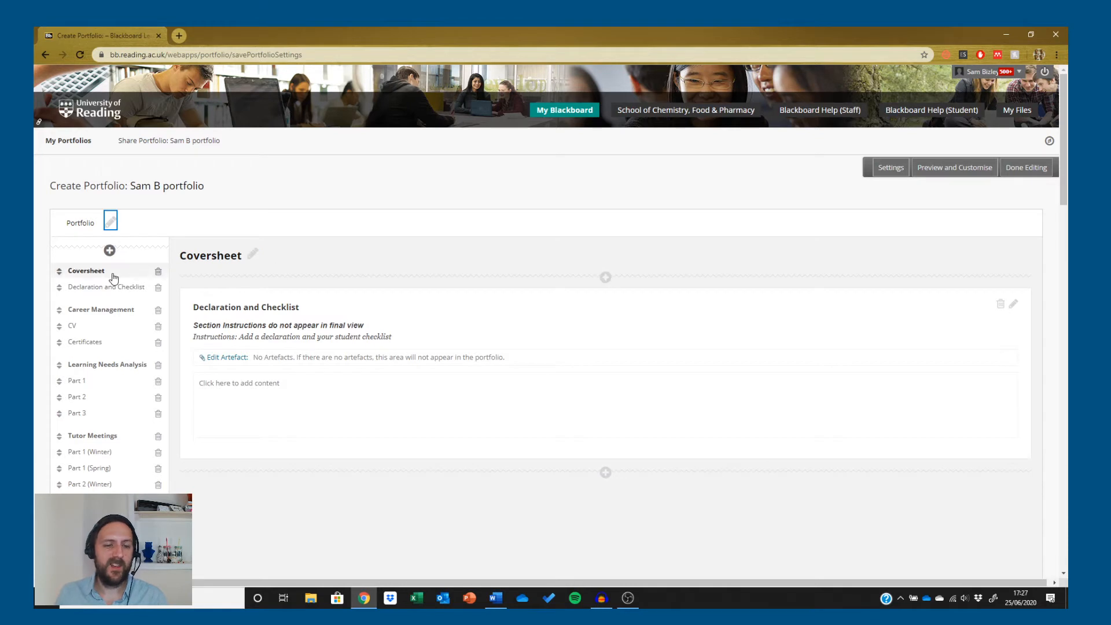
Step: Examine the portfolio's outline of template sections, from the coversheet through CPD and reflections to the medicines monographs and research skills
scroll(113, 278, "down", 3)
scroll(112, 278, "down", 6)
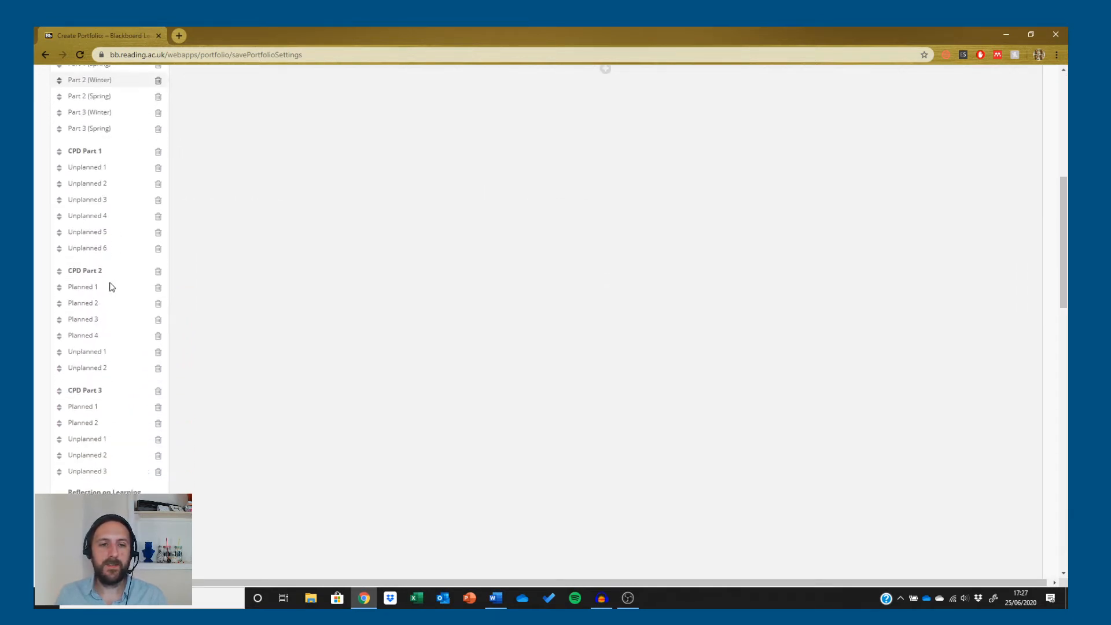
scroll(96, 487, "down", 8)
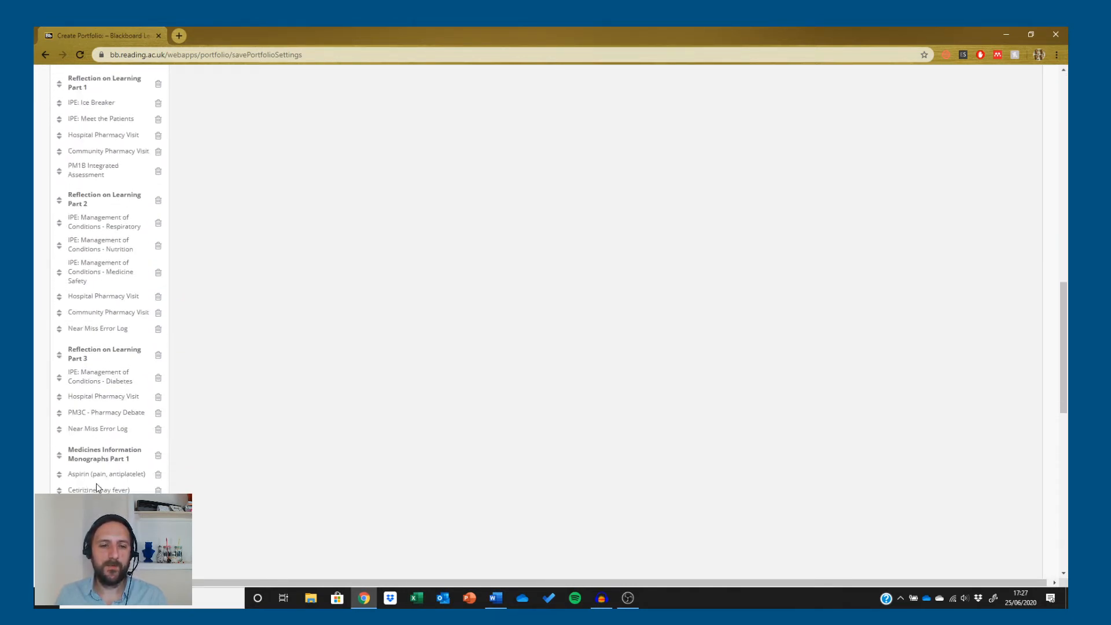
scroll(97, 487, "up", 10)
scroll(97, 488, "up", 10)
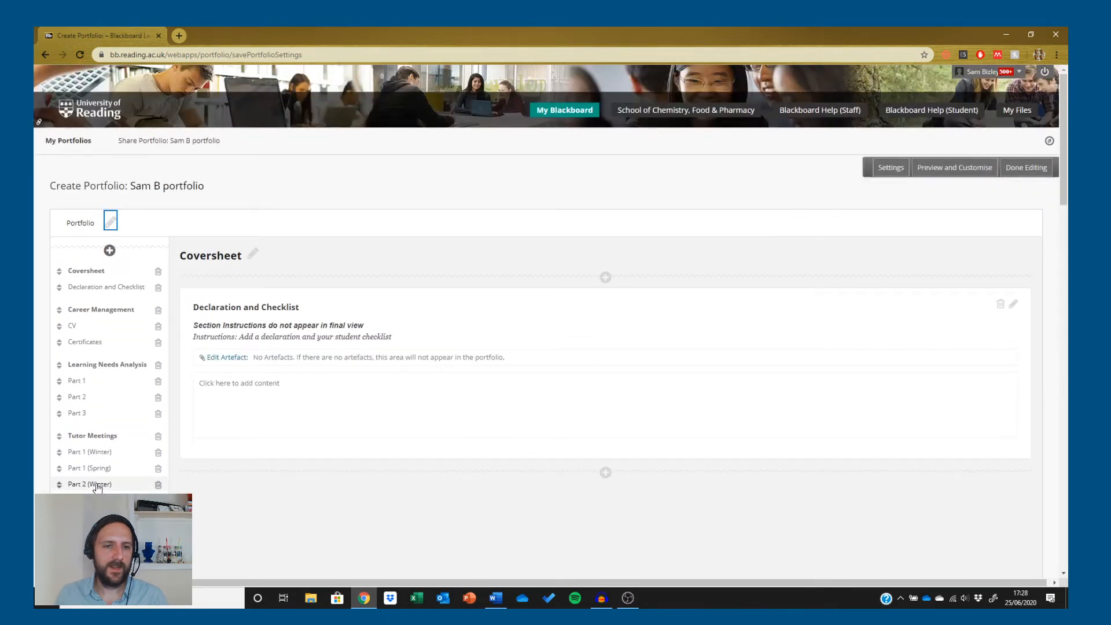
scroll(95, 486, "down", 1)
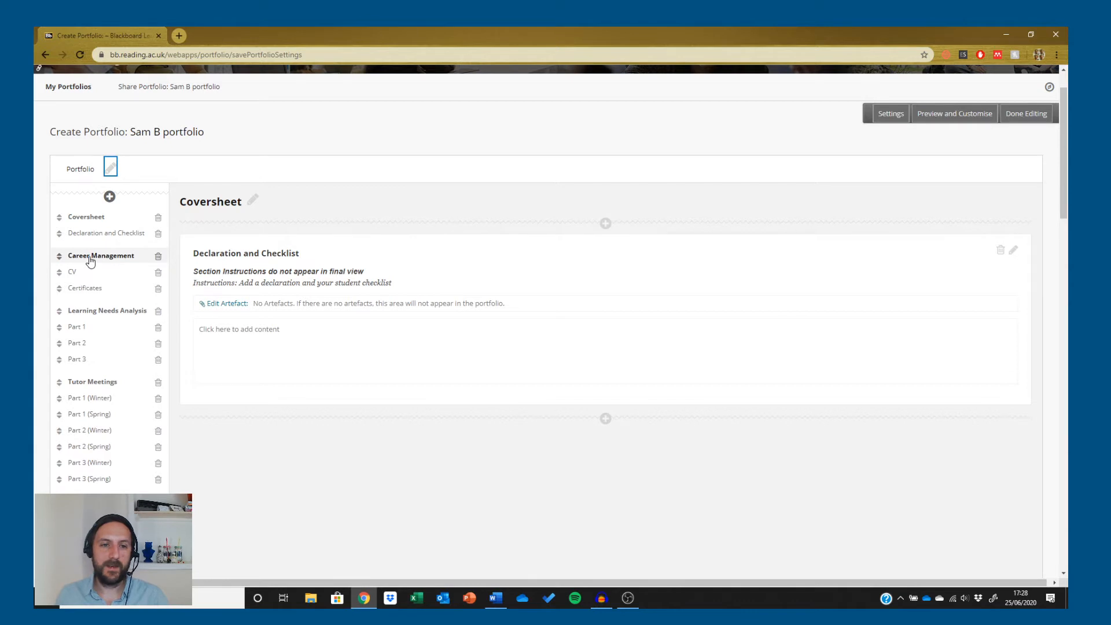
scroll(102, 302, "down", 15)
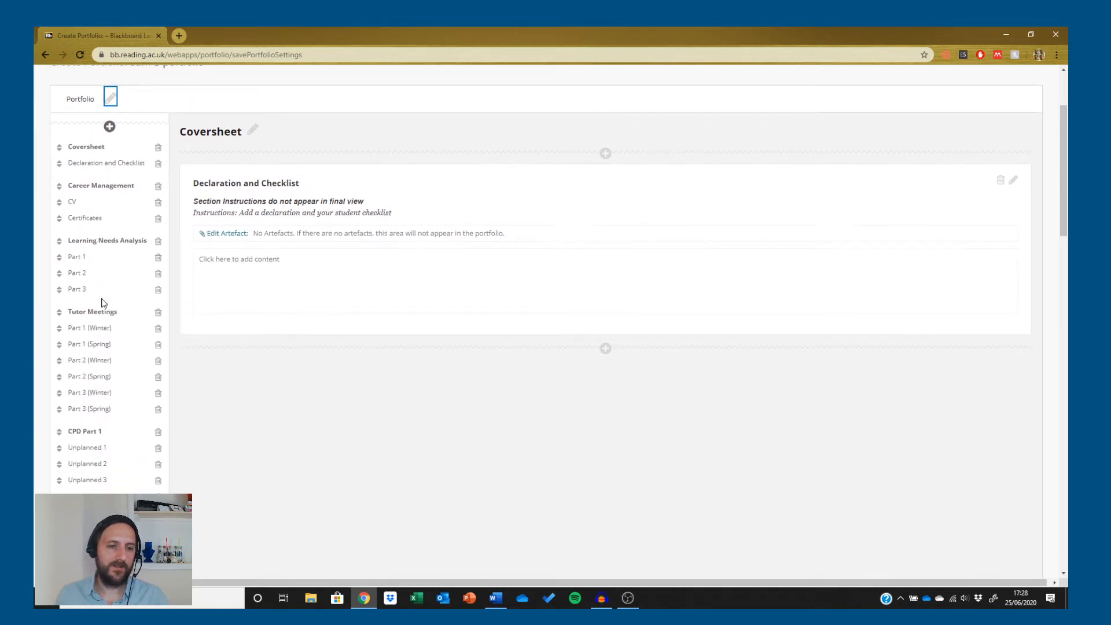
scroll(102, 302, "down", 20)
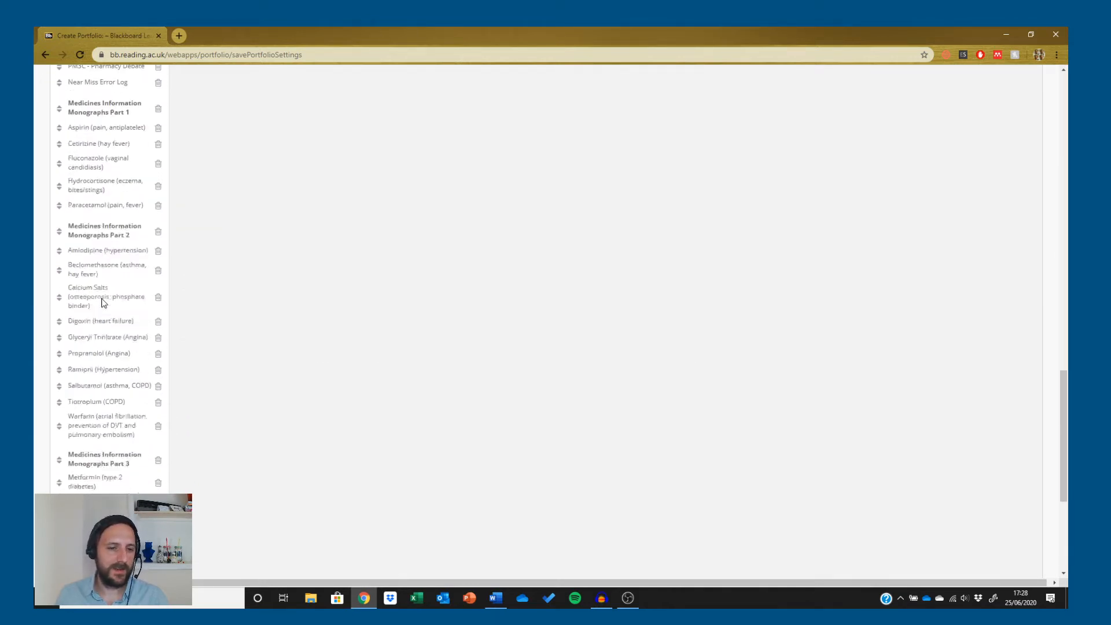
scroll(103, 302, "up", 1)
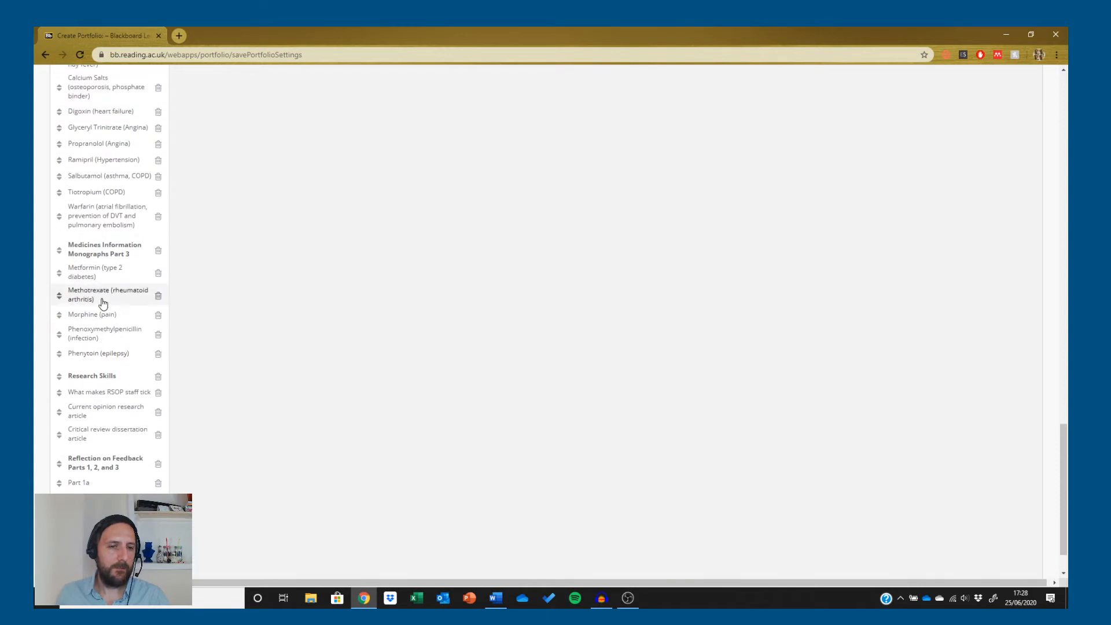
scroll(102, 301, "up", 10)
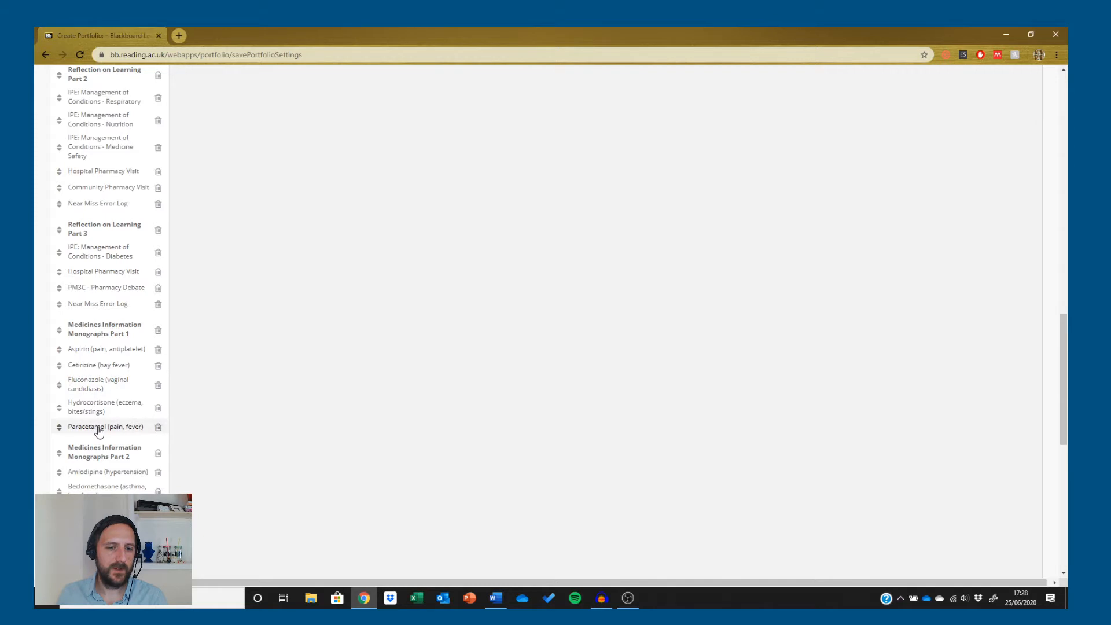
scroll(108, 396, "up", 3)
scroll(108, 396, "up", 10)
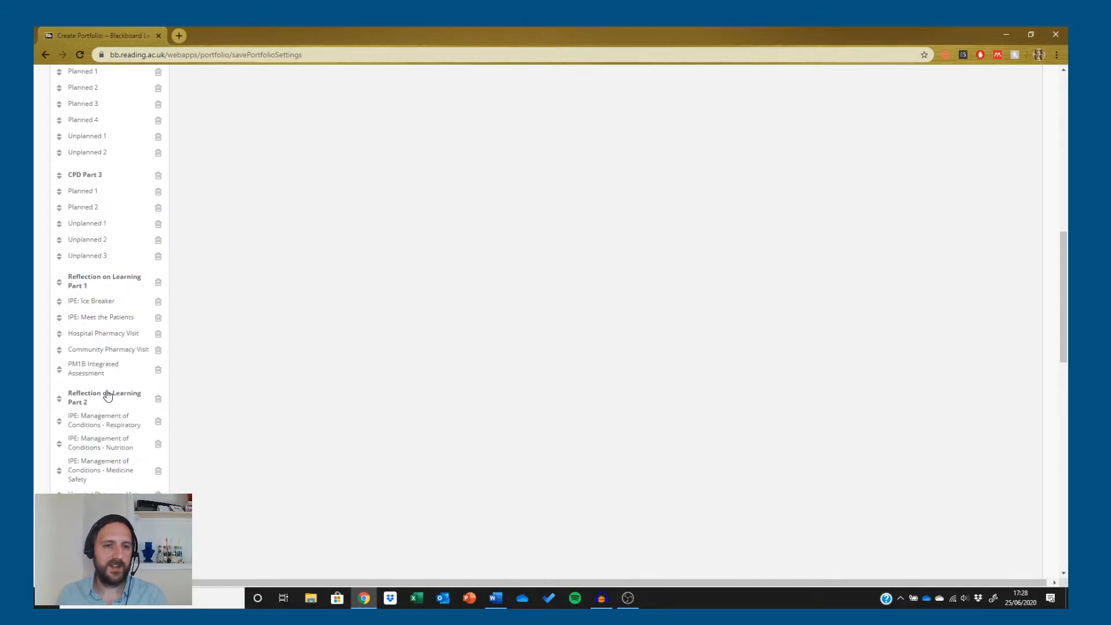
Step: Return to the start of the outline and open the Career Management section to view its CV and Certificates entries
scroll(108, 396, "up", 3)
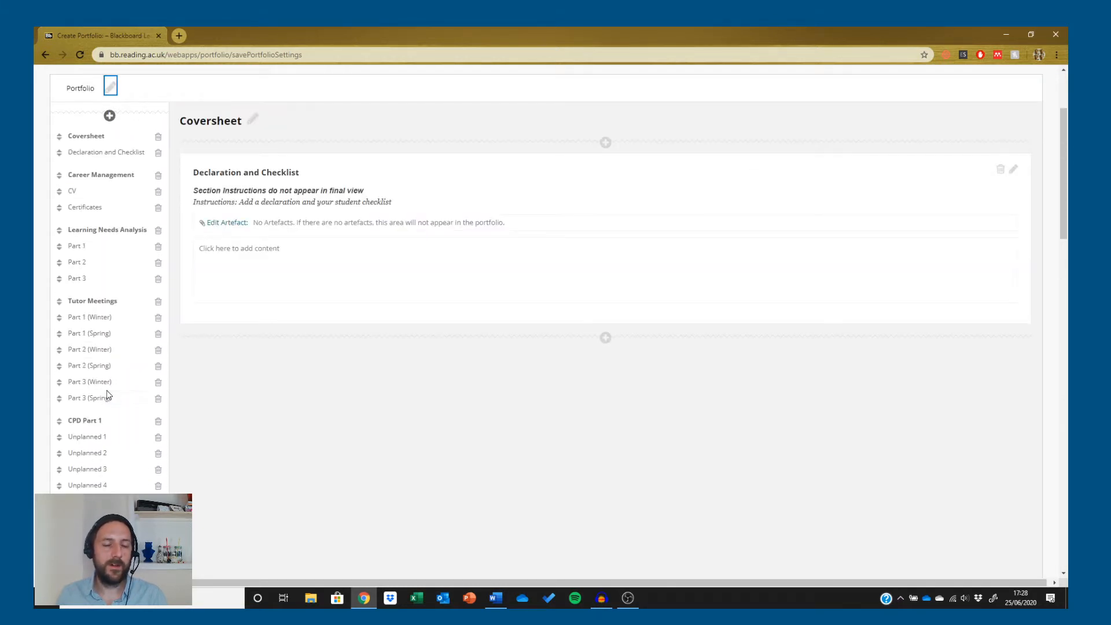
scroll(107, 390, "up", 1)
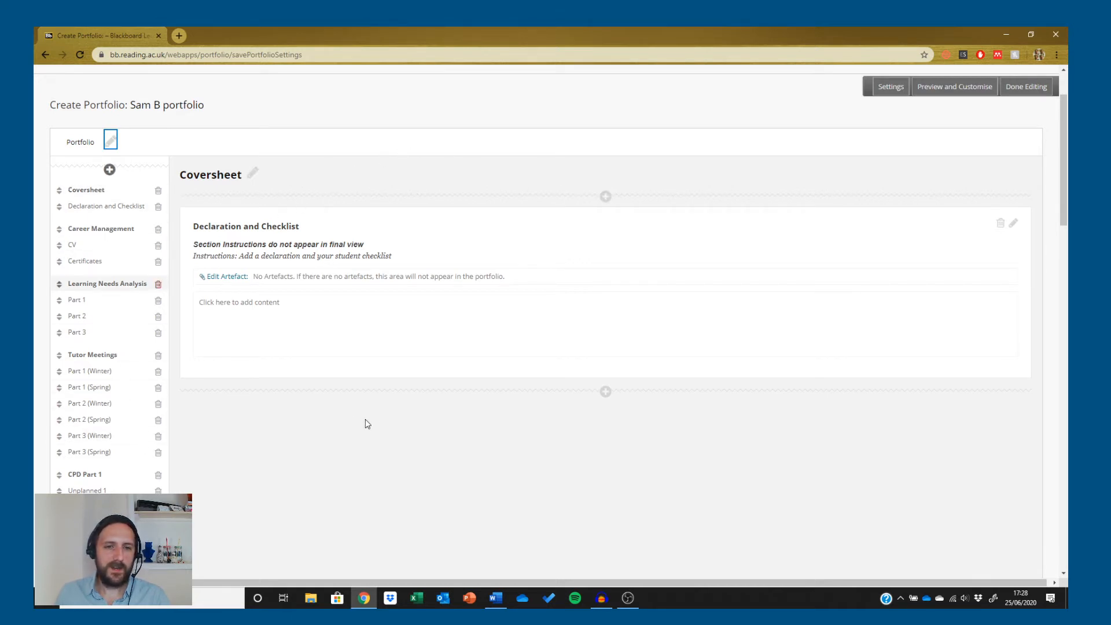
scroll(560, 314, "down", 1)
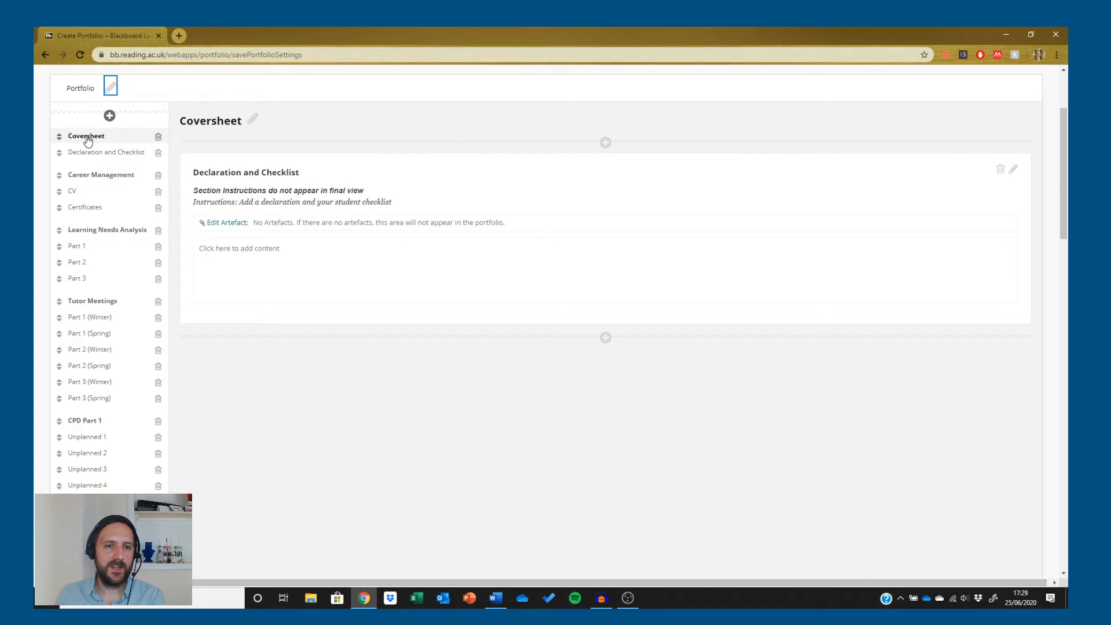
left_click(99, 176)
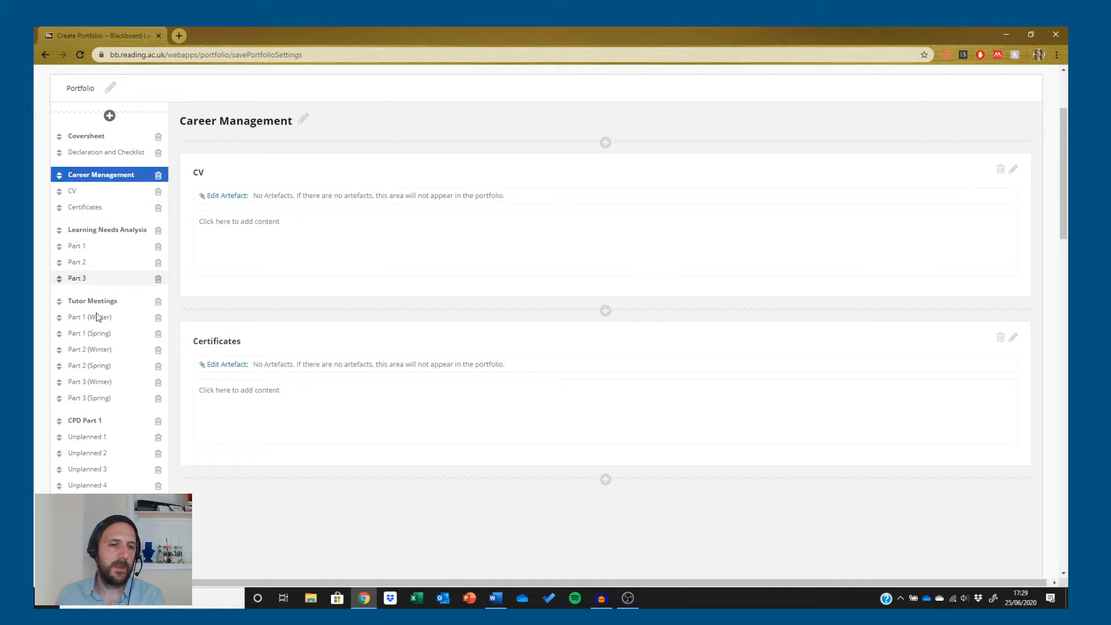
Step: Open the CPD Part 1 section and examine the instructions and content areas of its Unplanned entries
left_click(89, 422)
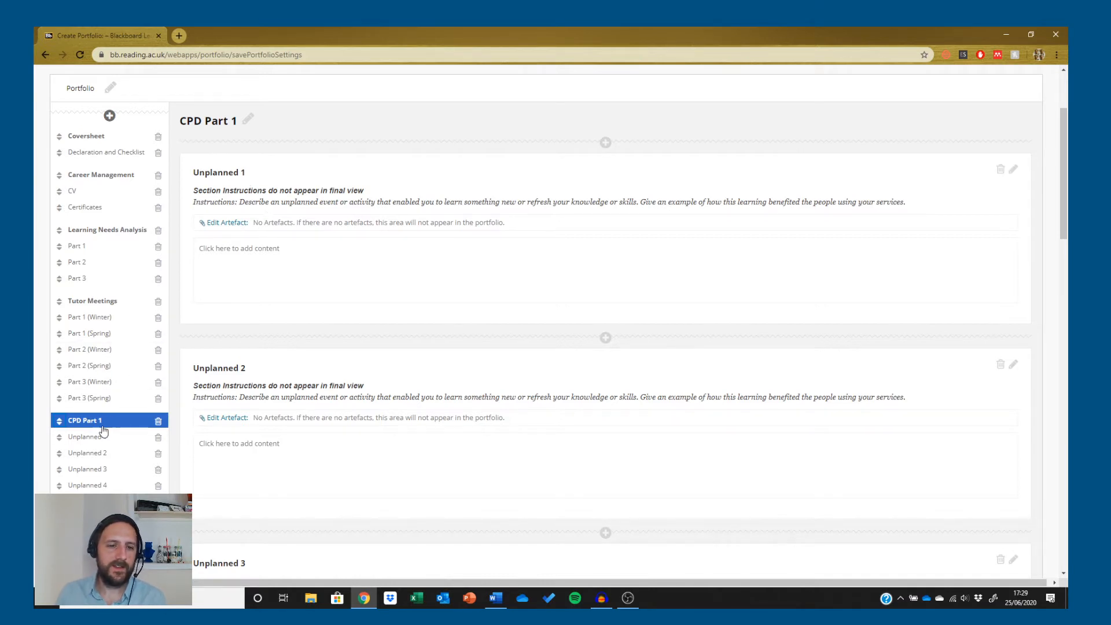
scroll(258, 295, "down", 6)
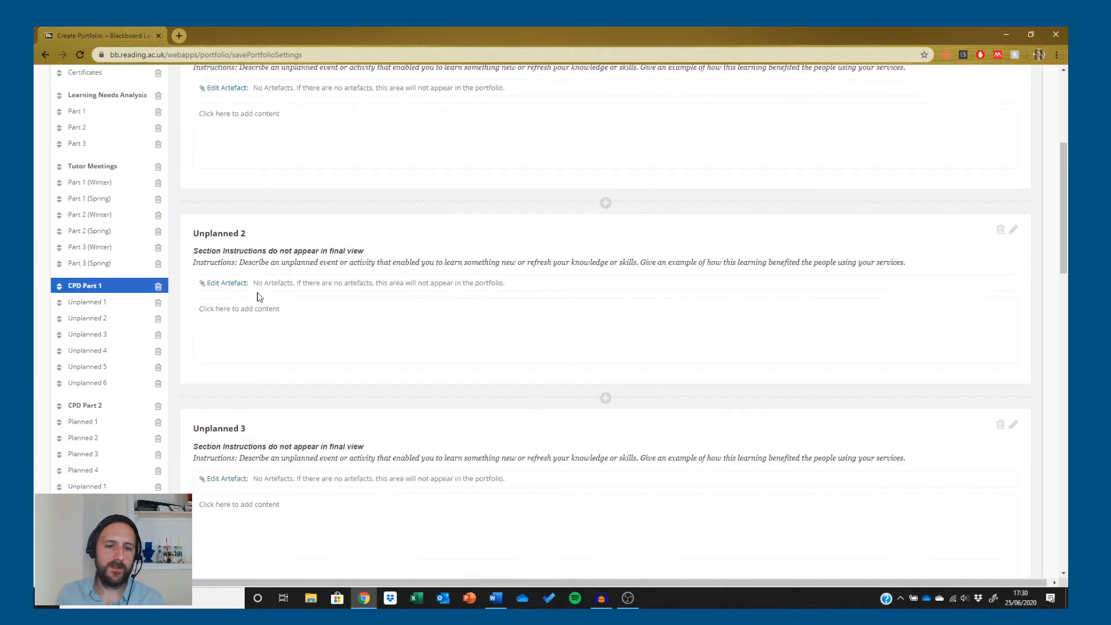
scroll(259, 296, "down", 6)
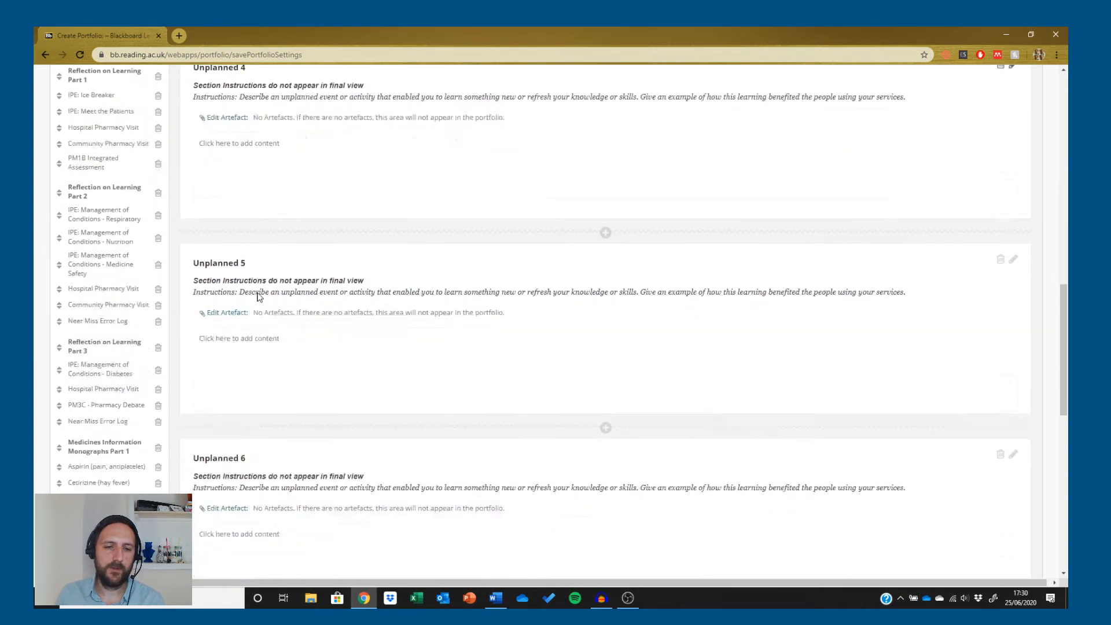
scroll(259, 297, "up", 5)
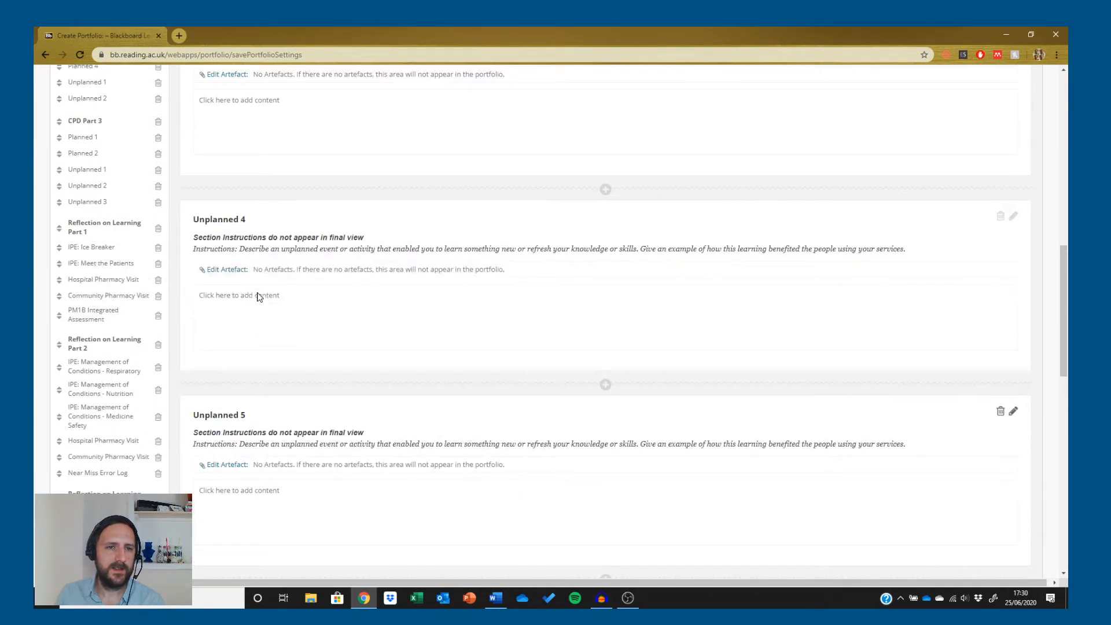
scroll(259, 293, "up", 2)
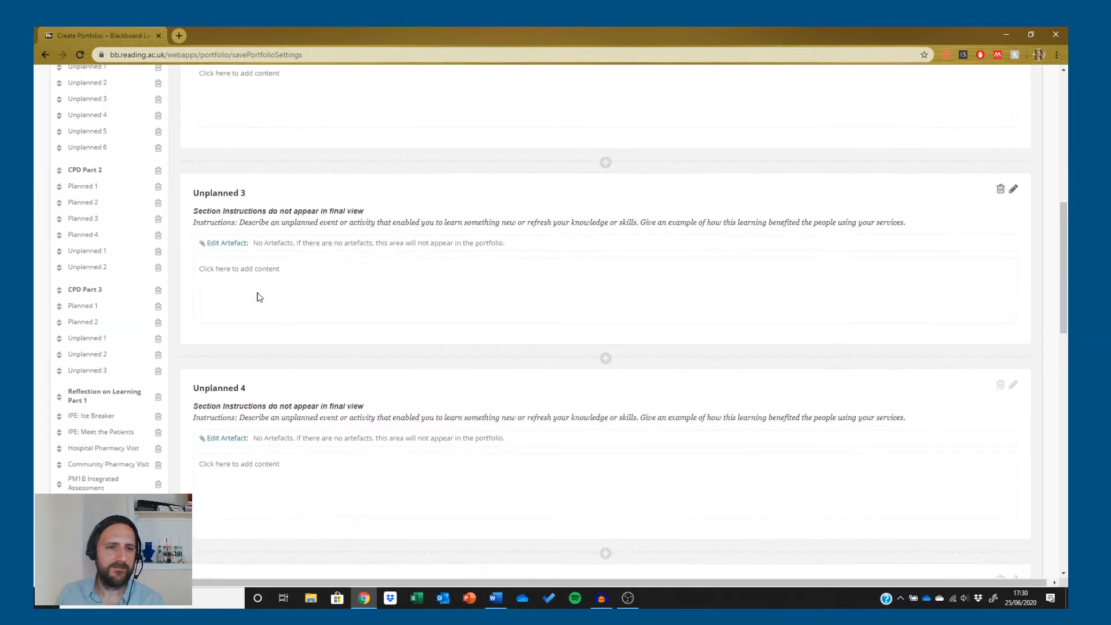
scroll(258, 292, "down", 8)
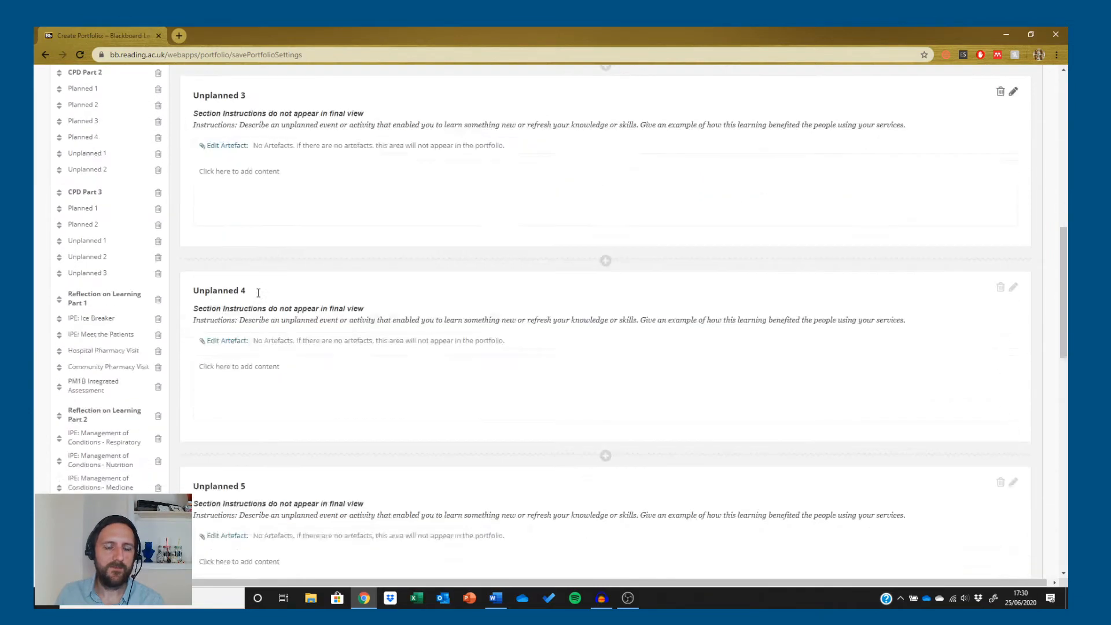
scroll(259, 297, "down", 2)
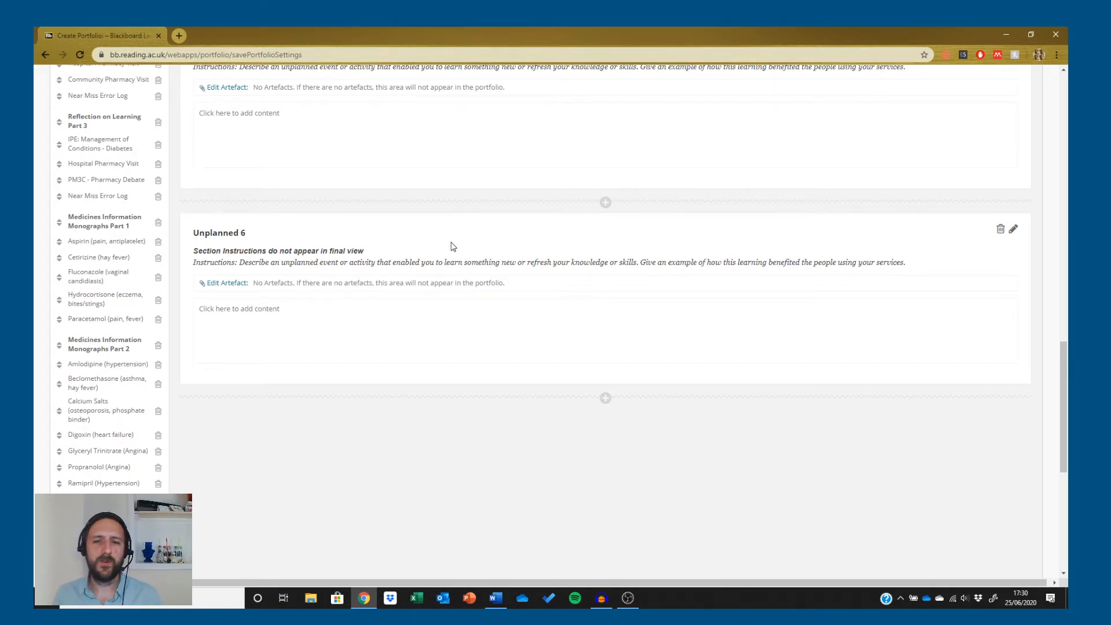
scroll(453, 246, "up", 6)
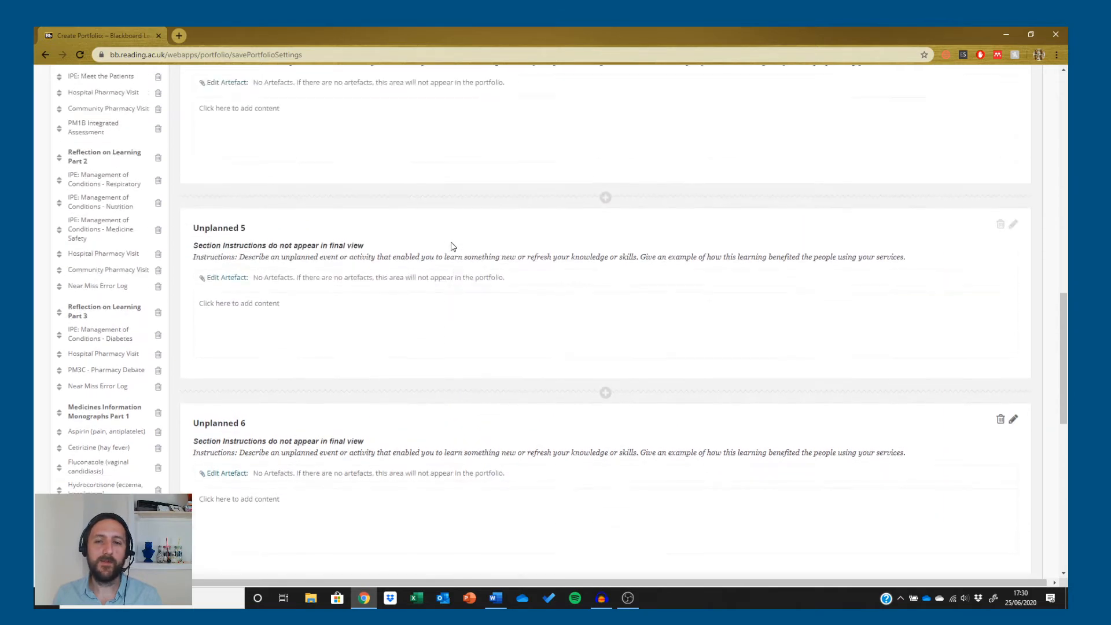
scroll(452, 246, "up", 5)
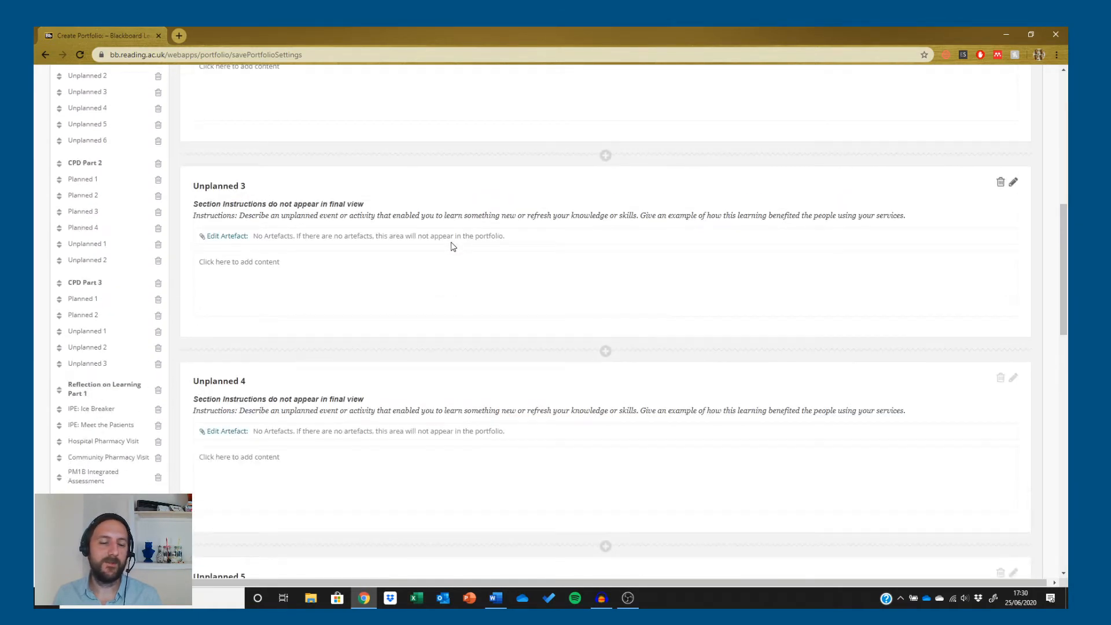
scroll(452, 246, "up", 3)
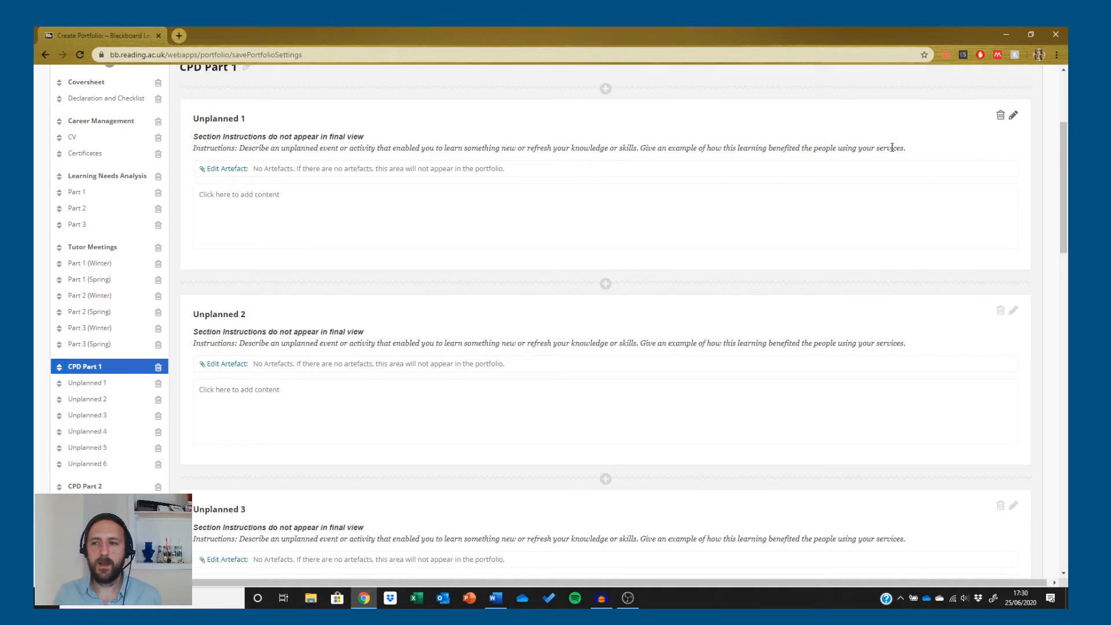
Step: Open the Unplanned 1 entry of CPD Part 1 for editing and close it without saving
left_click(1014, 115)
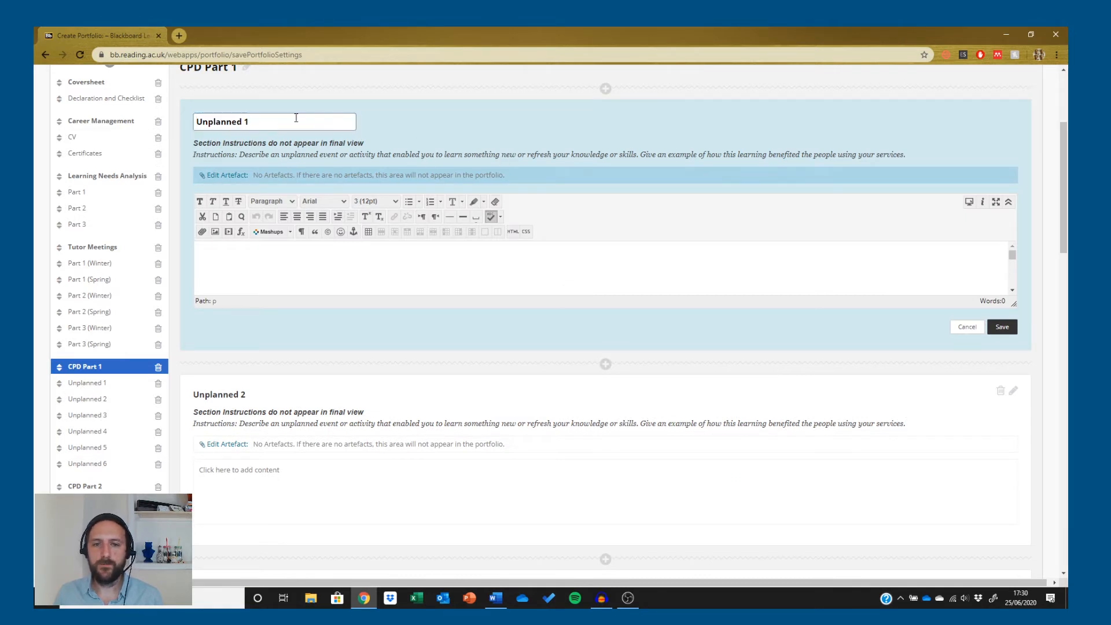
left_click(341, 120)
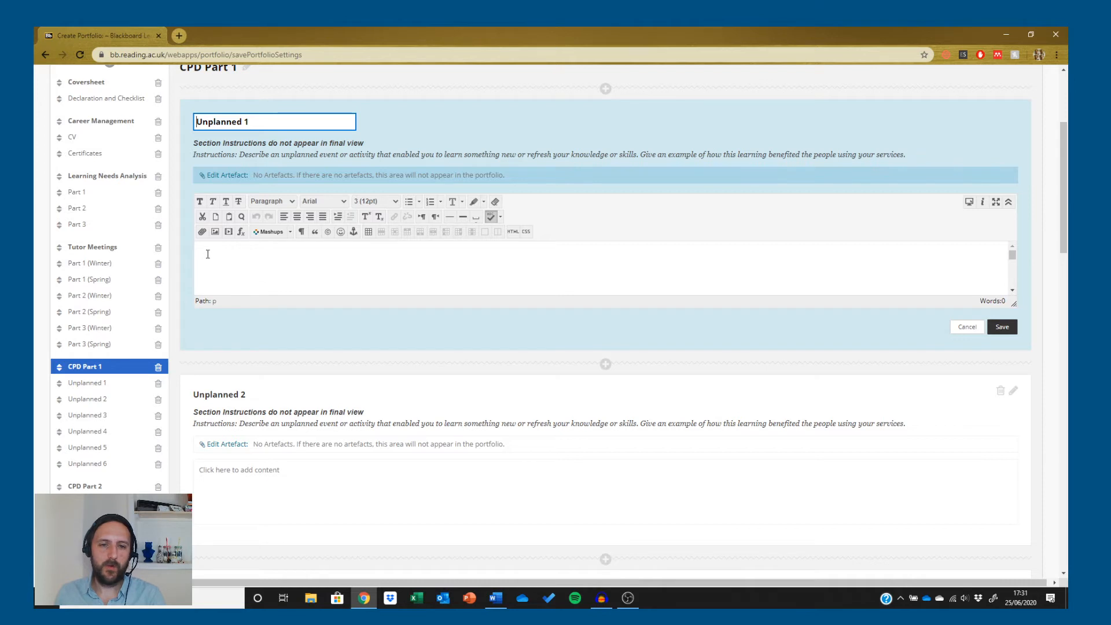
left_click(207, 254)
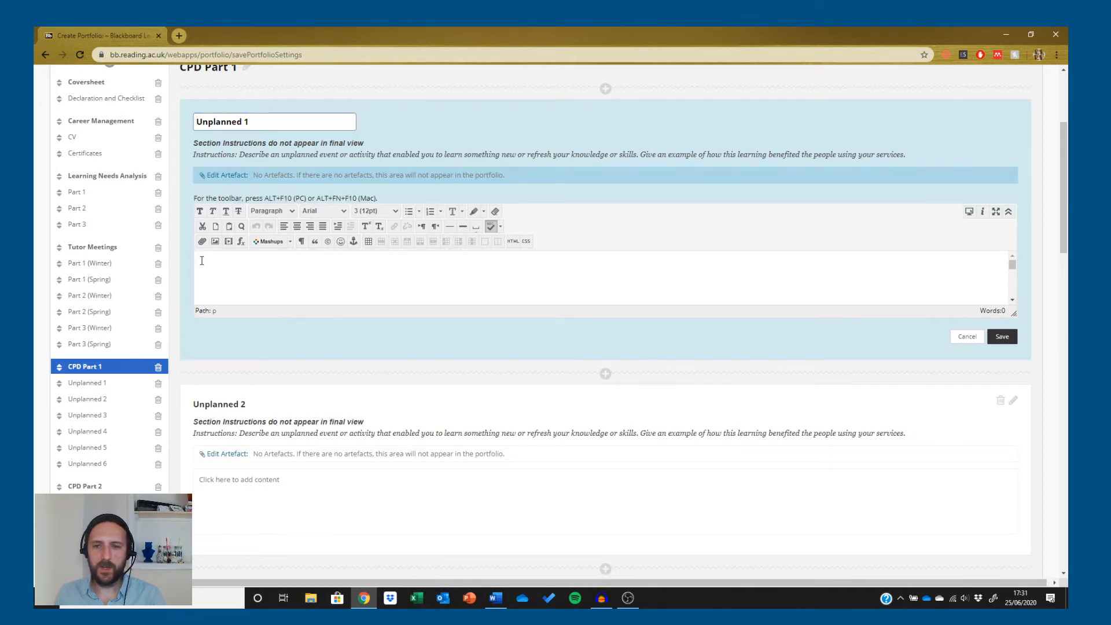
left_click(962, 340)
scroll(508, 309, "up", 2)
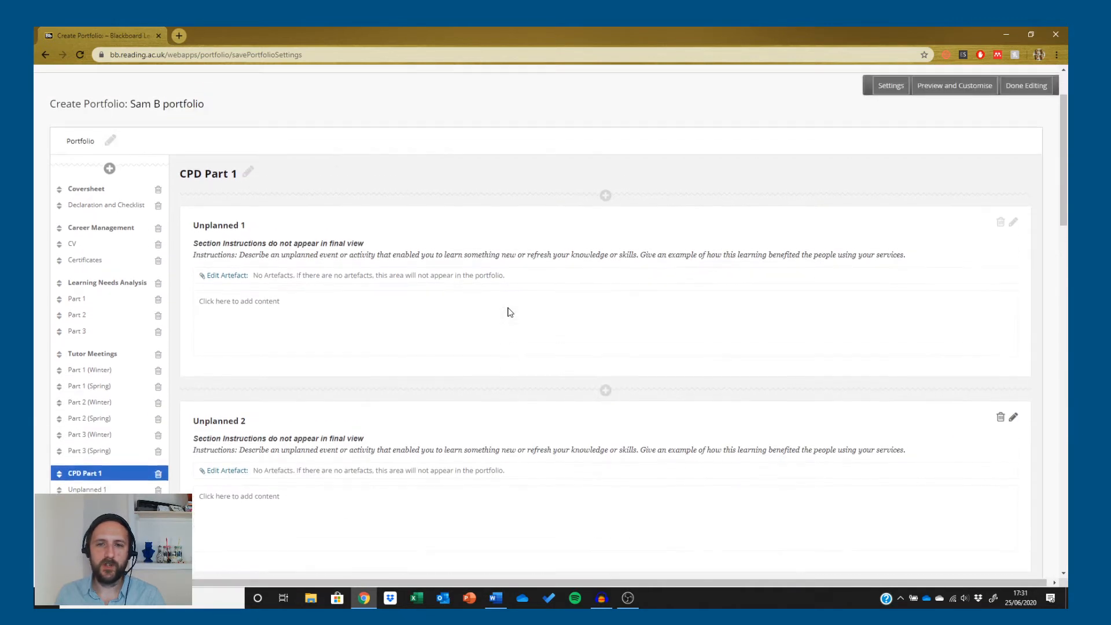
Step: Open the Unplanned 1 entry's content for editing and place the cursor in its text area
scroll(271, 226, "down", 1)
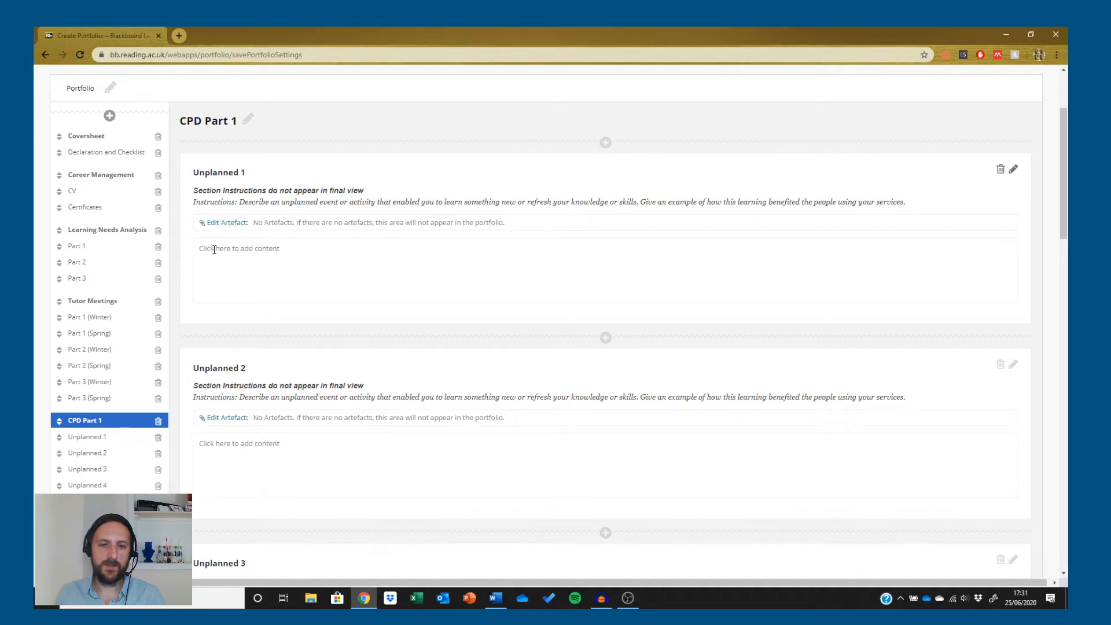
left_click(213, 250)
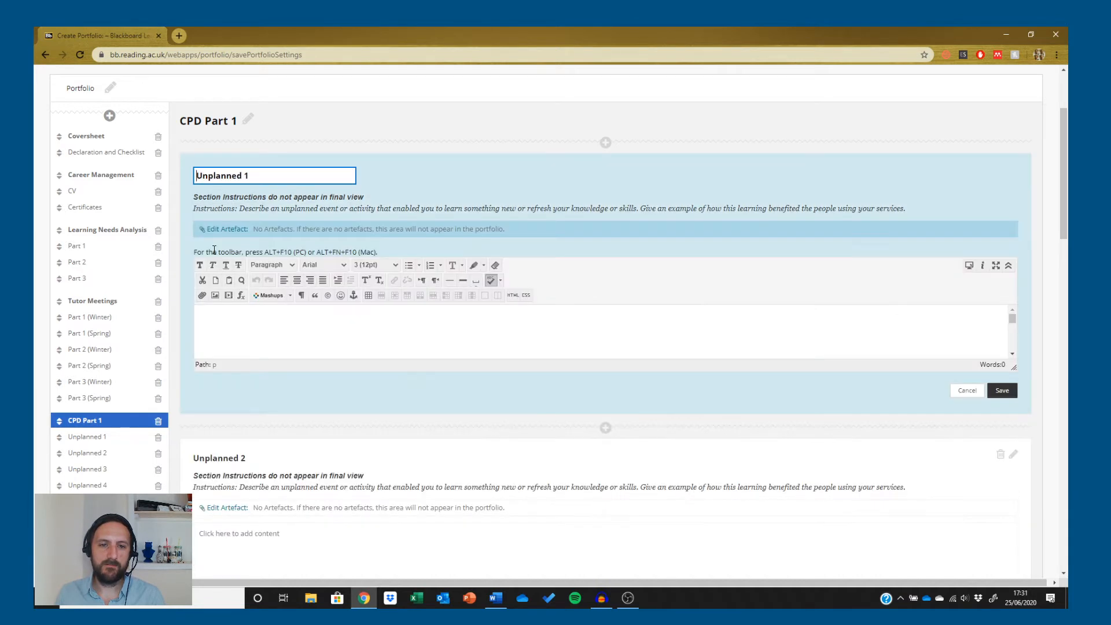
left_click(210, 316)
Step: Enter and clear trial text in the Unplanned 1 content, and open its file attachment window and close it without attaching a file
type("hdthdthtdhtrhrthtrh")
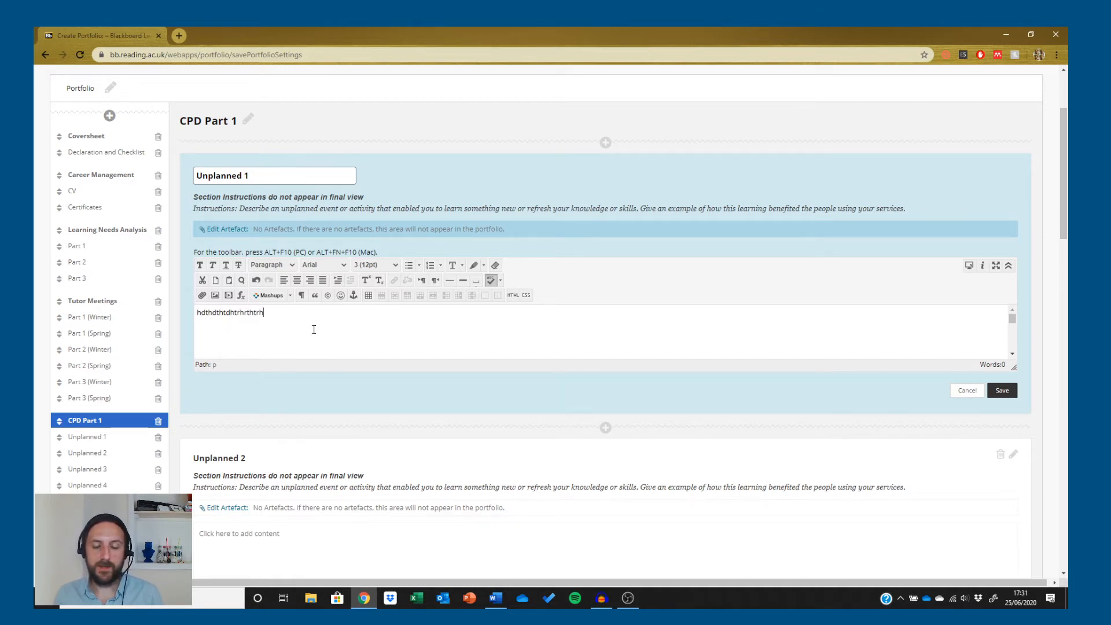
key("BackSpace")
key("BackSpace")
key("BackSpace")
key("BackSpace")
key("BackSpace")
key("BackSpace")
key("BackSpace")
key("BackSpace")
key("BackSpace")
key("BackSpace")
key("BackSpace")
key("BackSpace")
key("BackSpace")
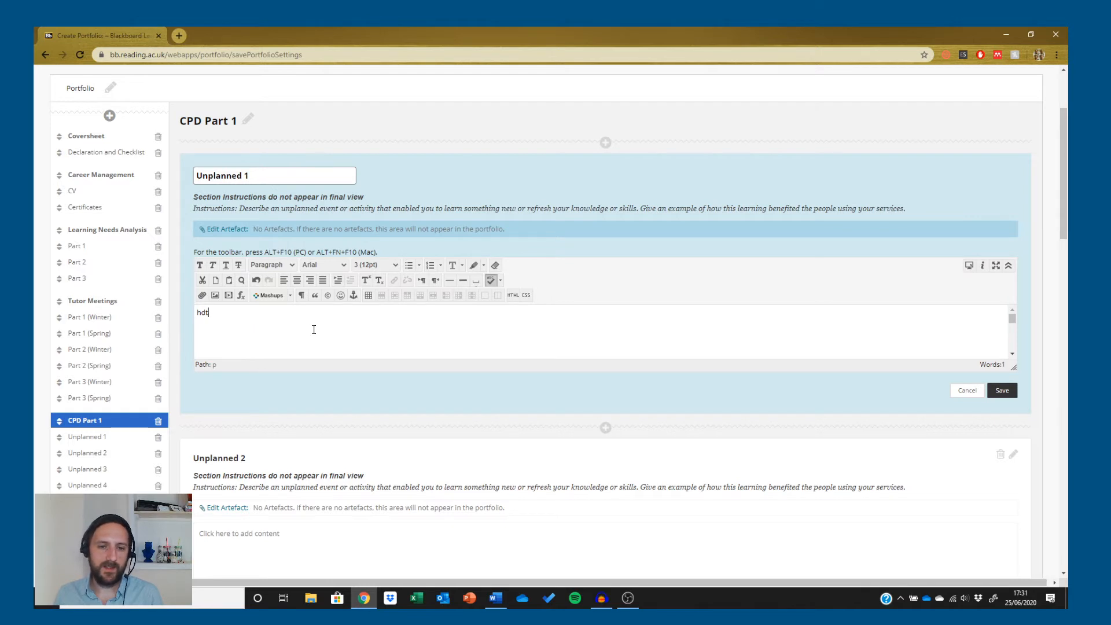
key("BackSpace")
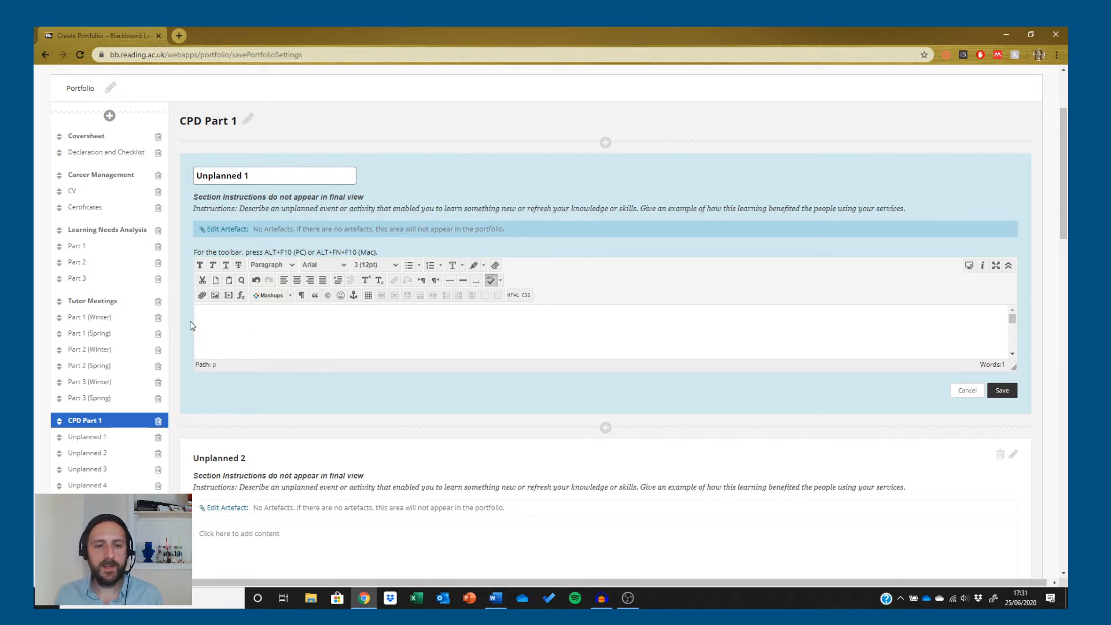
left_click(202, 295)
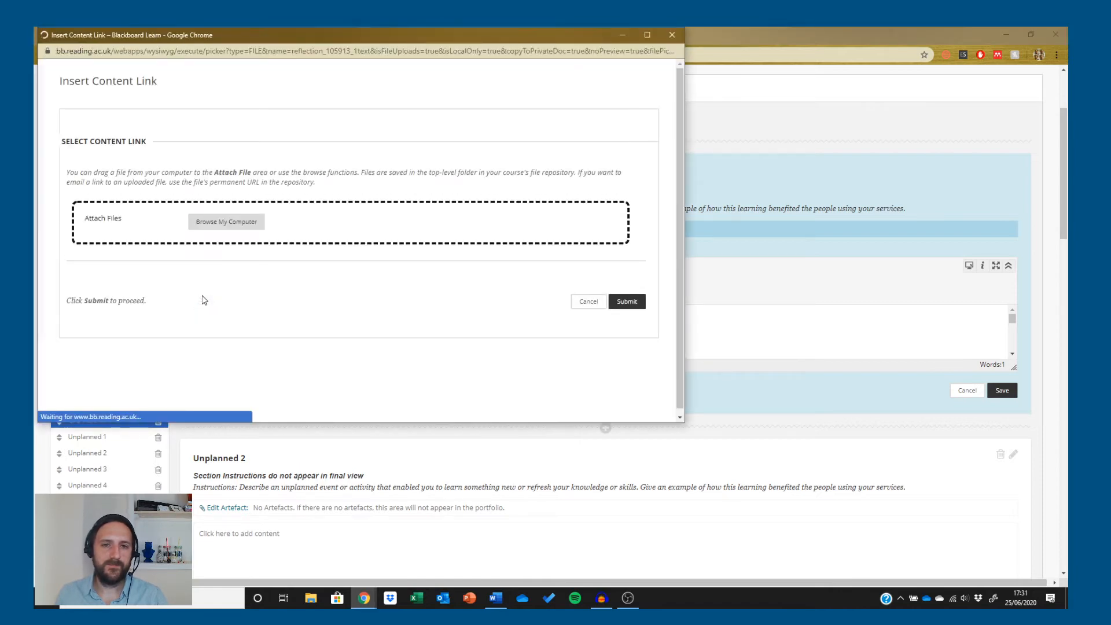
left_click(672, 35)
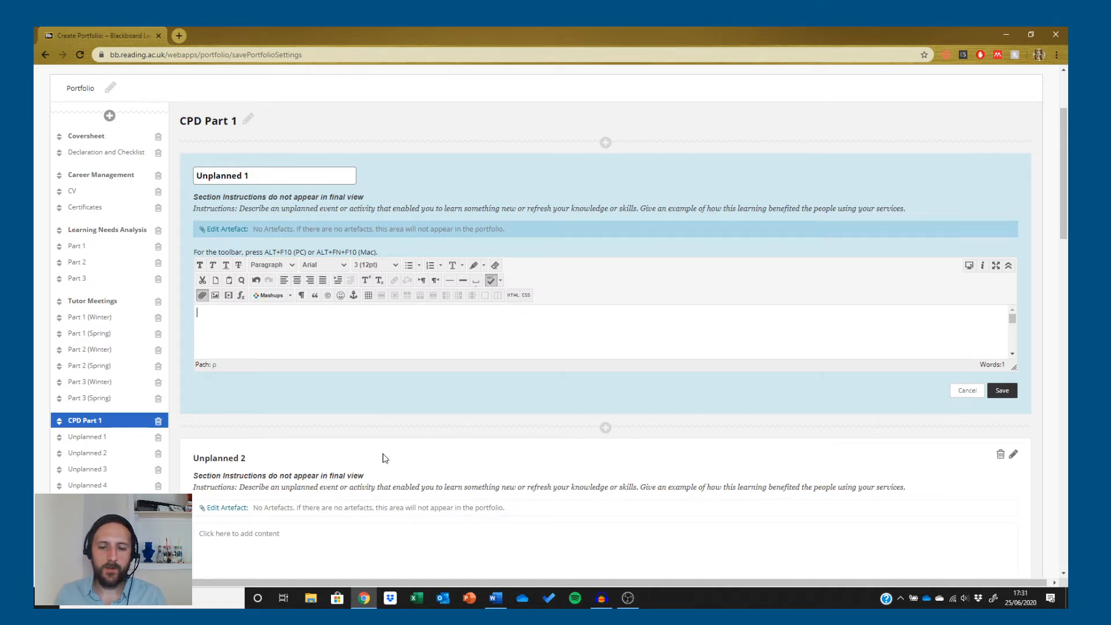
Step: Switch to the CPD - Unplanned Portfolio document in Word and read its instructions for completing the record and inserting it into the e-portfolio
left_click(496, 598)
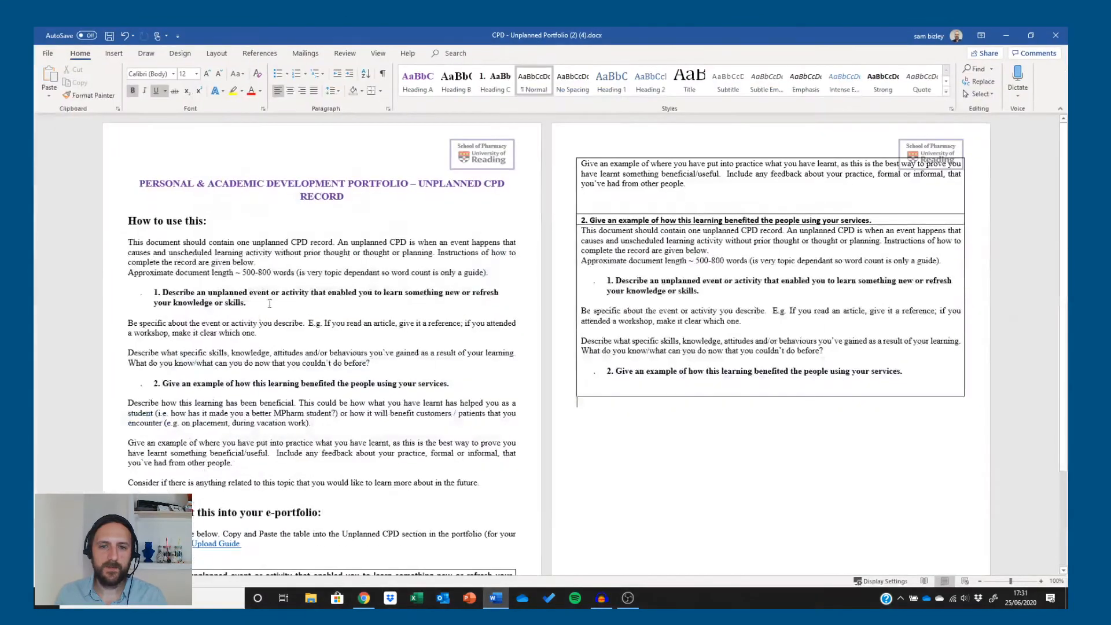
scroll(391, 262, "down", 2)
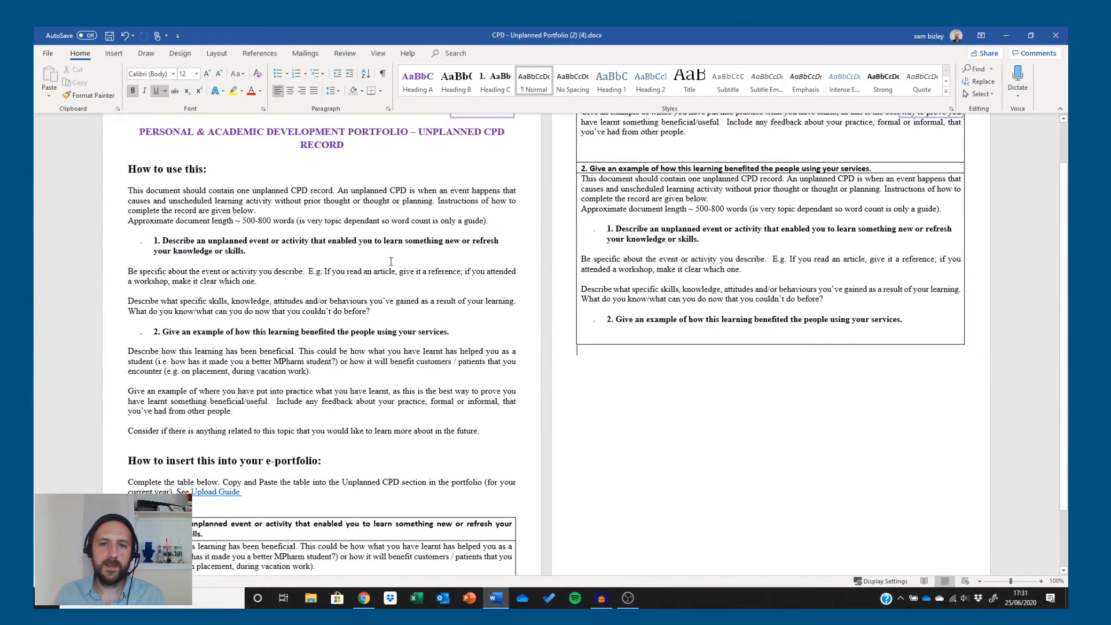
scroll(388, 283, "down", 3)
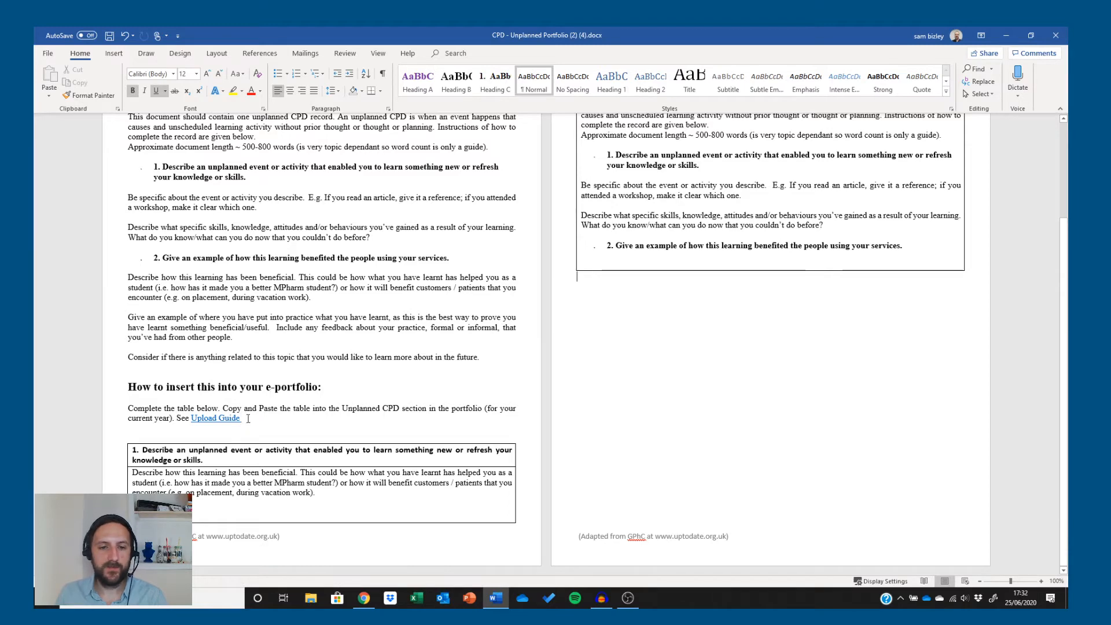
scroll(252, 418, "up", 4)
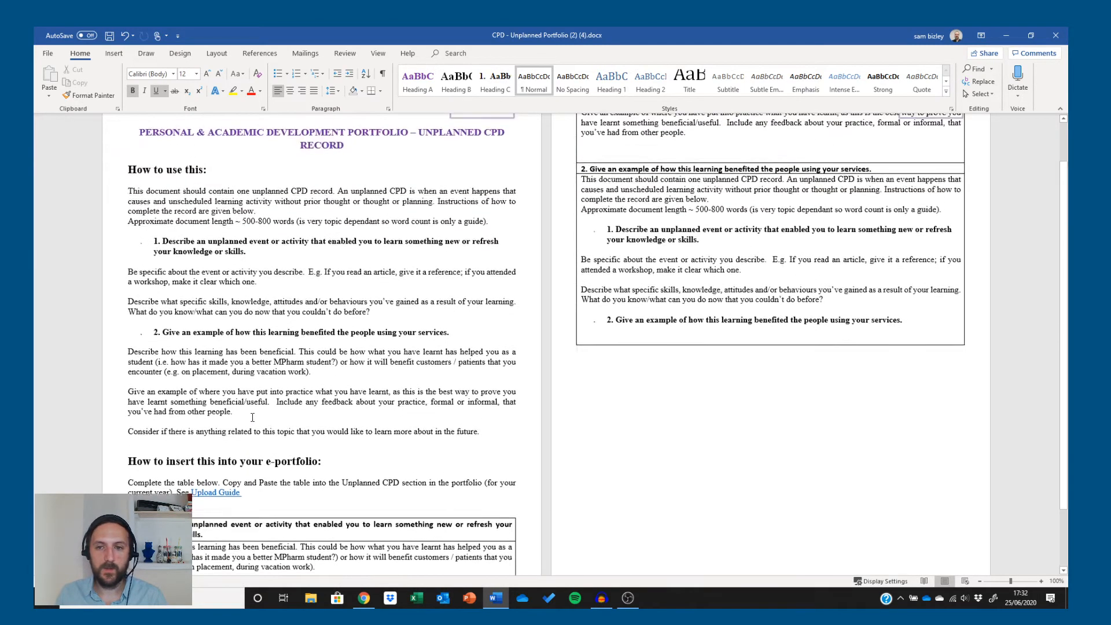
scroll(252, 416, "down", 4)
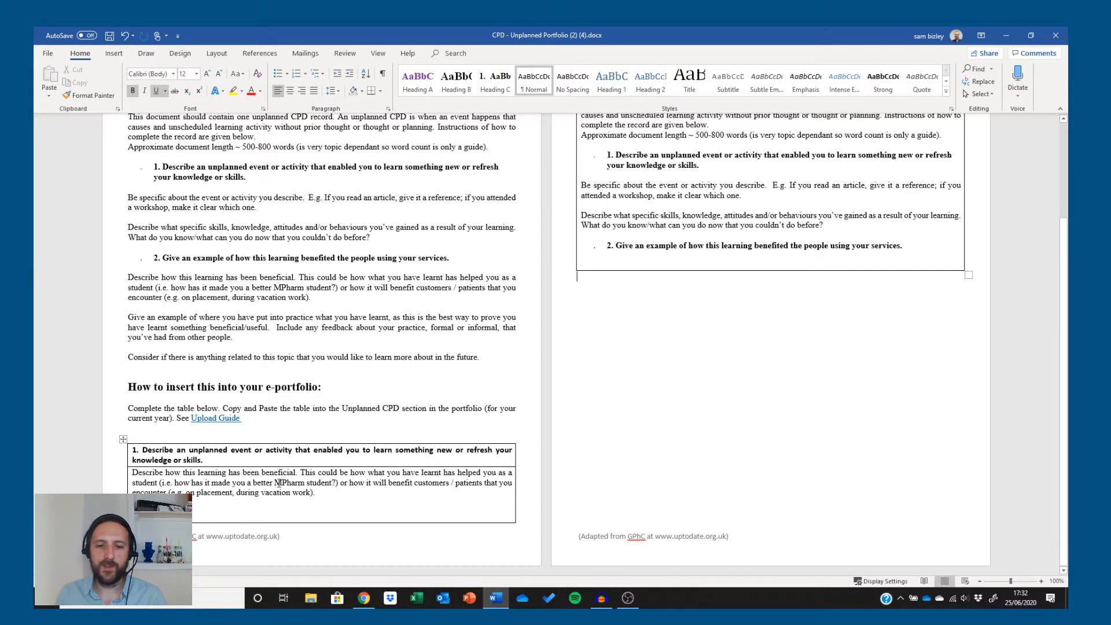
scroll(740, 283, "up", 4)
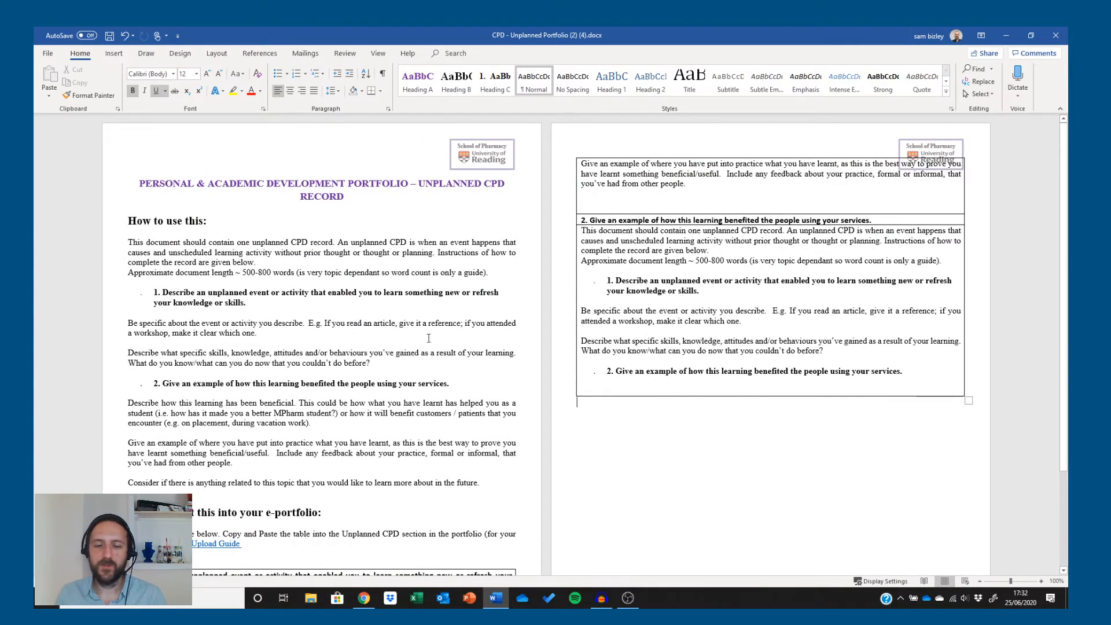
Step: Select the entire two-question unplanned CPD table in the Word document and copy it
scroll(347, 344, "down", 4)
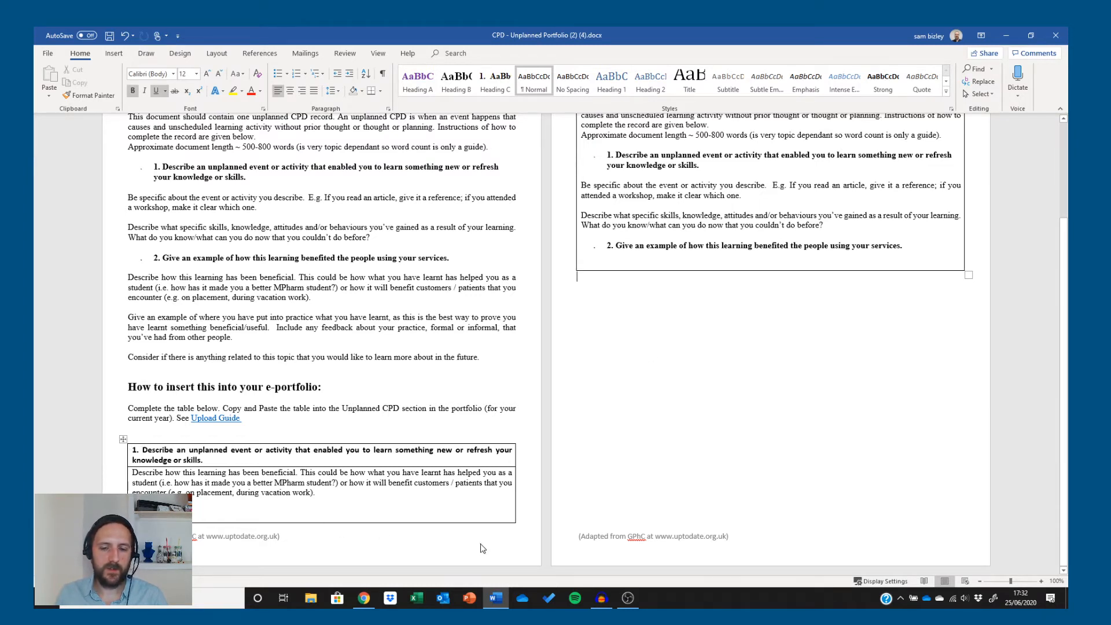
left_click(123, 440)
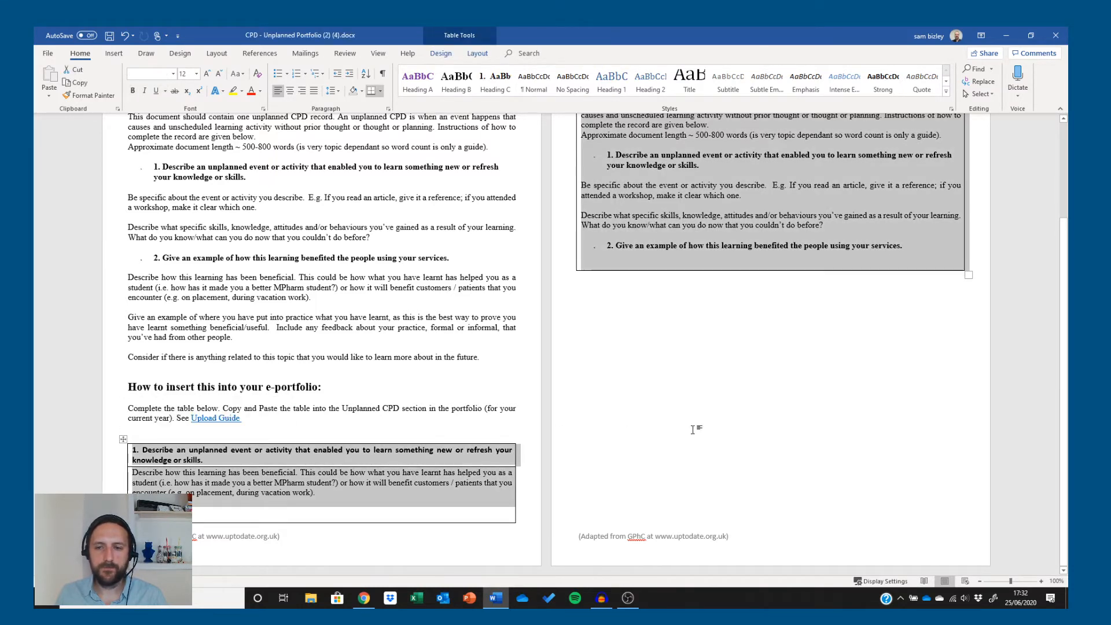
right_click(404, 477)
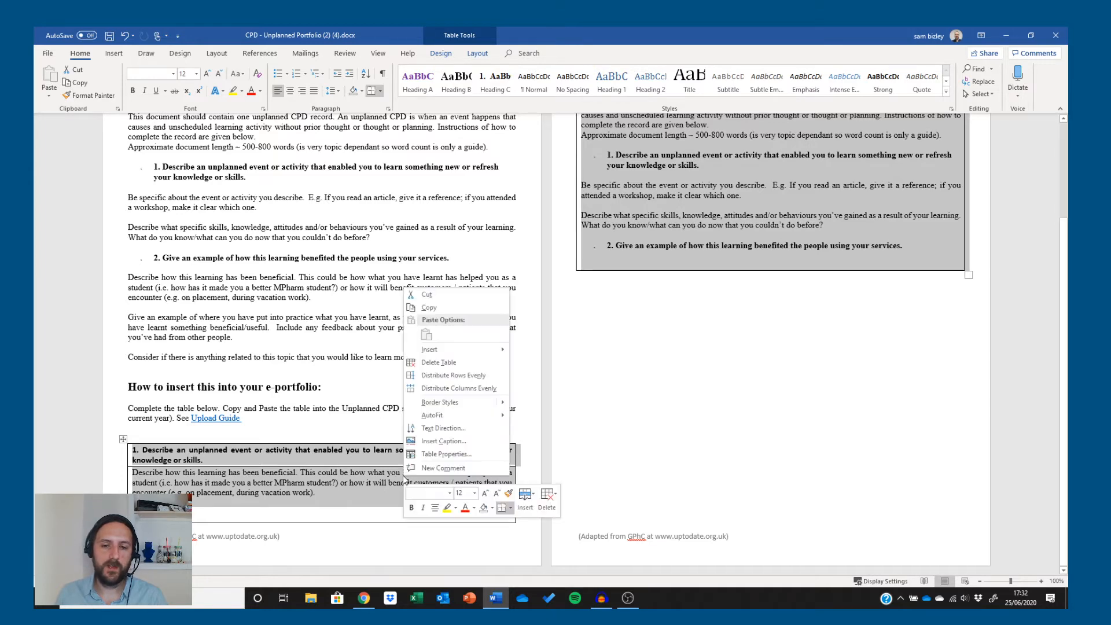
left_click(429, 308)
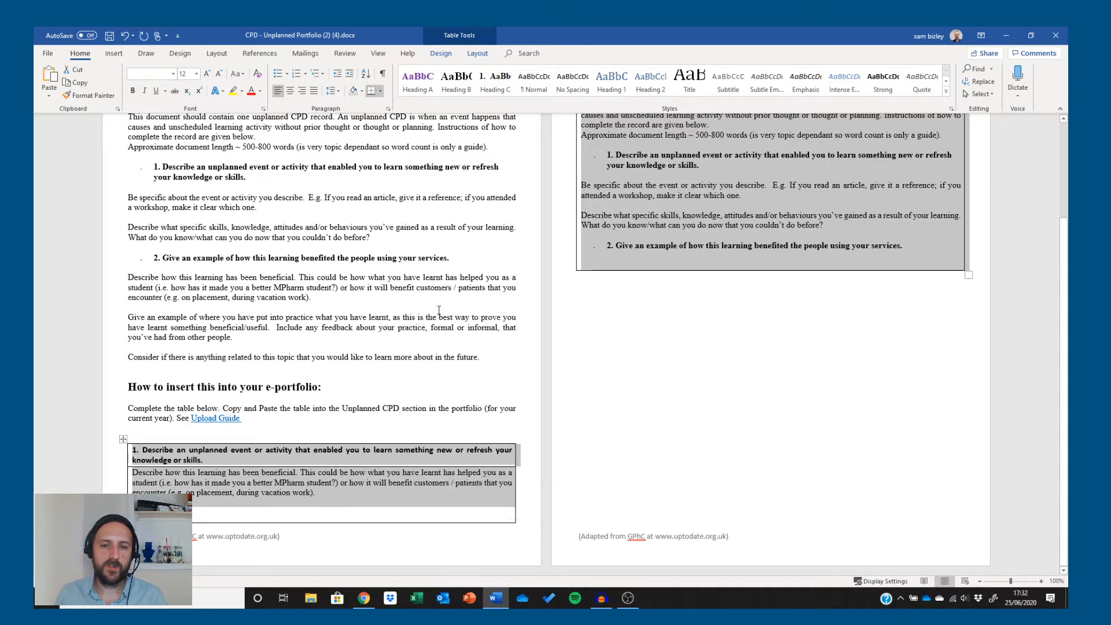
Step: Switch back to Blackboard in Chrome and paste the copied CPD table into the Unplanned 1 content
left_click(371, 603)
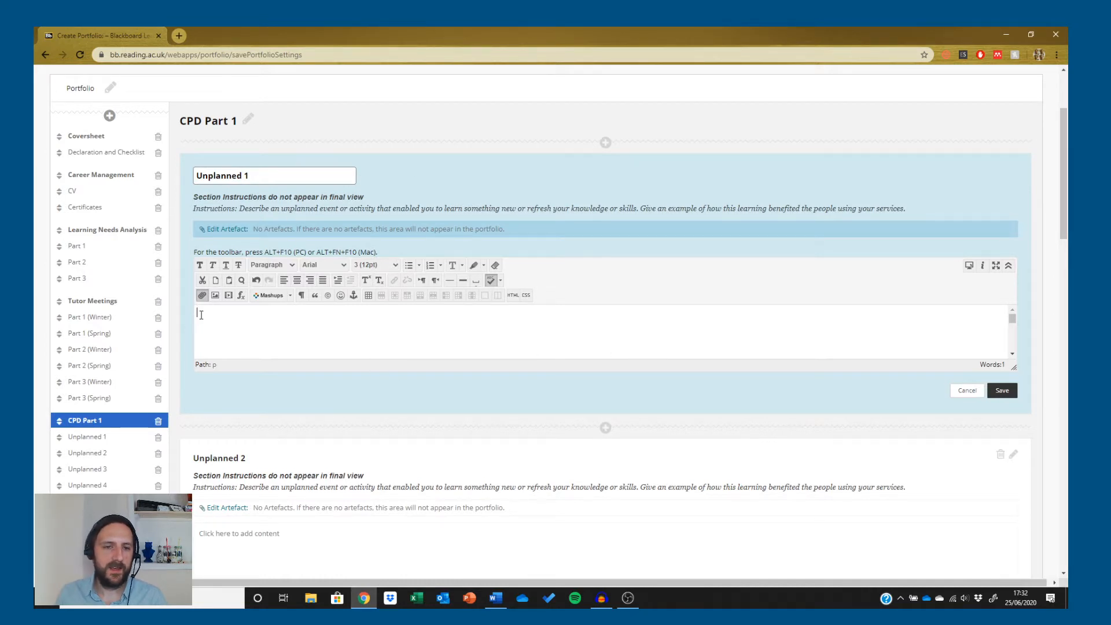
left_click(229, 281)
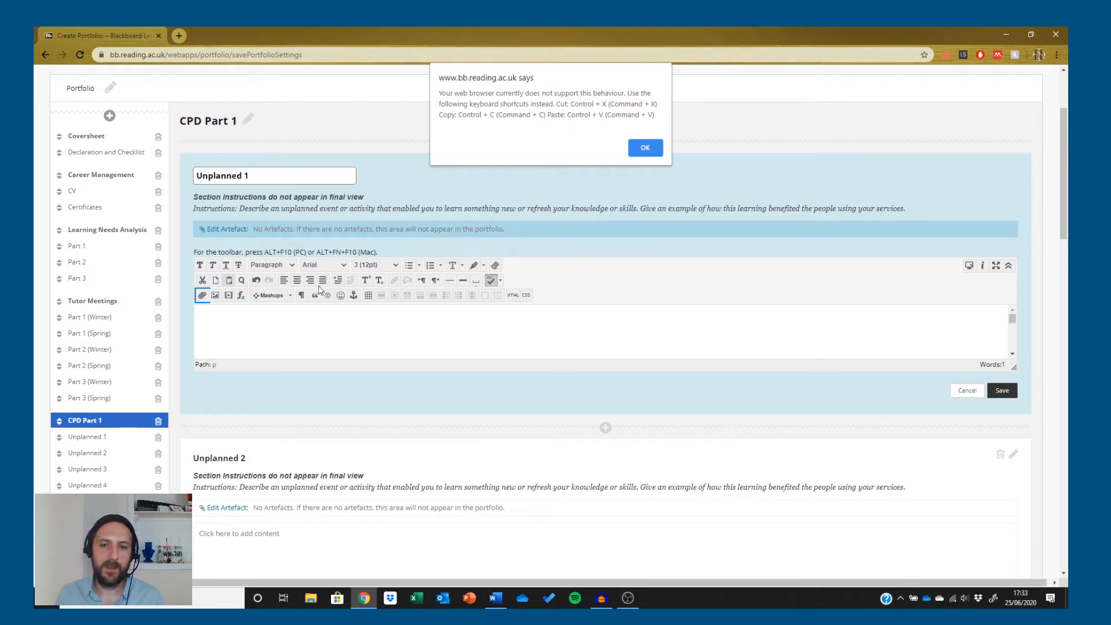
left_click(646, 149)
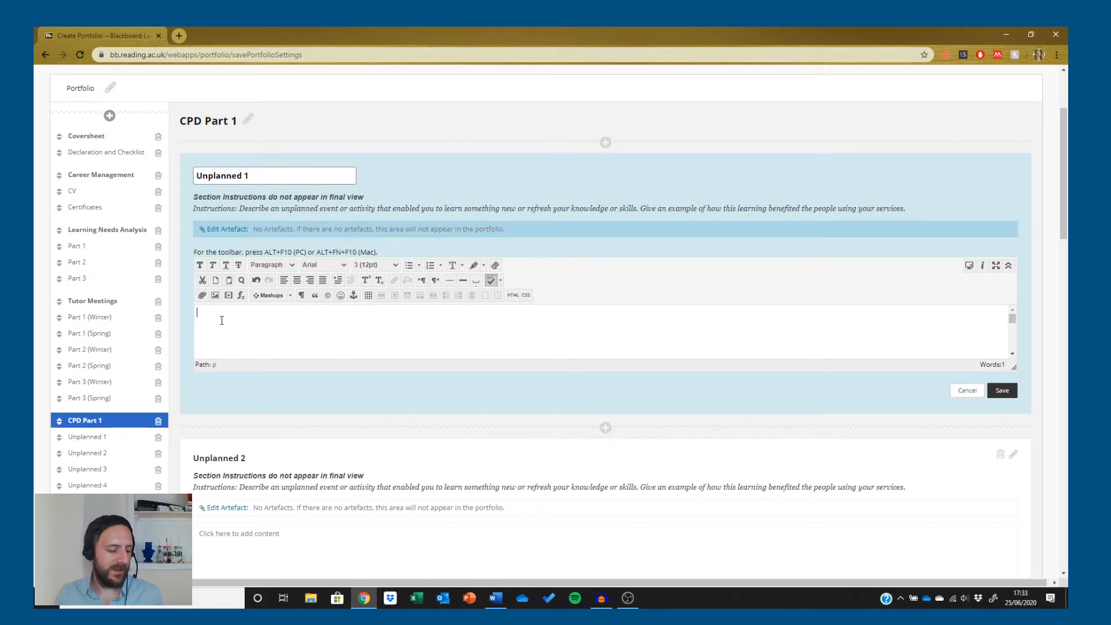
key("ctrl+v")
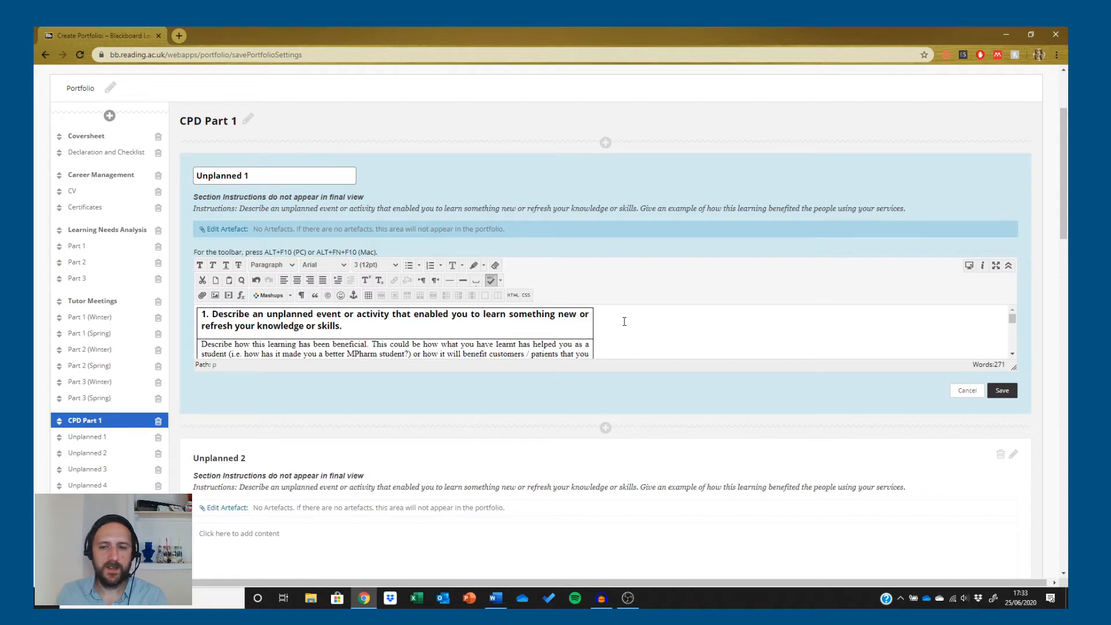
Step: Review the pasted table to its end in an enlarged content editor and save the Unplanned 1 entry
scroll(624, 321, "down", 5)
scroll(624, 321, "up", 5)
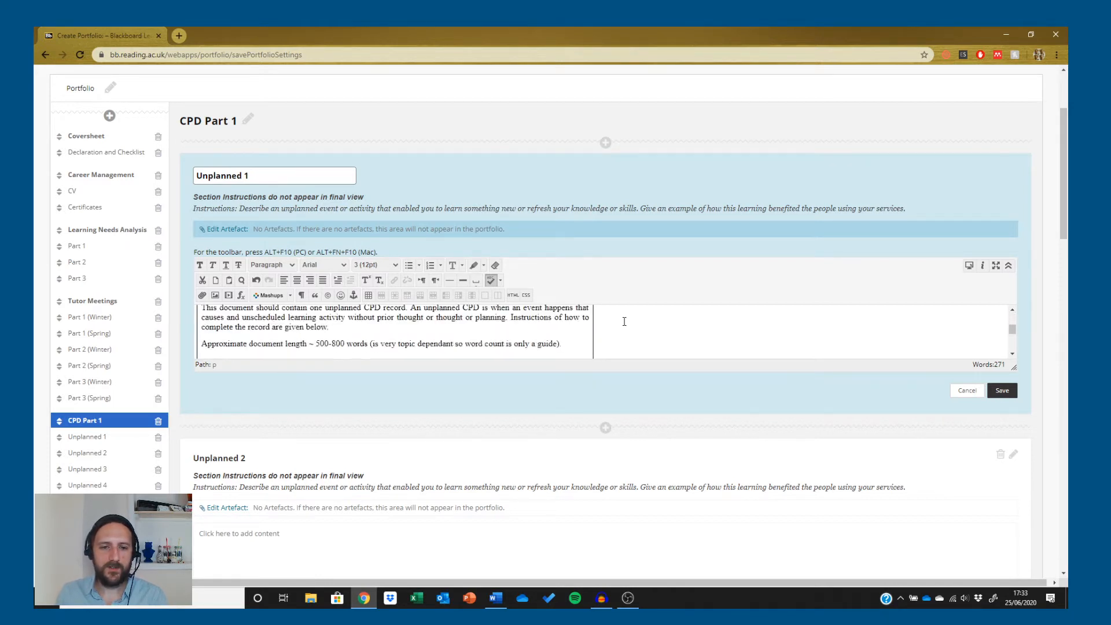
scroll(625, 321, "down", 10)
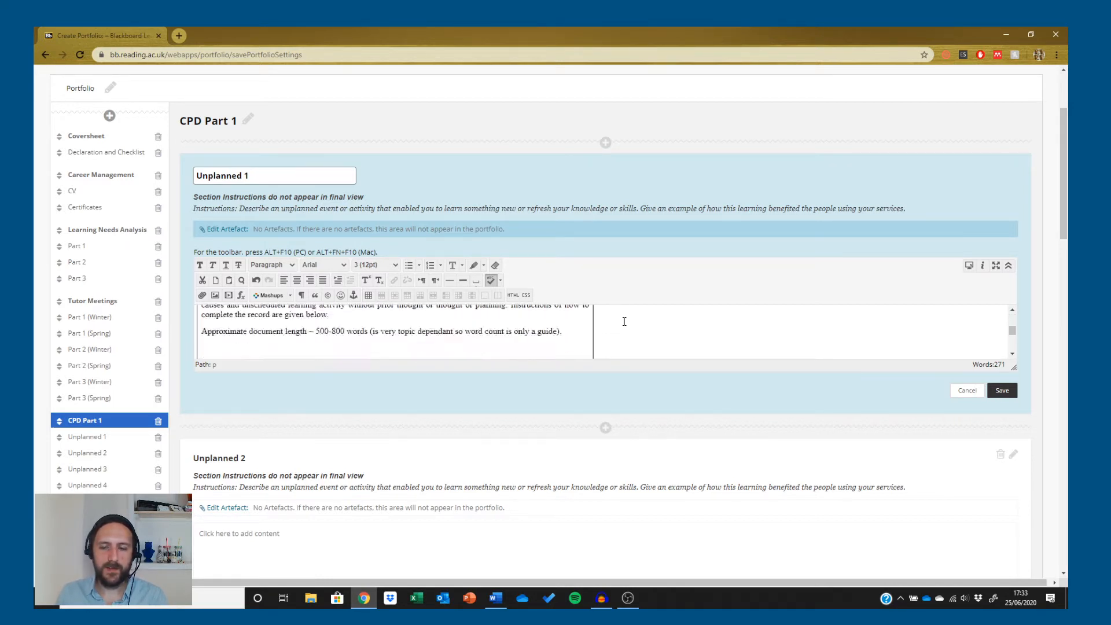
scroll(624, 321, "up", 10)
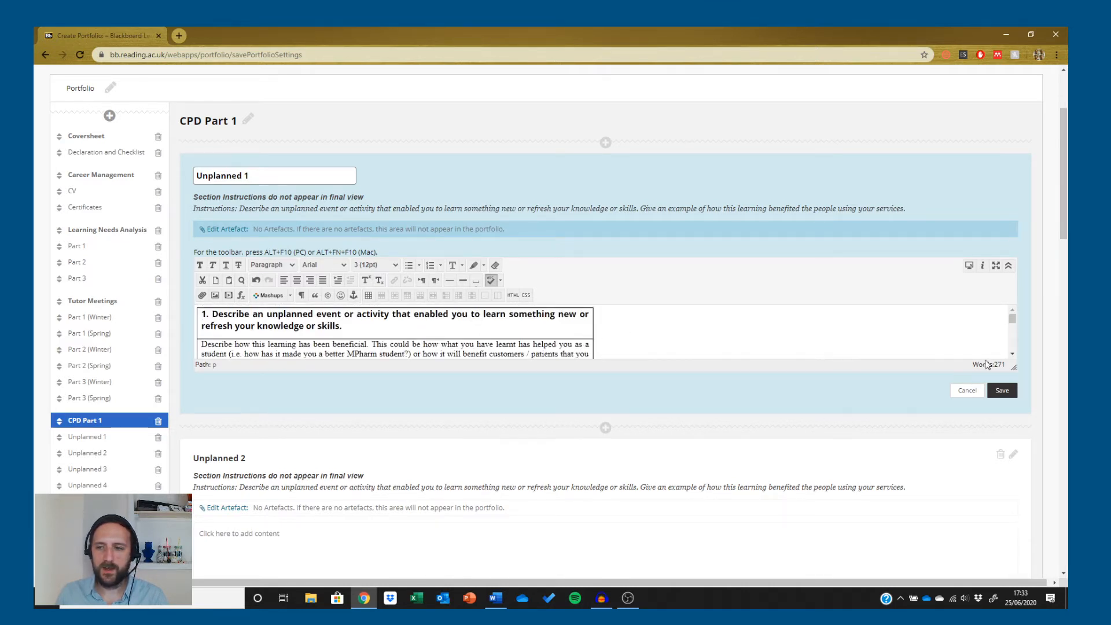
left_click_drag(1014, 367, 1036, 415)
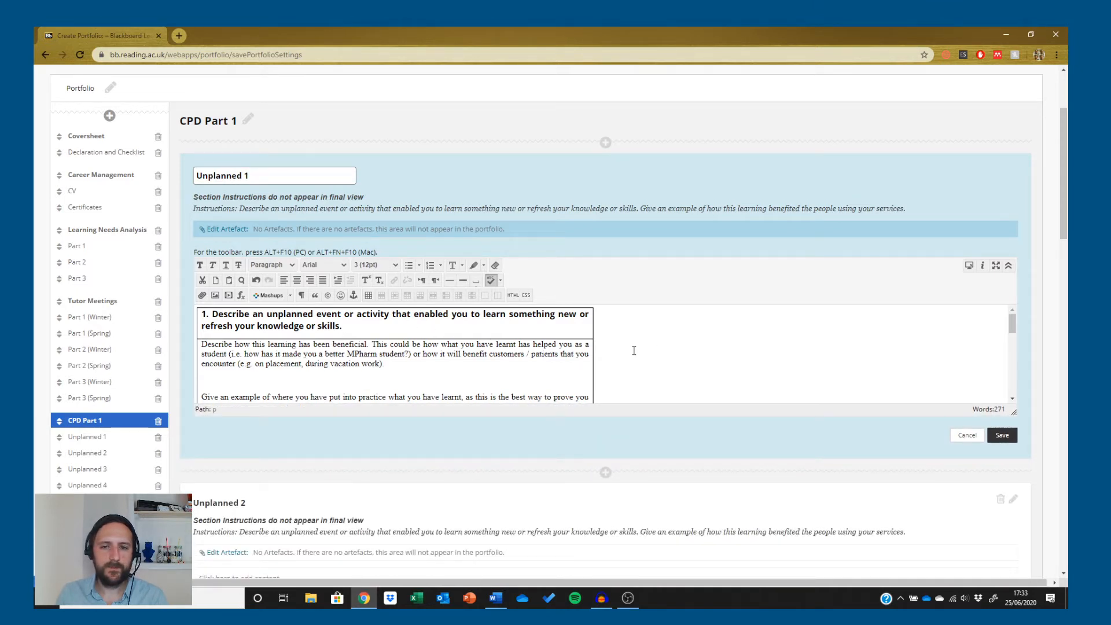
scroll(669, 348, "down", 10)
scroll(225, 184, "down", 4)
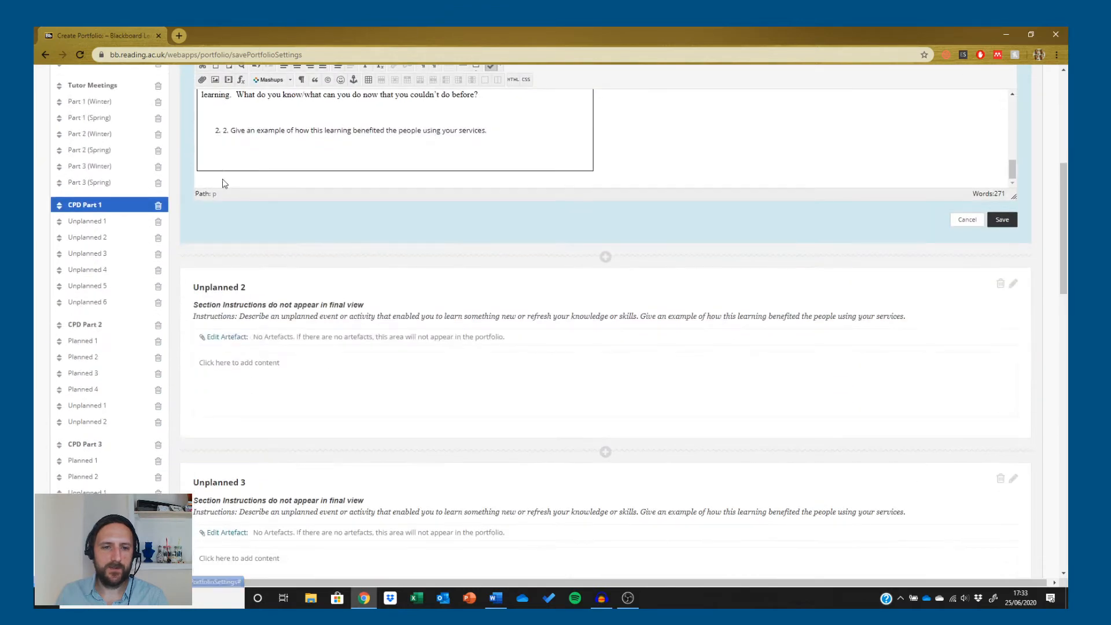
scroll(206, 179, "up", 3)
scroll(682, 149, "up", 5)
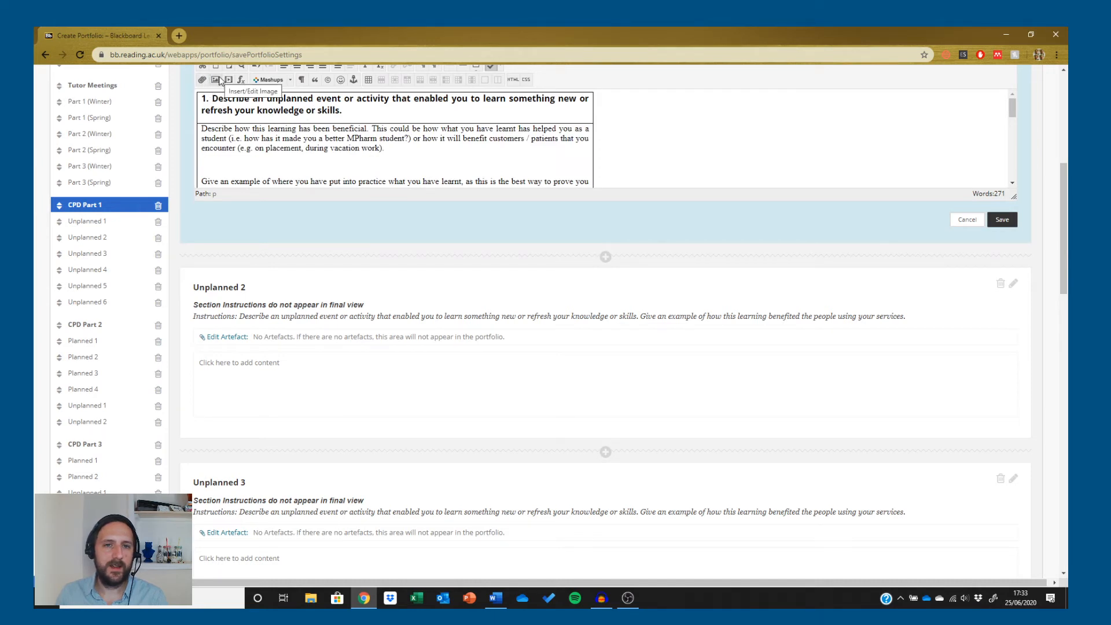
scroll(683, 141, "up", 2)
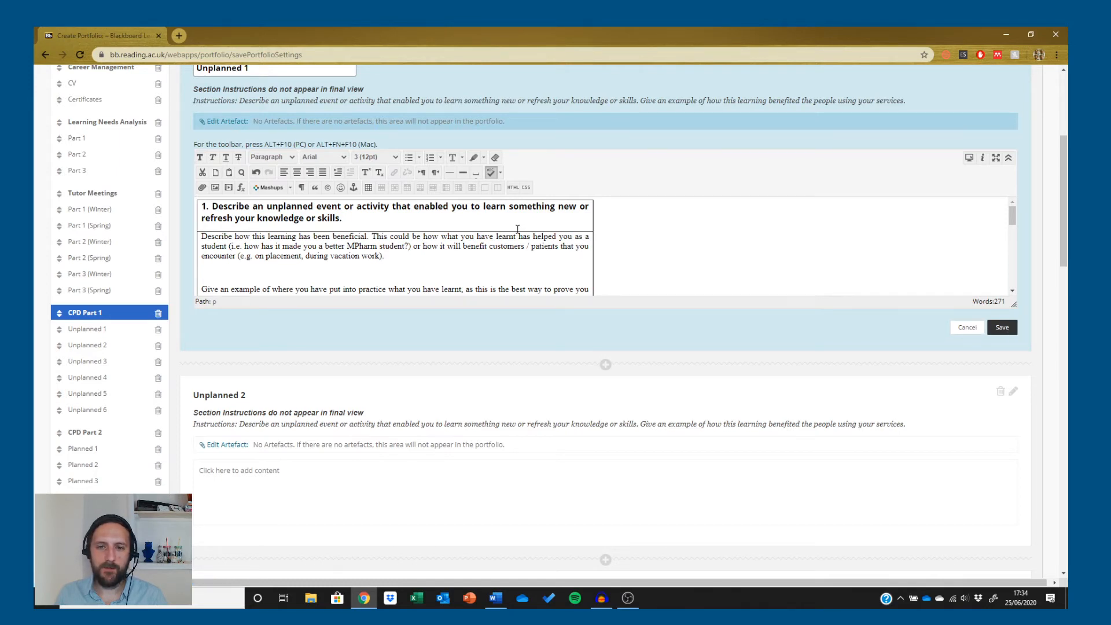
left_click(1004, 333)
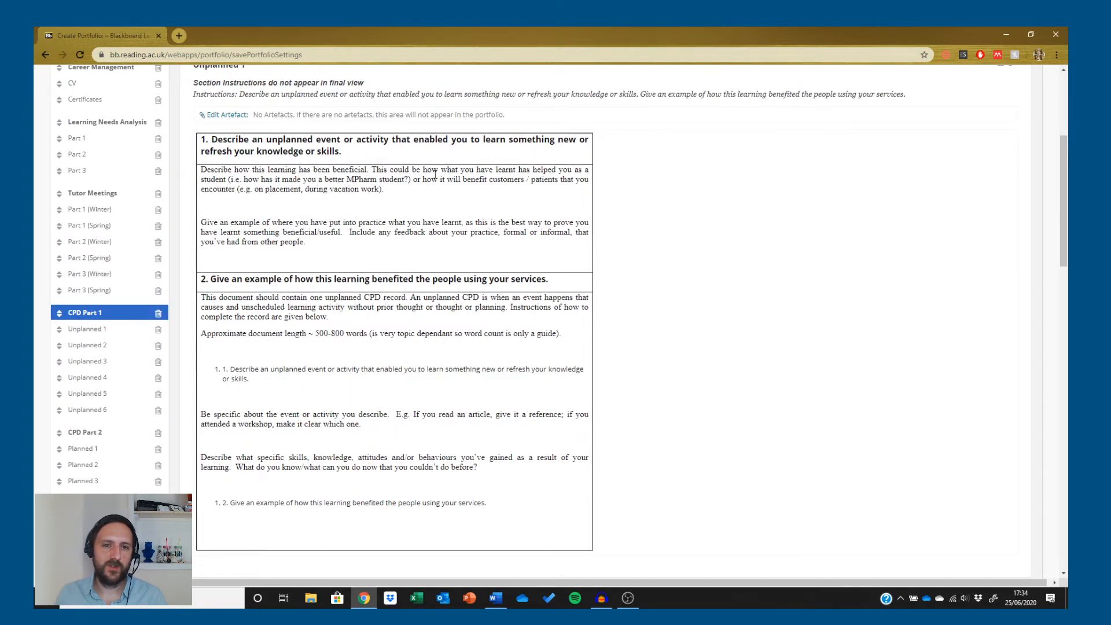
Step: Look over the saved Unplanned 1 table, and open the Unplanned 2 content for editing and cancel it without entering anything
scroll(482, 177, "down", 2)
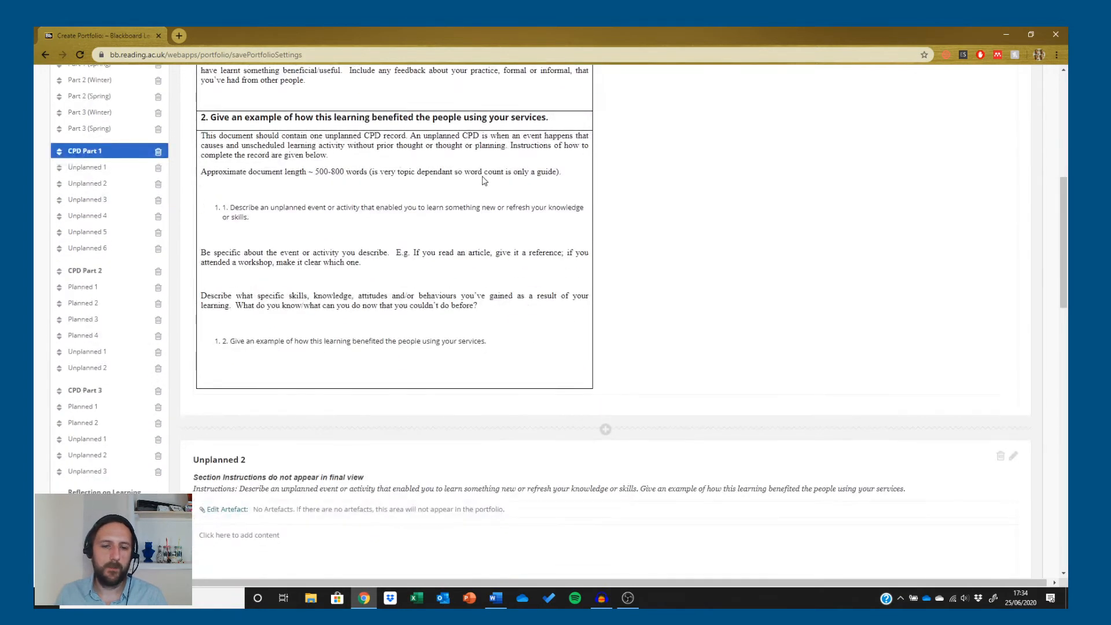
scroll(482, 177, "up", 4)
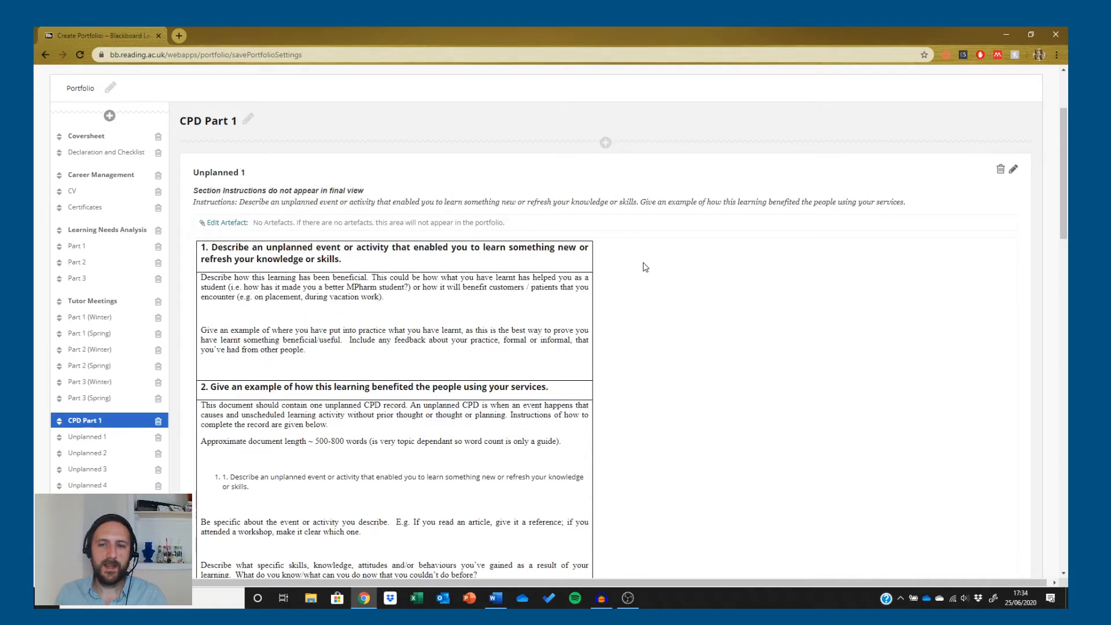
scroll(436, 297, "down", 8)
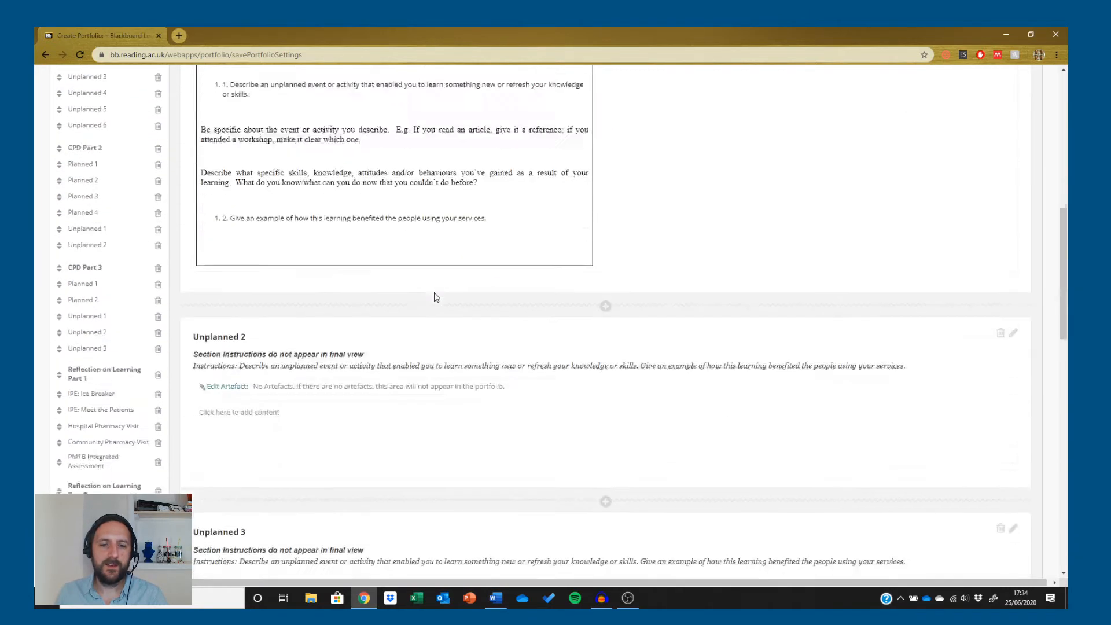
scroll(406, 271, "down", 2)
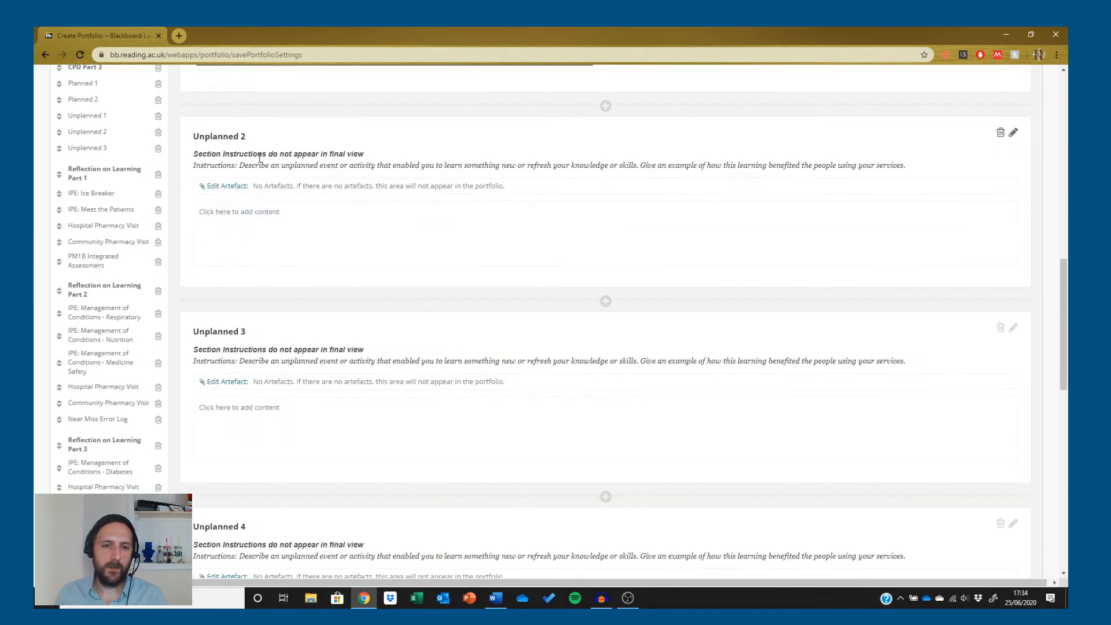
left_click(228, 215)
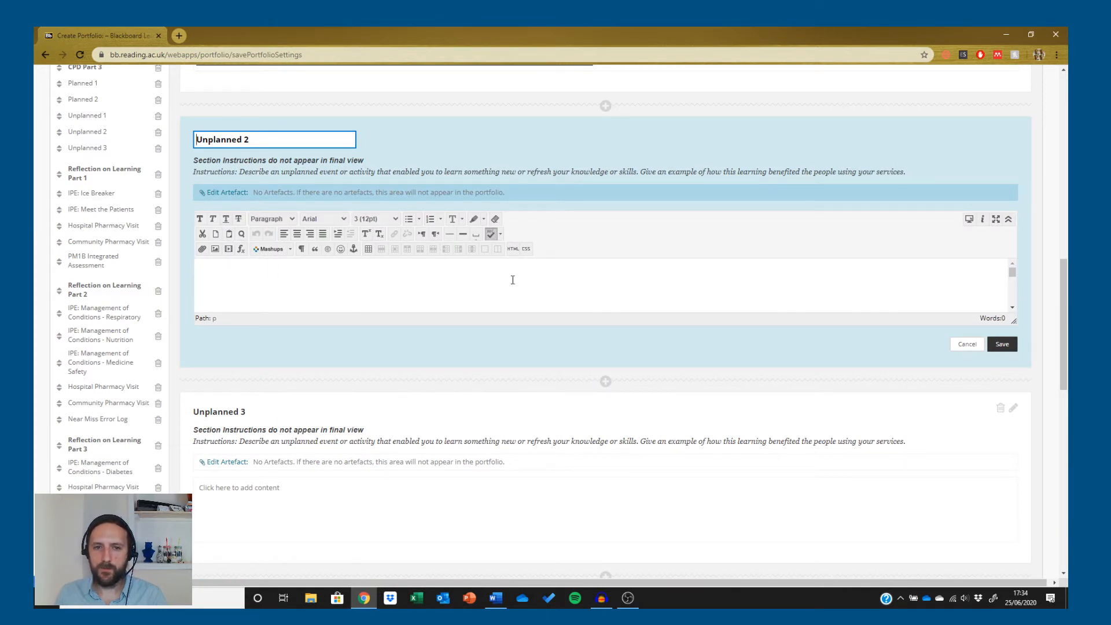
left_click(968, 345)
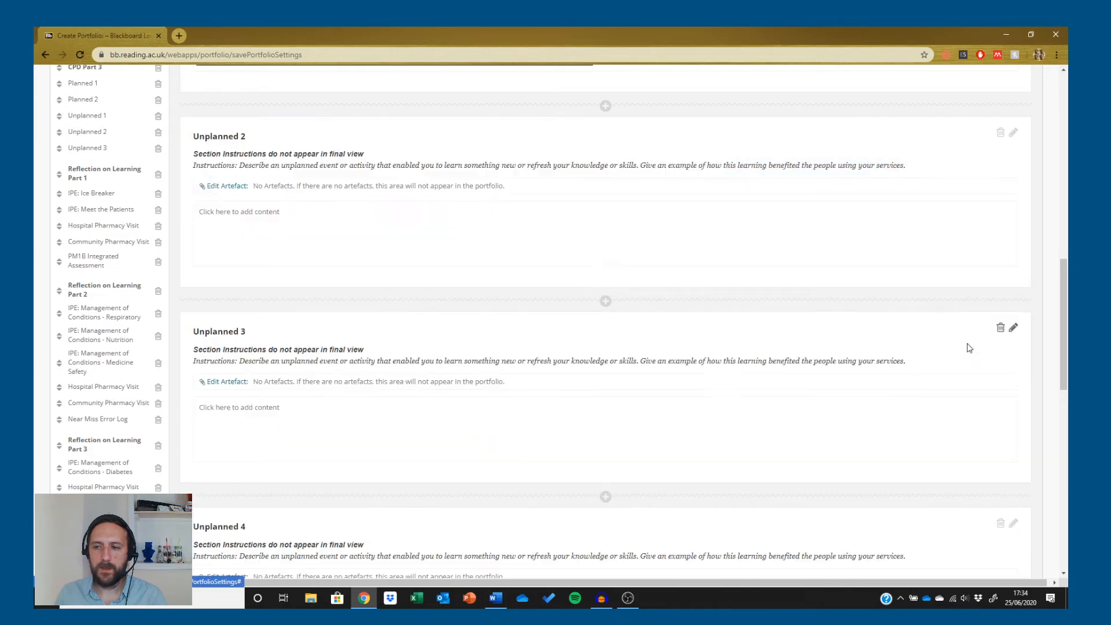
Step: Reopen the saved Unplanned 1 table for editing and cancel without making changes
scroll(611, 279, "up", 7)
scroll(612, 280, "up", 6)
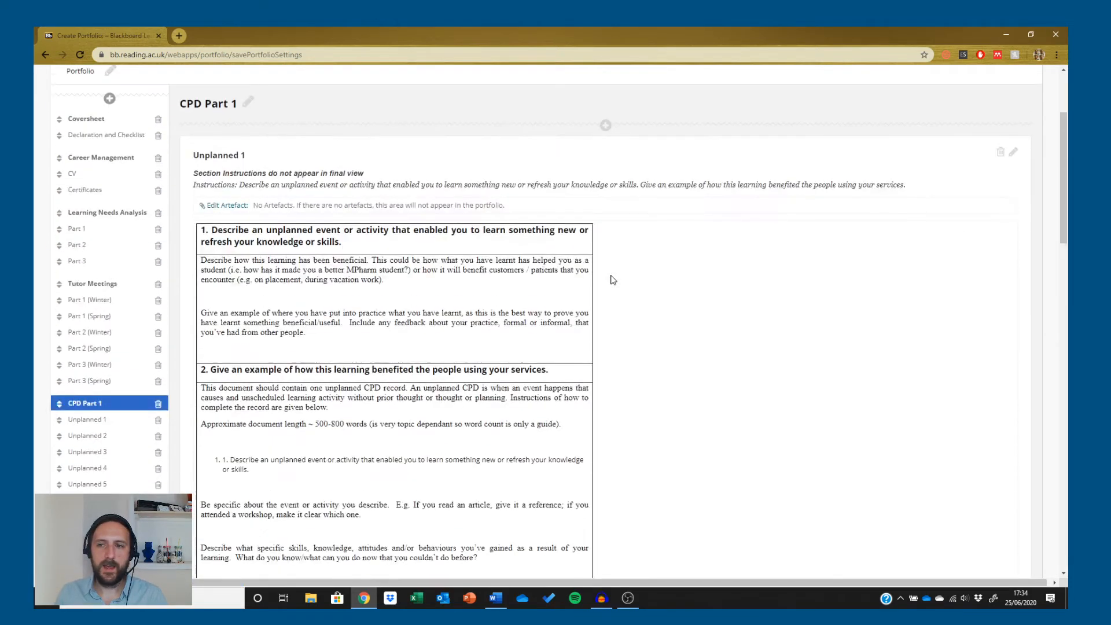
scroll(612, 279, "down", 3)
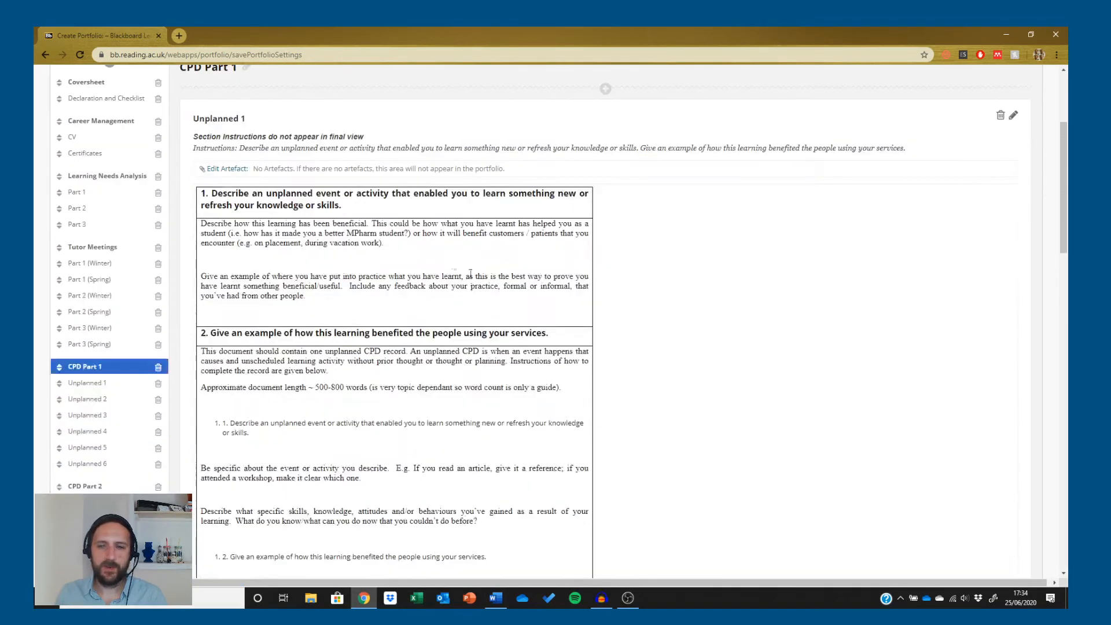
left_click(441, 259)
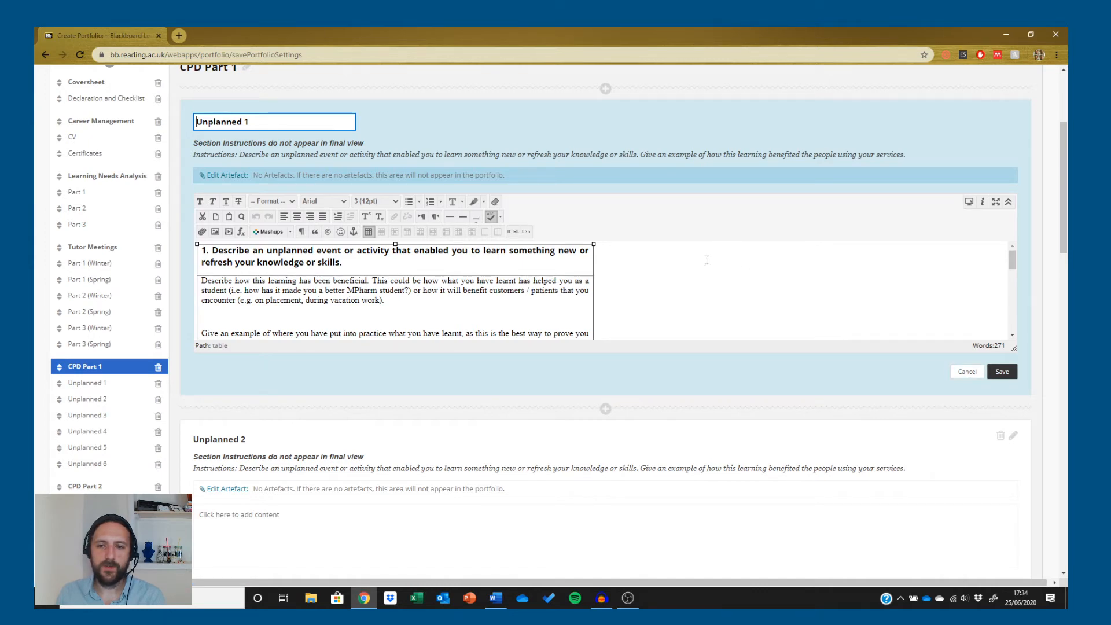
left_click(970, 374)
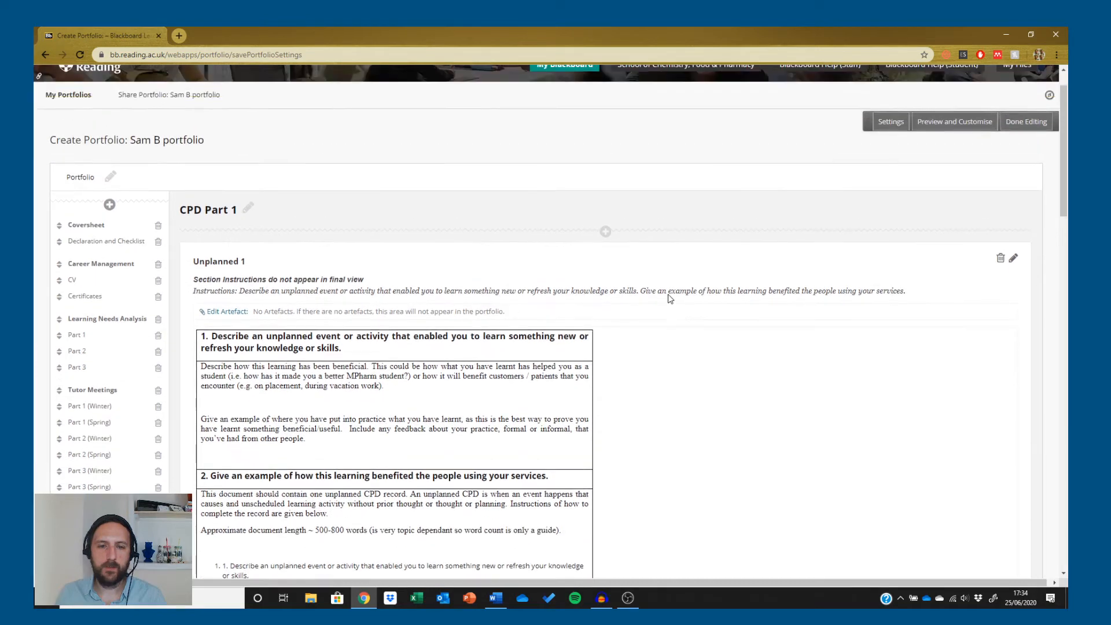
scroll(670, 299, "down", 1)
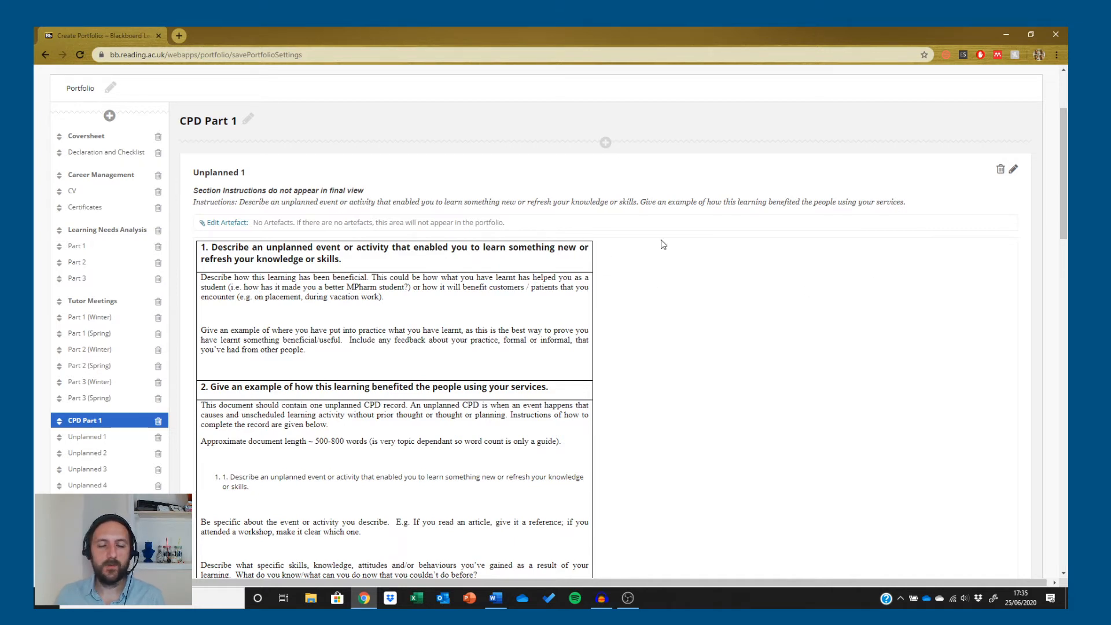
Step: Open the Unplanned 2 and Unplanned 3 entries for editing, cancelling each without adding content
scroll(698, 262, "down", 5)
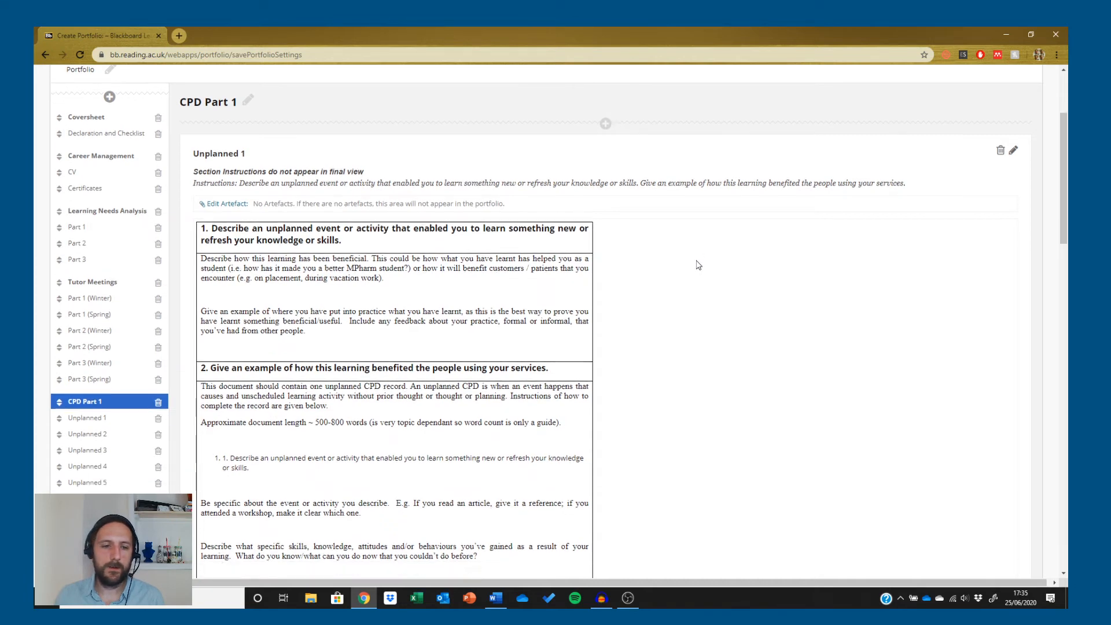
scroll(699, 265, "down", 5)
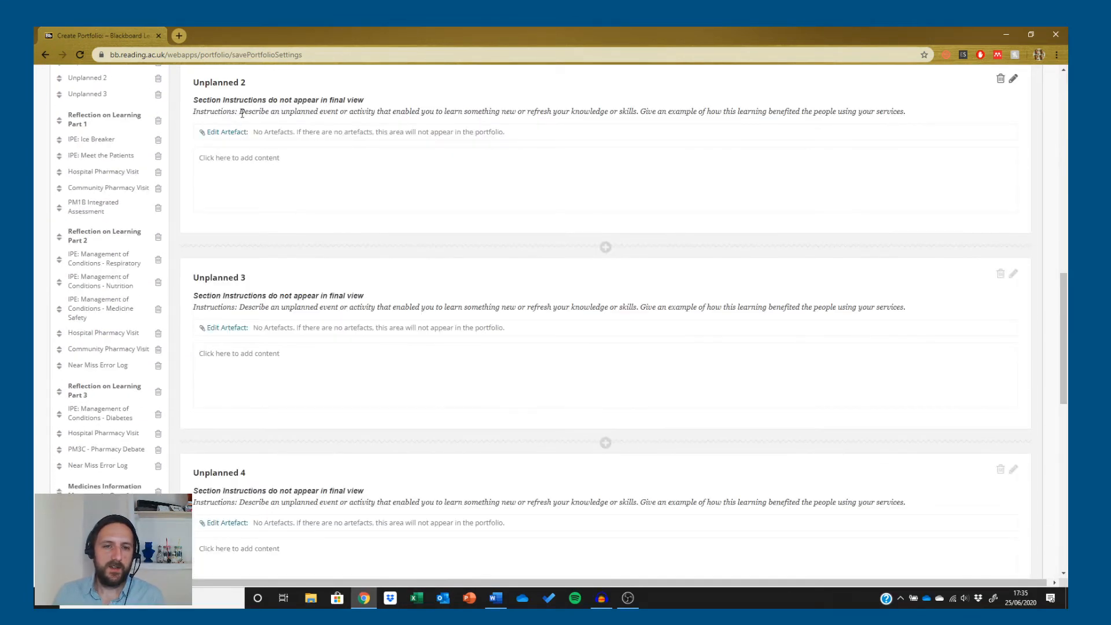
left_click(261, 167)
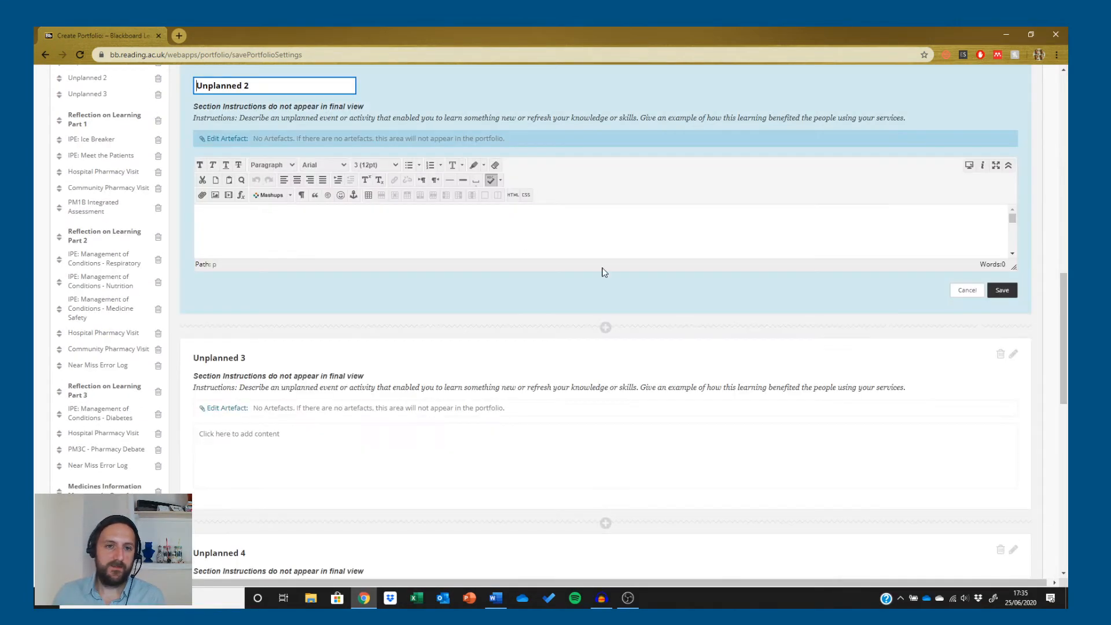
left_click(960, 292)
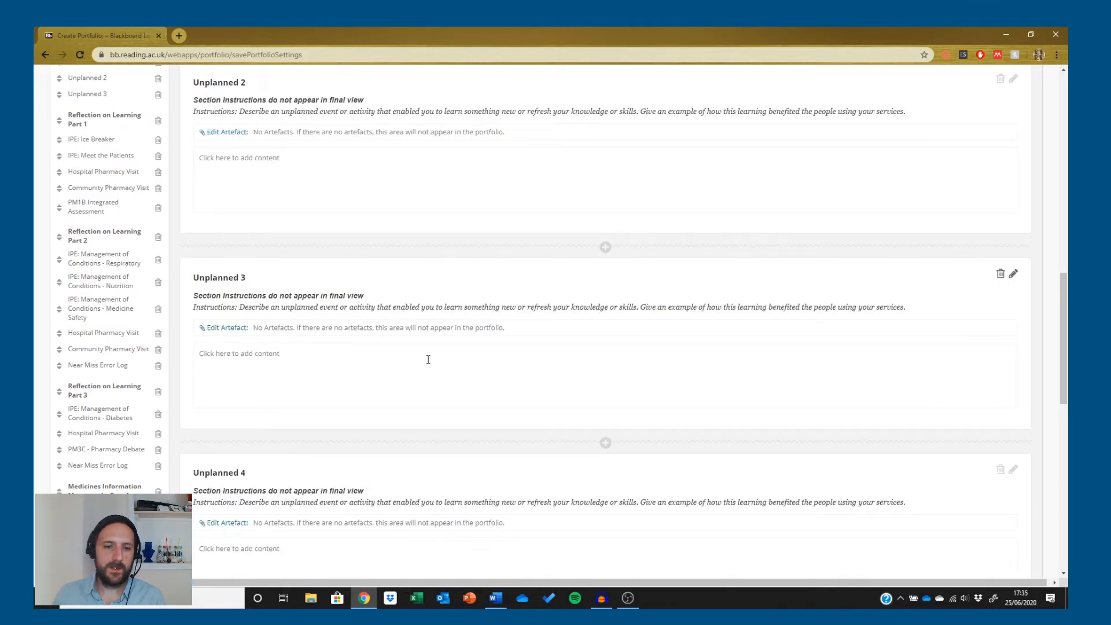
left_click(379, 359)
left_click(965, 487)
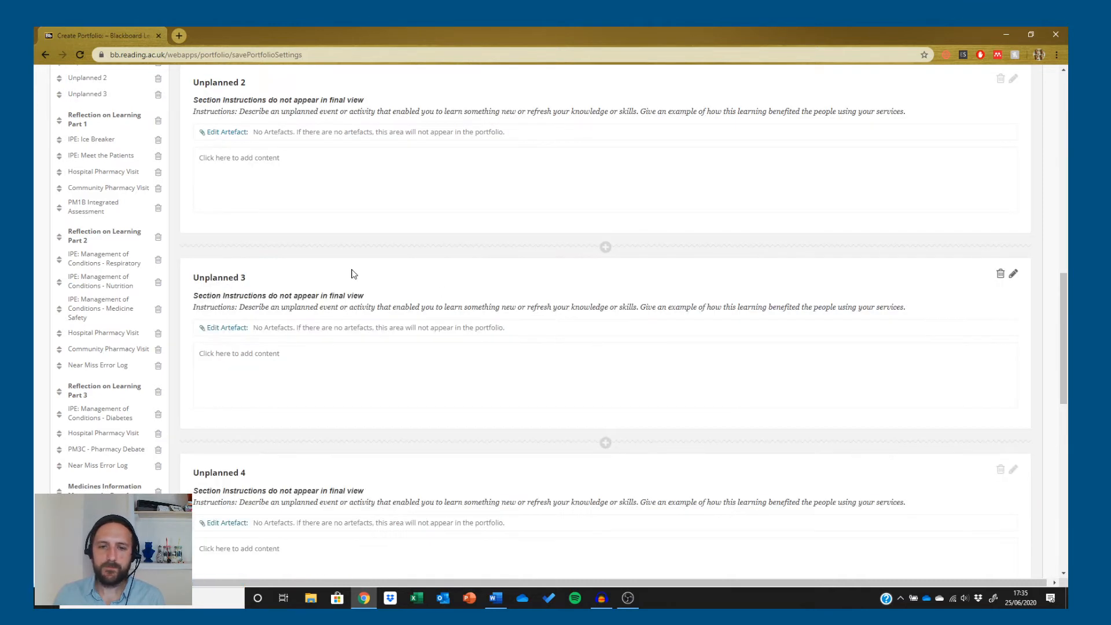
Step: Open the Reflection on Learning Part 1 section and examine its entries and the IPE: Ice Breaker instructions
scroll(353, 274, "up", 6)
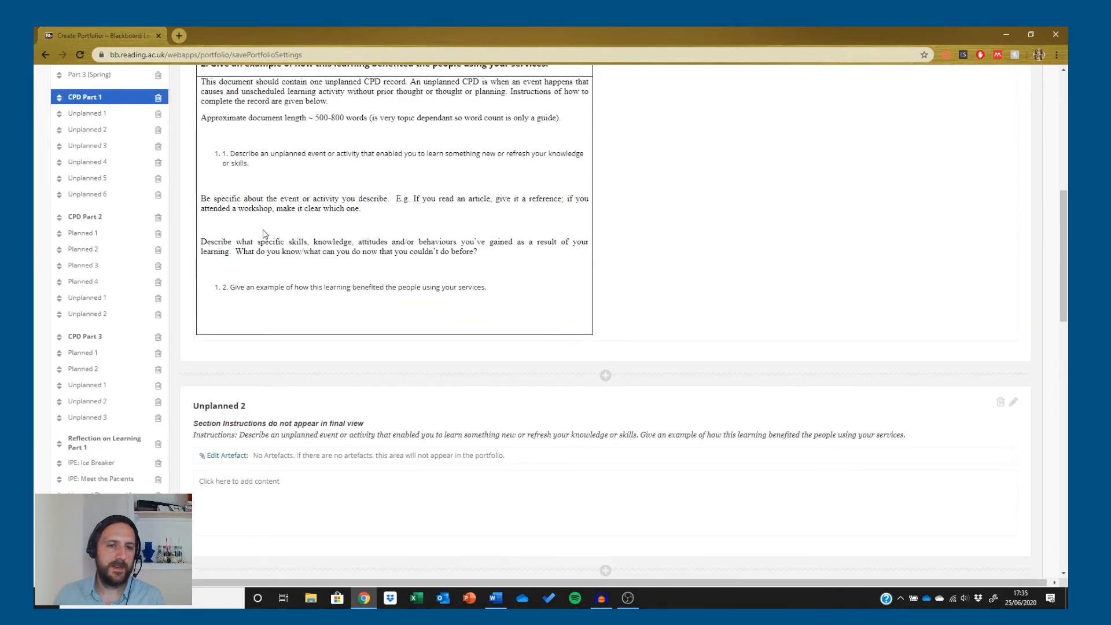
scroll(150, 255, "down", 4)
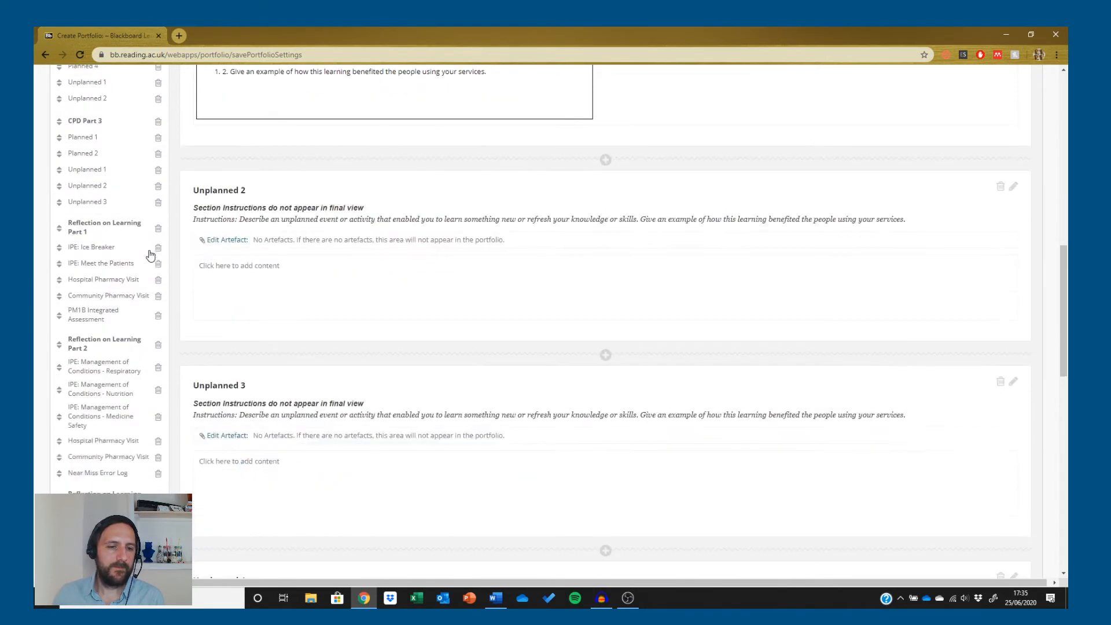
left_click(90, 230)
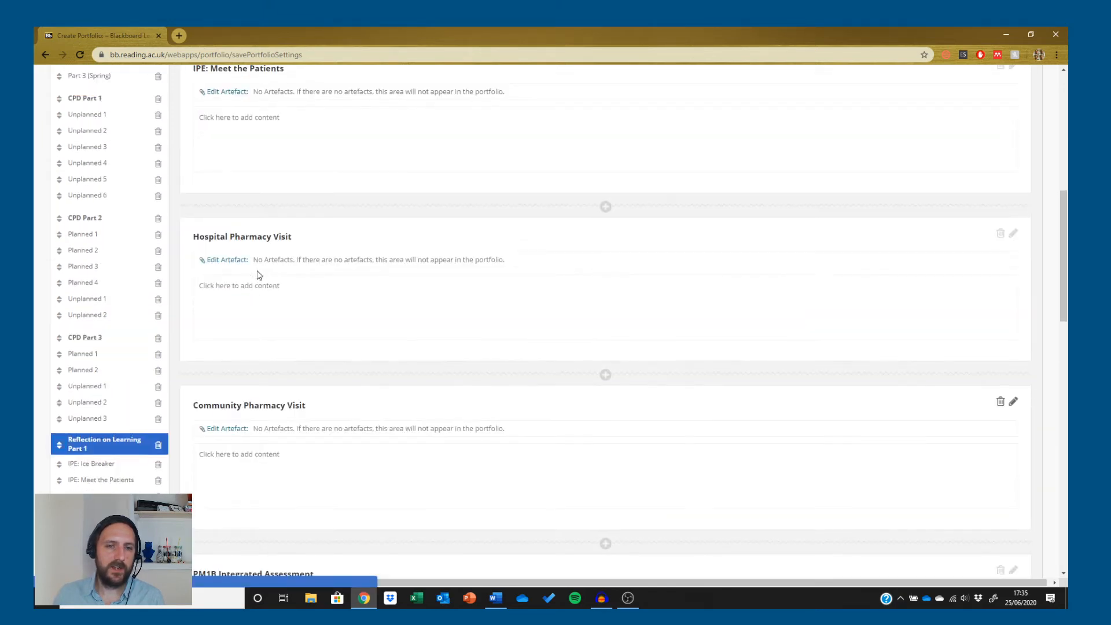
scroll(281, 299, "up", 3)
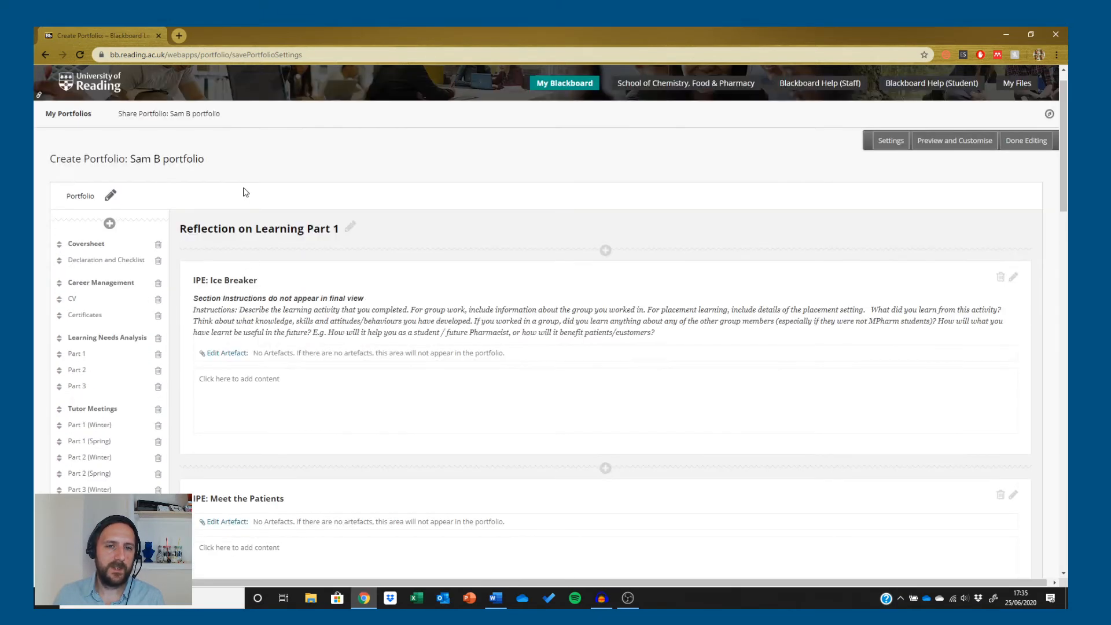
scroll(268, 327, "down", 1)
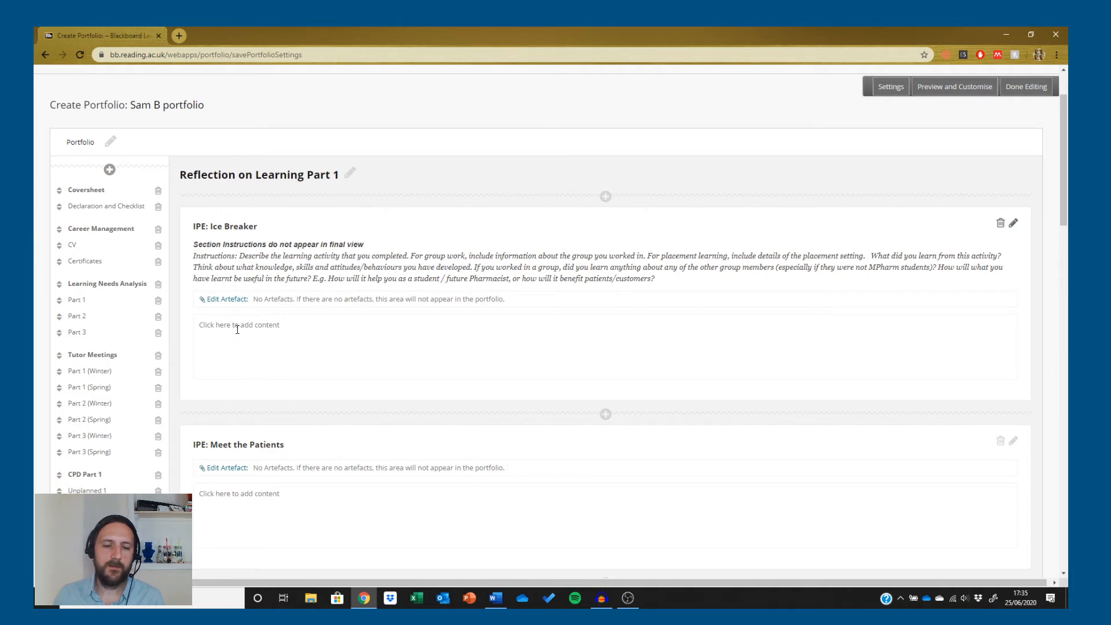
scroll(237, 332, "down", 1)
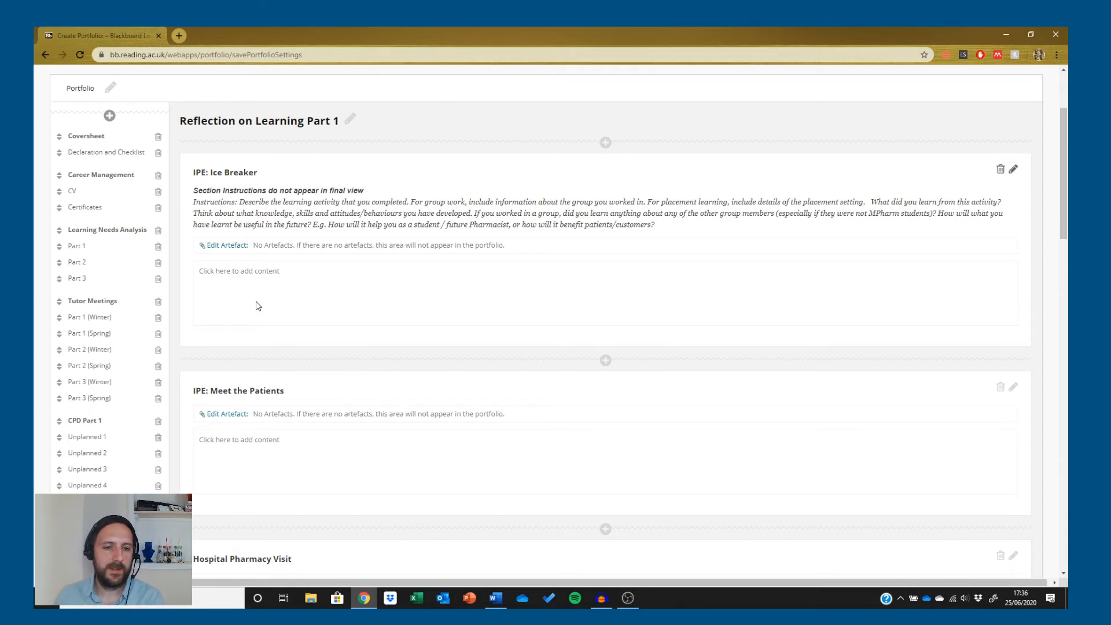
scroll(103, 374, "down", 2)
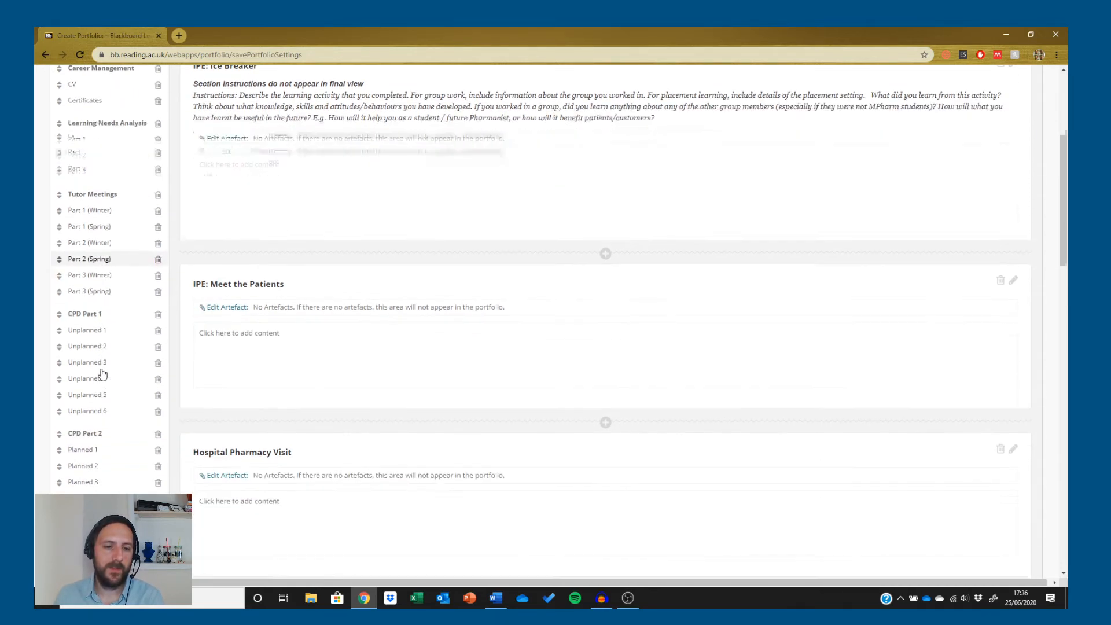
Step: Look through the Reflection on Learning sections for Parts 1 to 3, and open Medicines Information Monographs Part 1
scroll(129, 388, "down", 1)
scroll(129, 388, "down", 7)
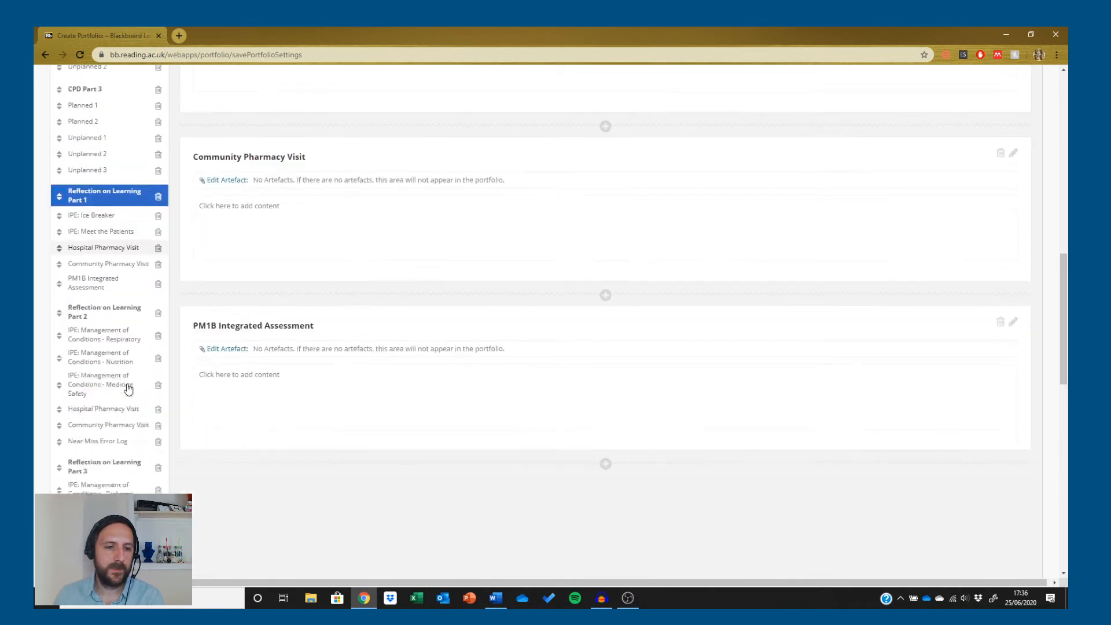
scroll(124, 384, "down", 1)
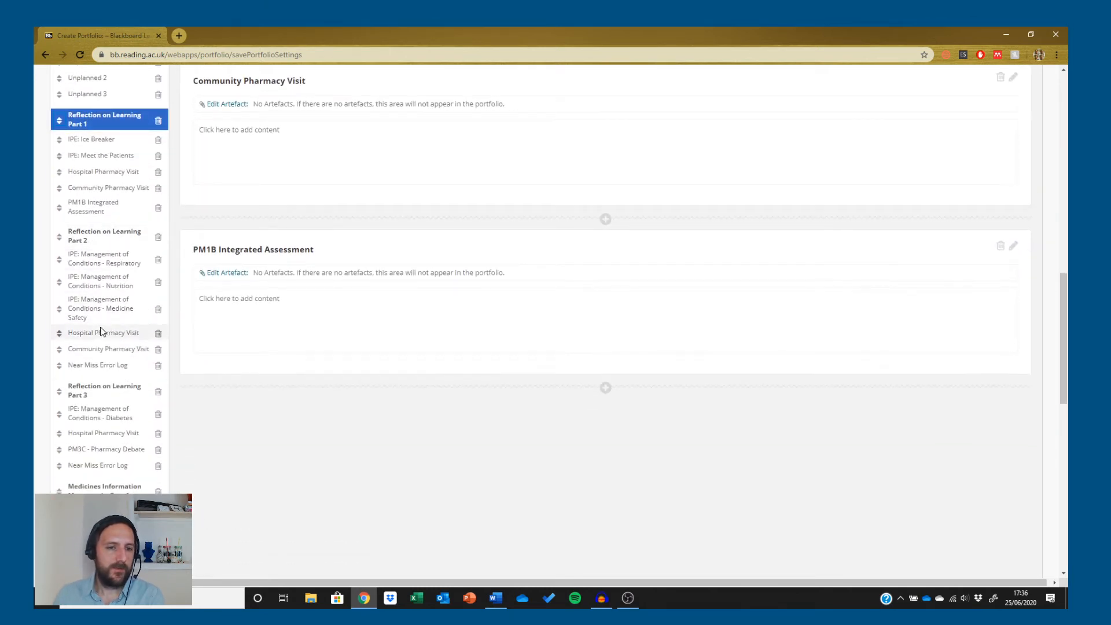
scroll(101, 331, "down", 4)
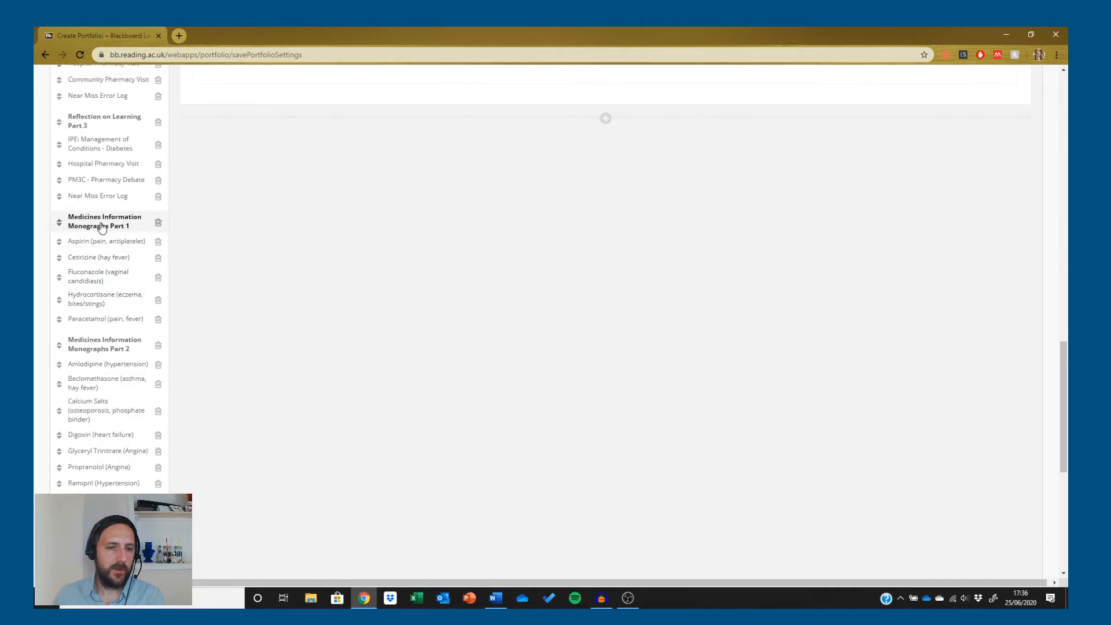
left_click(102, 227)
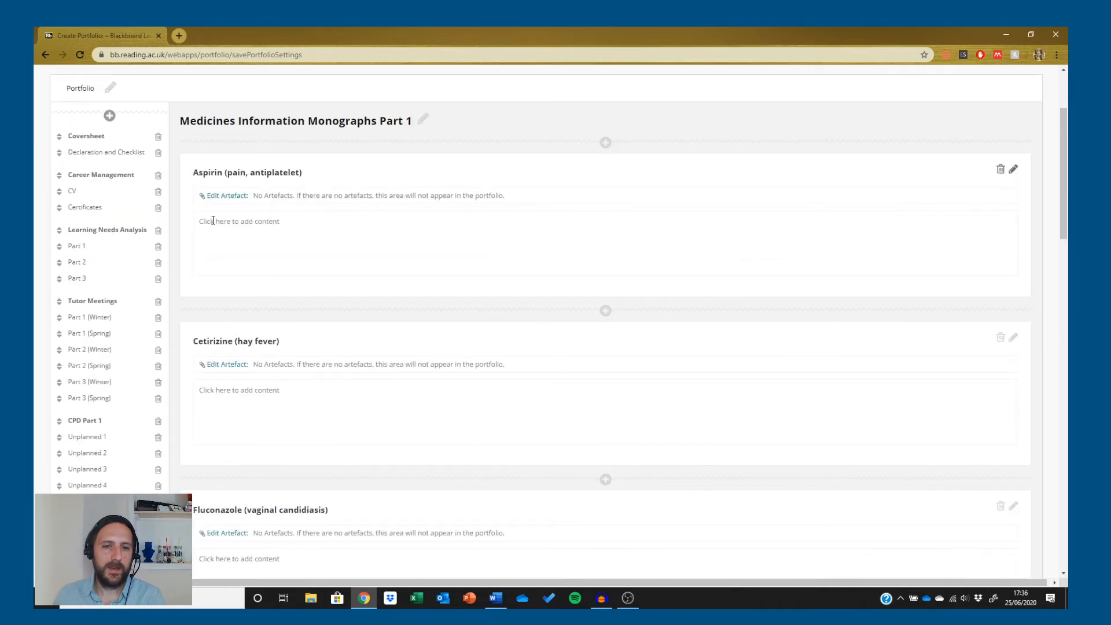
Step: Open the Aspirin (pain, antiplatelet) entry for editing, look over the remaining portfolio sections, and cancel without adding content
left_click(213, 221)
left_click(223, 284)
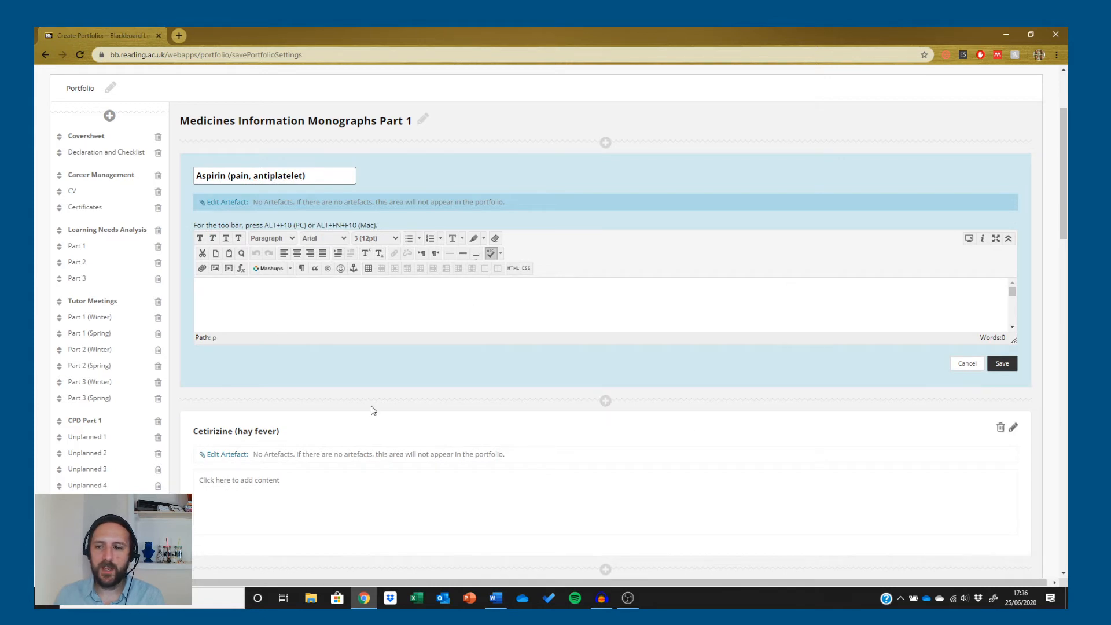
scroll(108, 450, "down", 12)
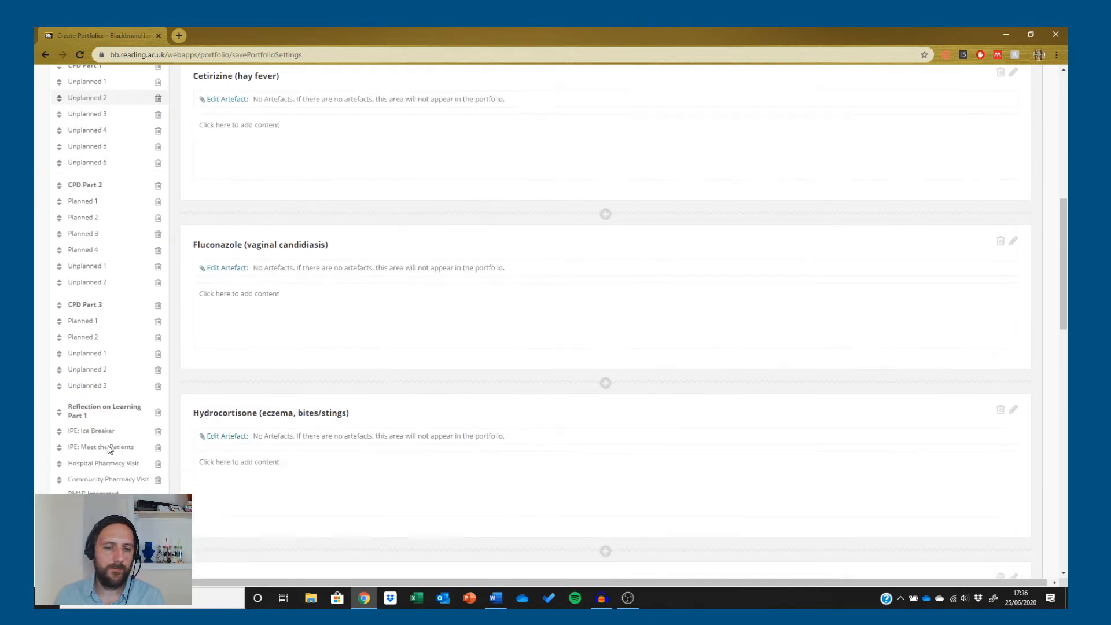
scroll(109, 451, "down", 10)
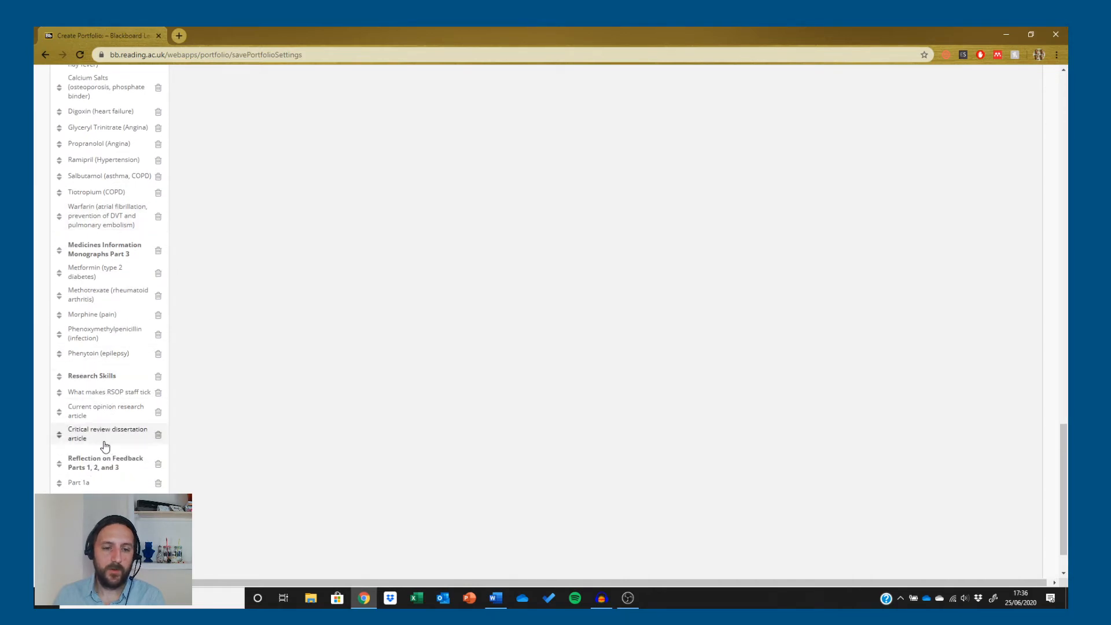
scroll(105, 445, "up", 20)
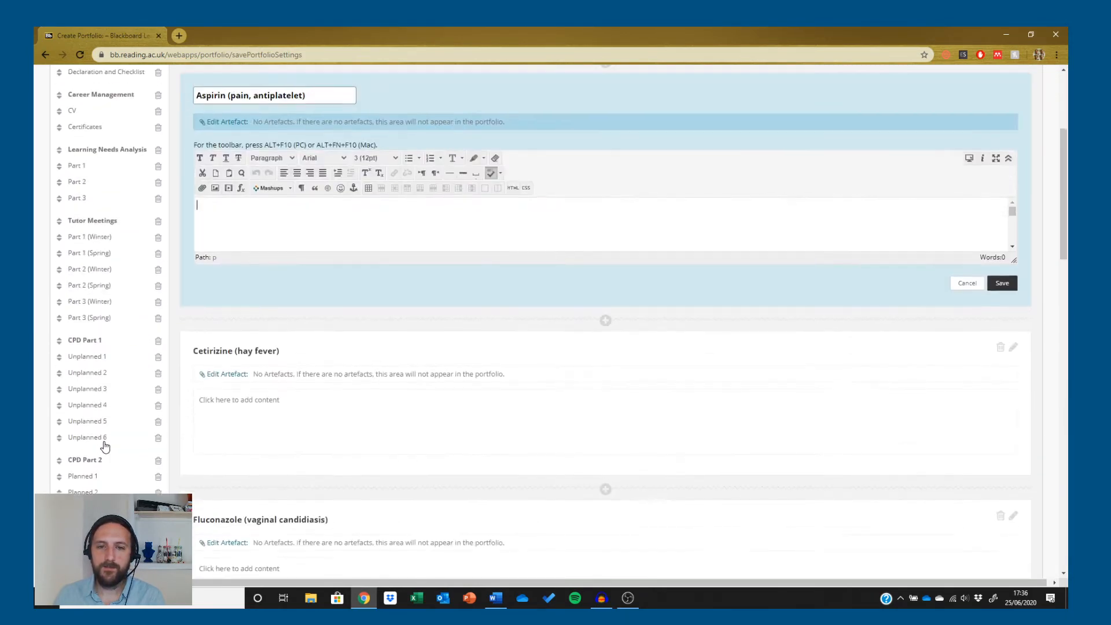
scroll(104, 445, "up", 4)
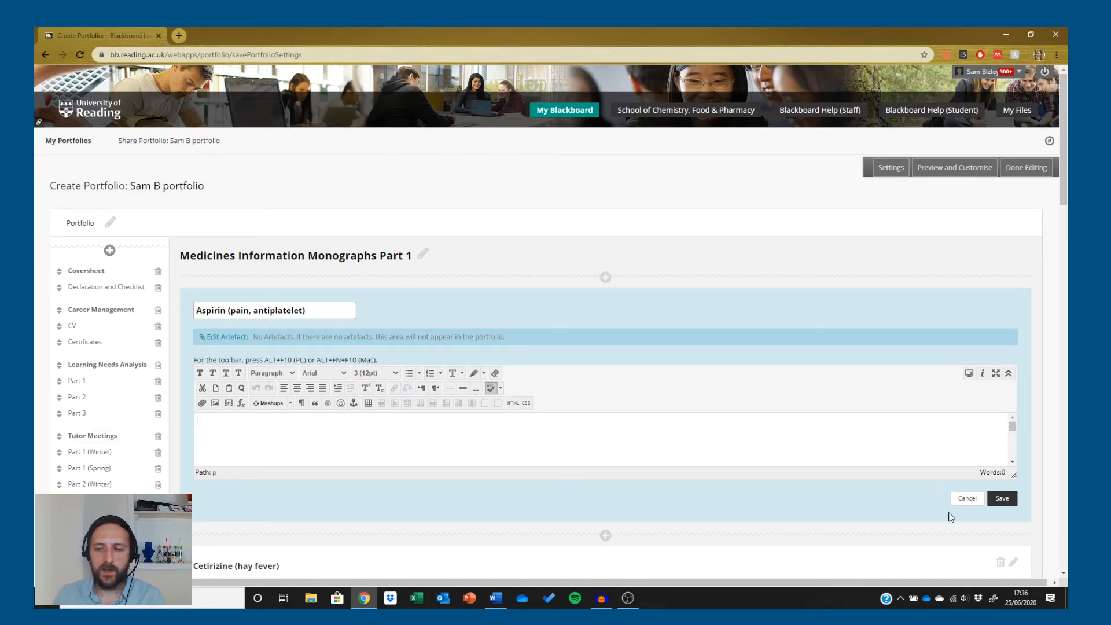
left_click(968, 499)
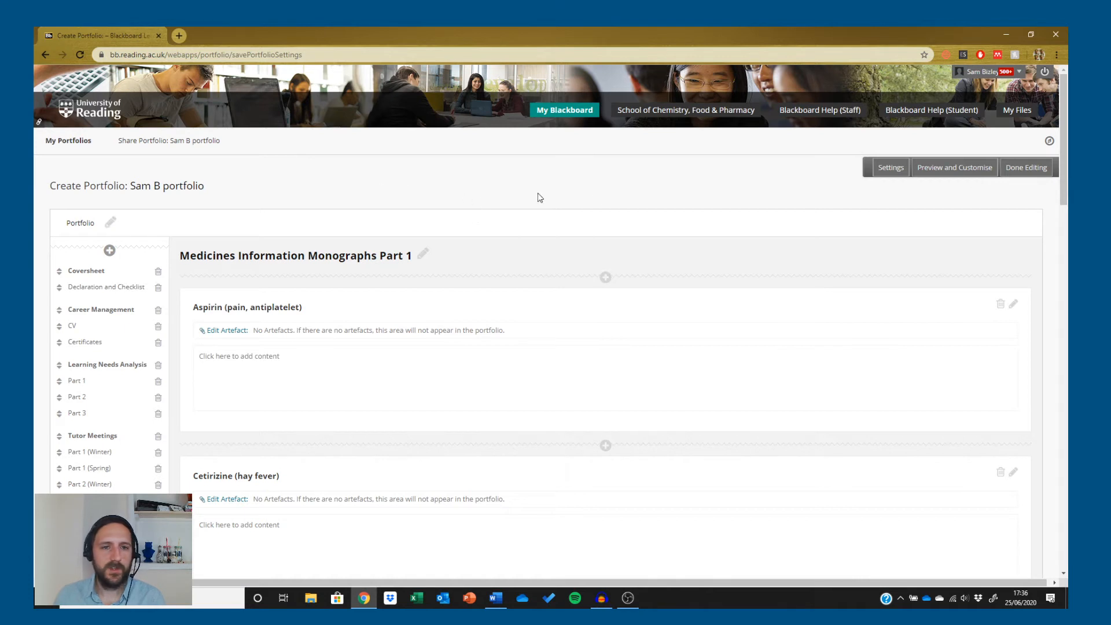
Step: Review the portfolio's title, description, availability and comment privacy settings, and cancel without changing them
left_click(888, 169)
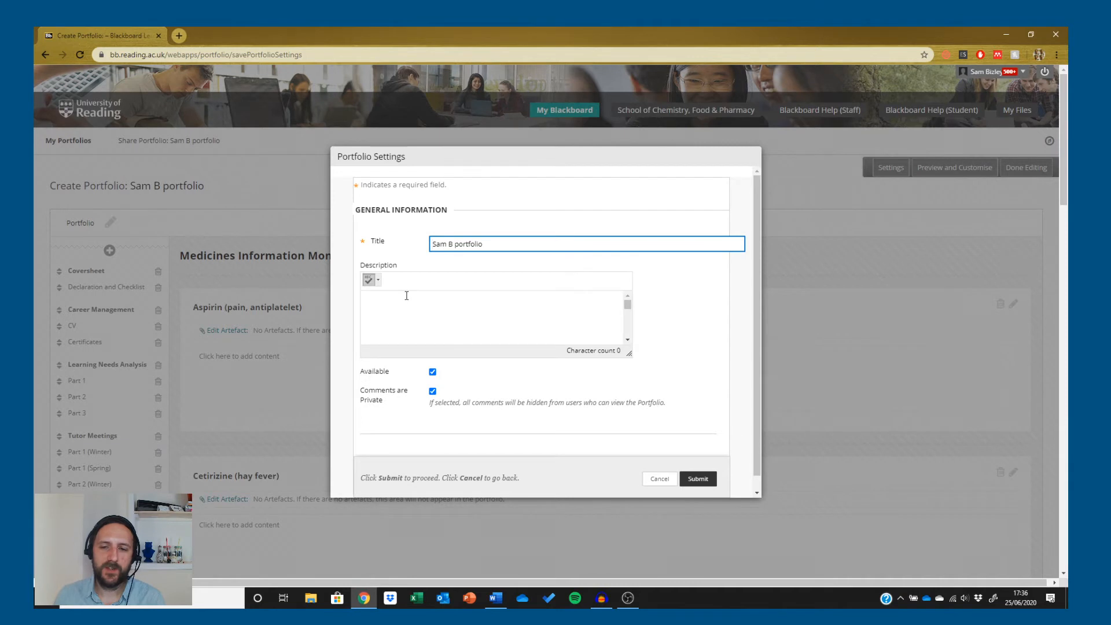
scroll(692, 334, "down", 1)
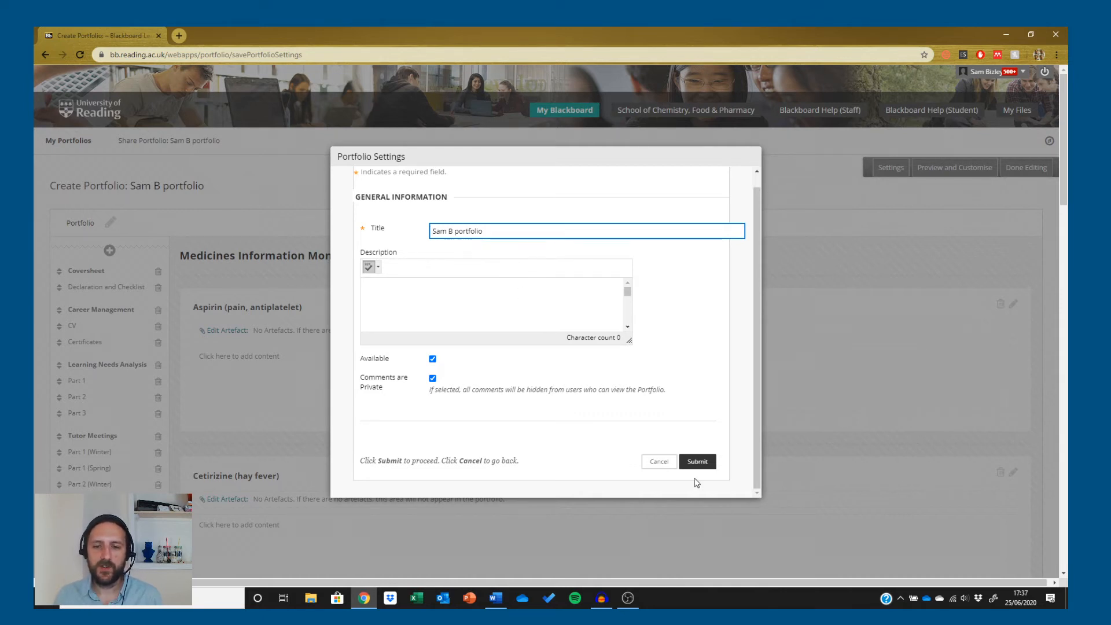
left_click(661, 466)
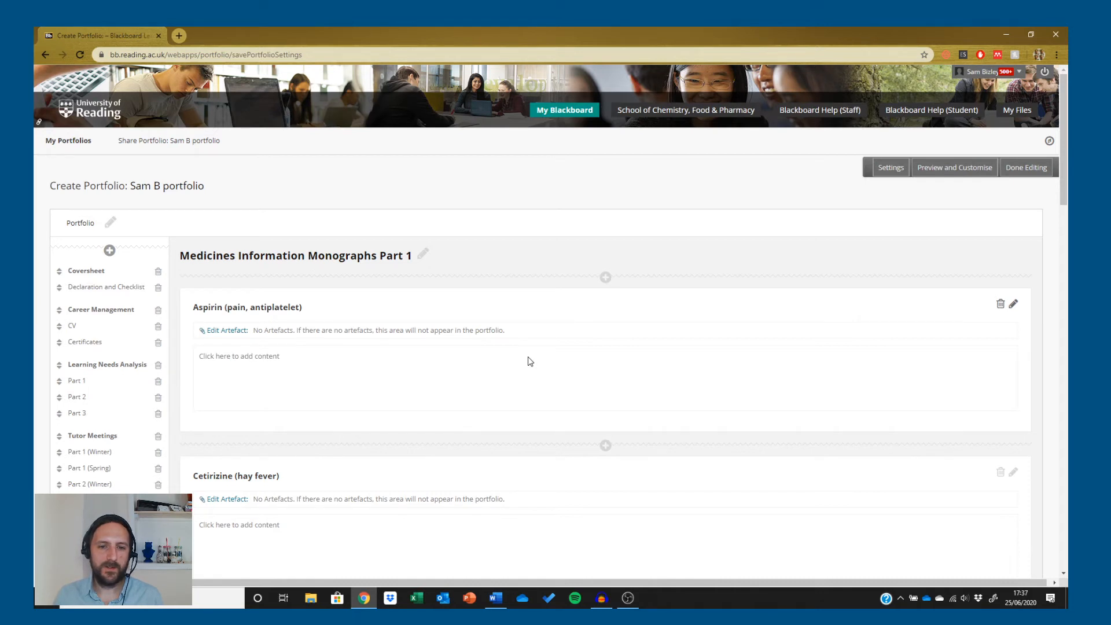
scroll(528, 362, "down", 2)
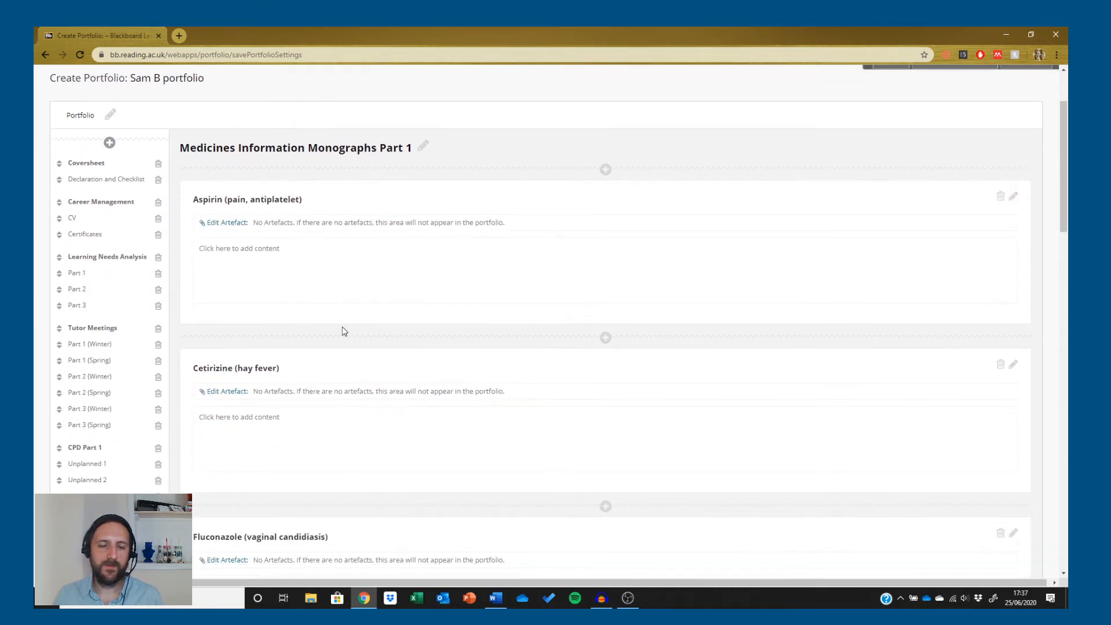
scroll(472, 322, "up", 2)
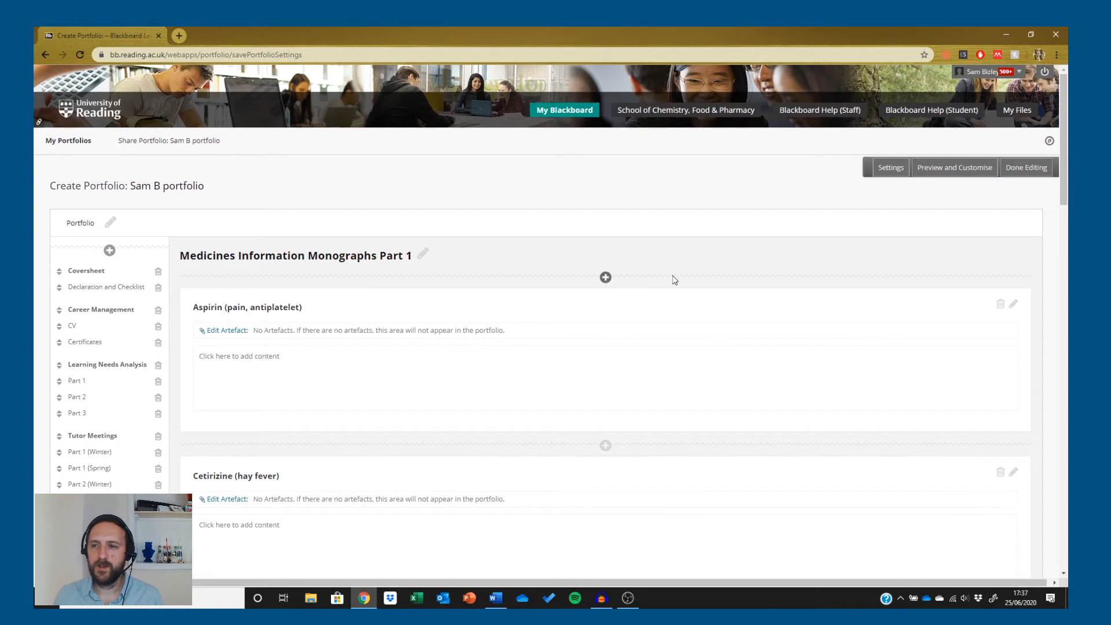
Step: Open the portfolio preview and examine the CPD Part 1 page with its Unplanned 1 table
left_click(959, 175)
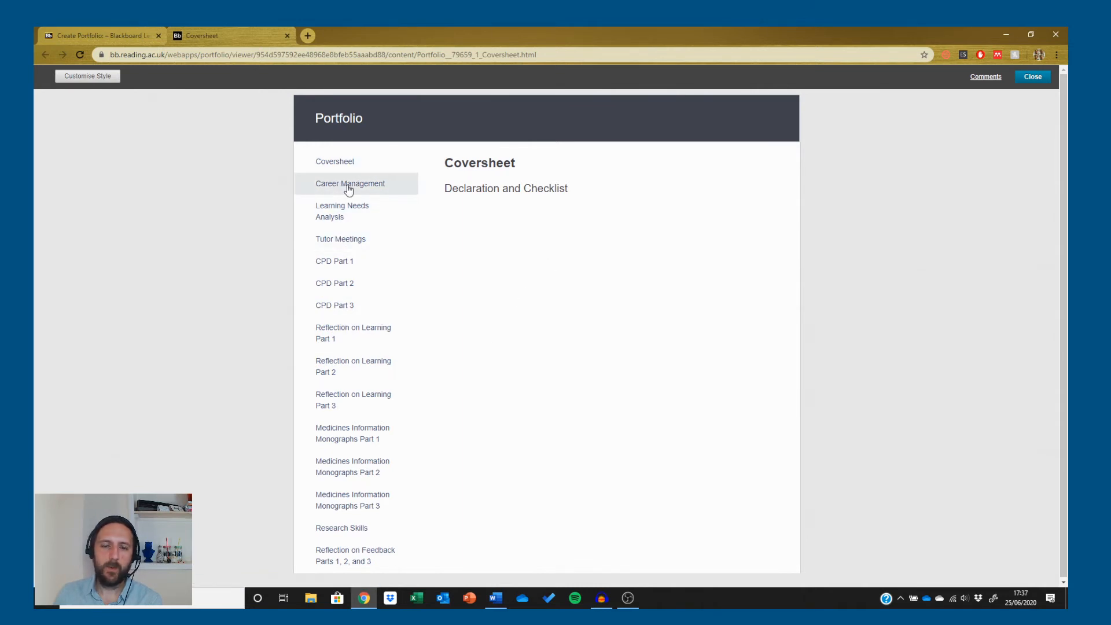
left_click(345, 266)
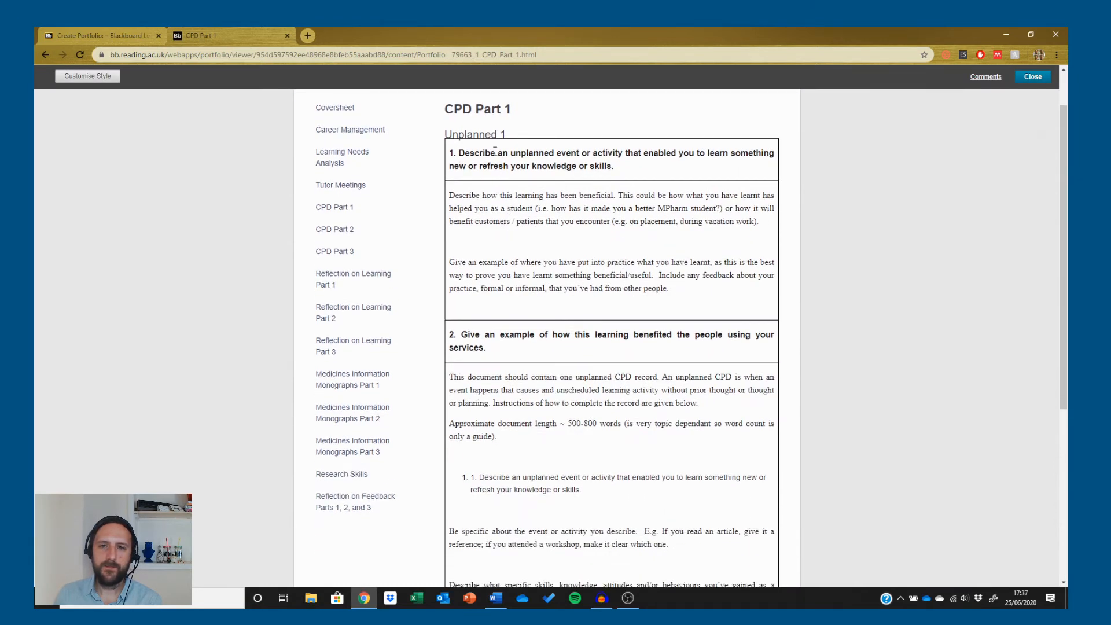
scroll(553, 228, "down", 5)
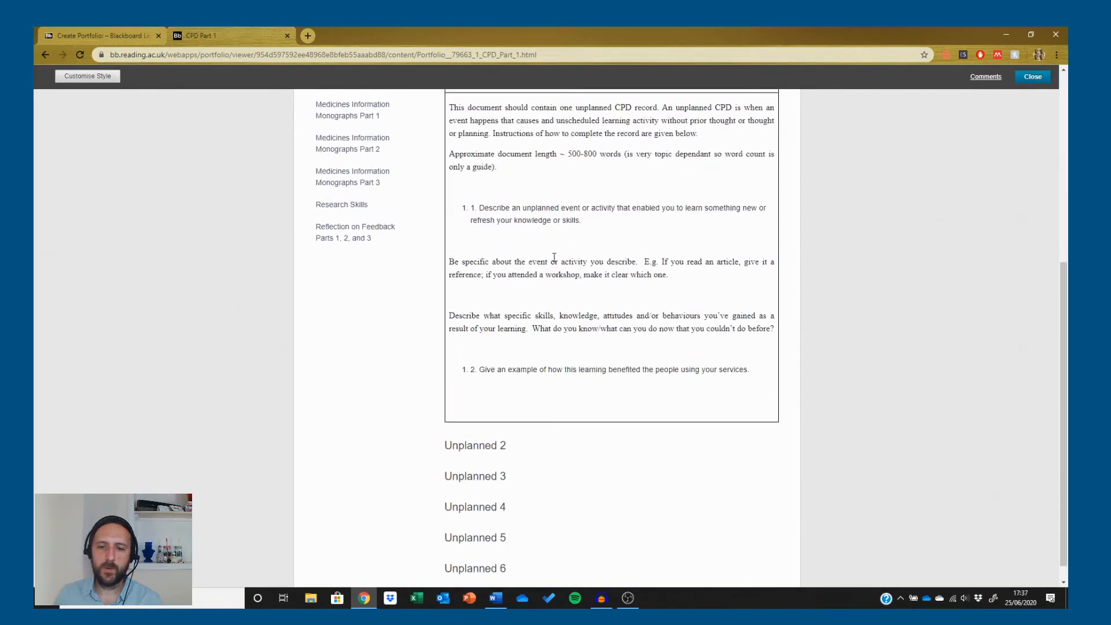
scroll(554, 257, "up", 5)
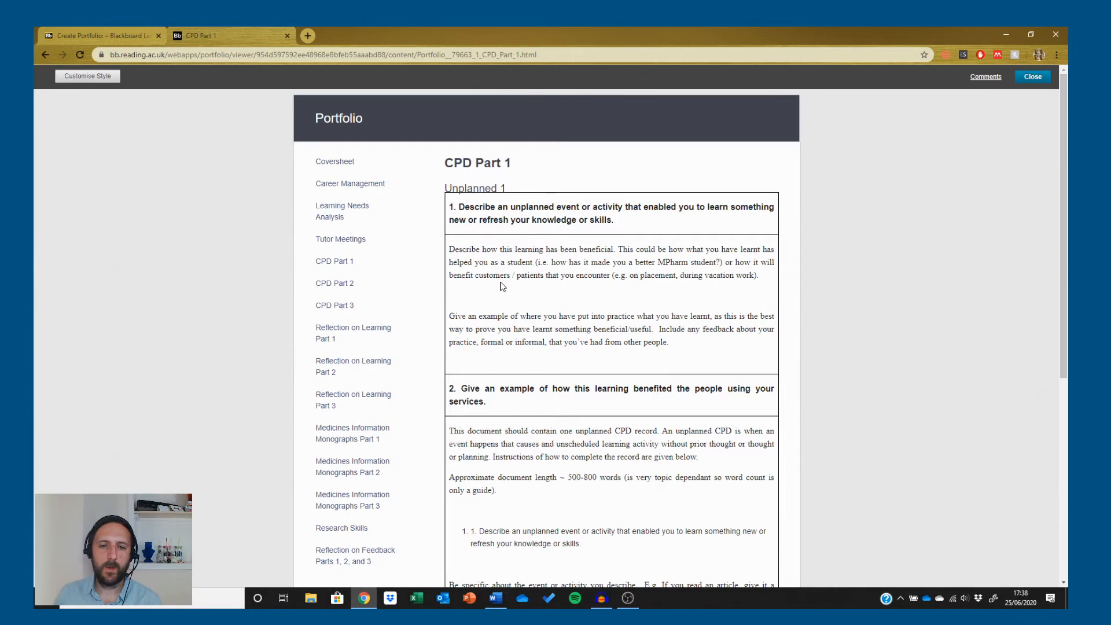
scroll(502, 286, "down", 3)
scroll(371, 243, "up", 3)
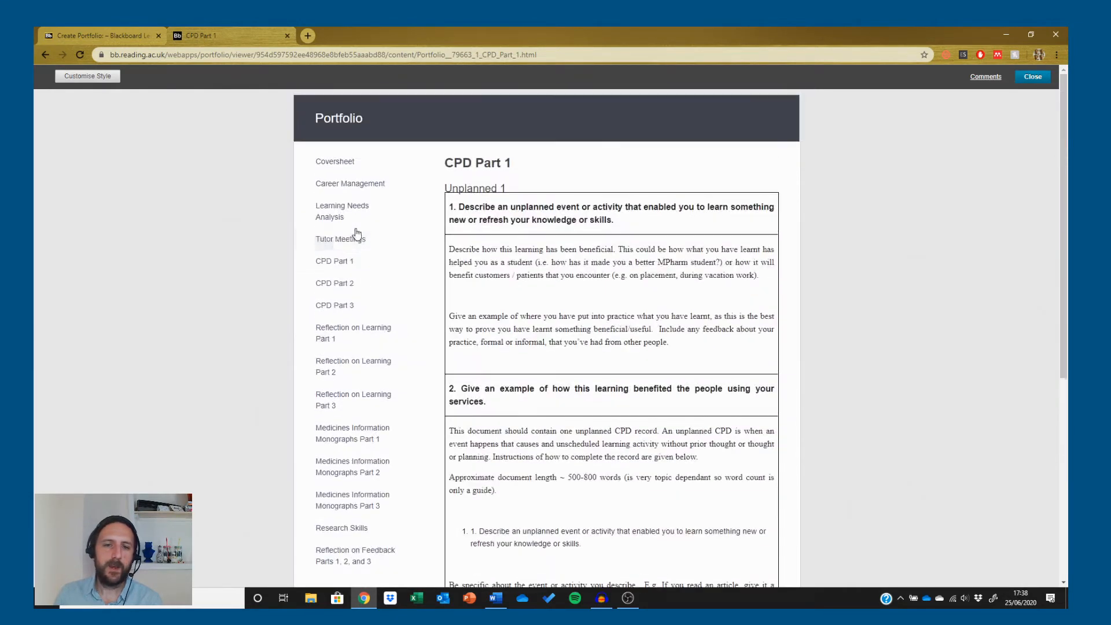
Step: Browse the preview's Reflection on Learning Part 1 and Part 3, Learning Needs Analysis and CPD Part 1 pages
left_click(336, 261)
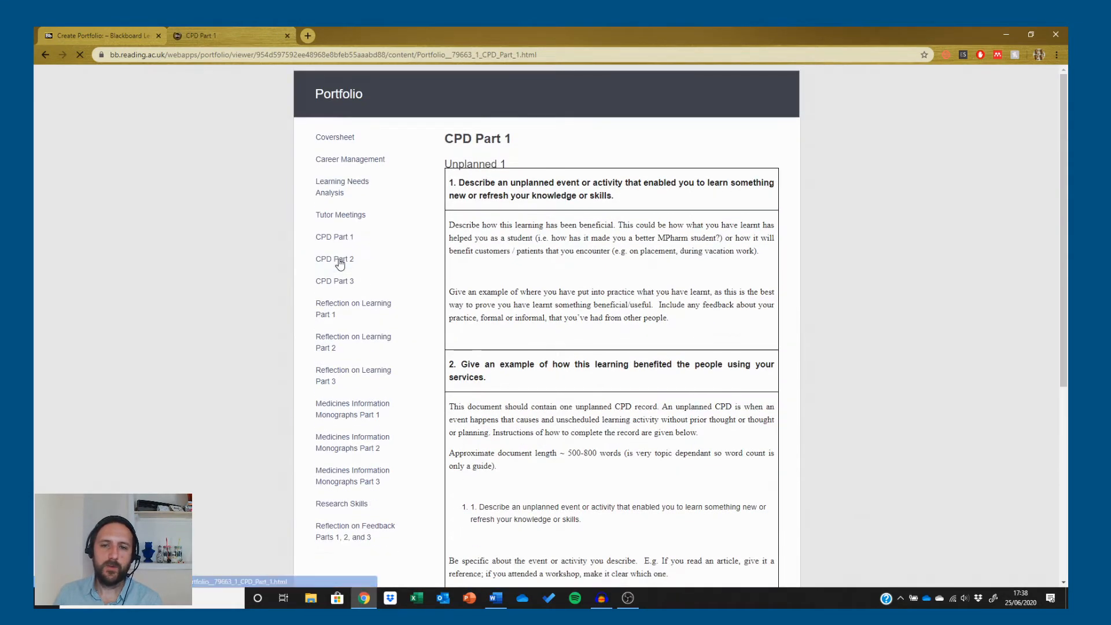
left_click(356, 307)
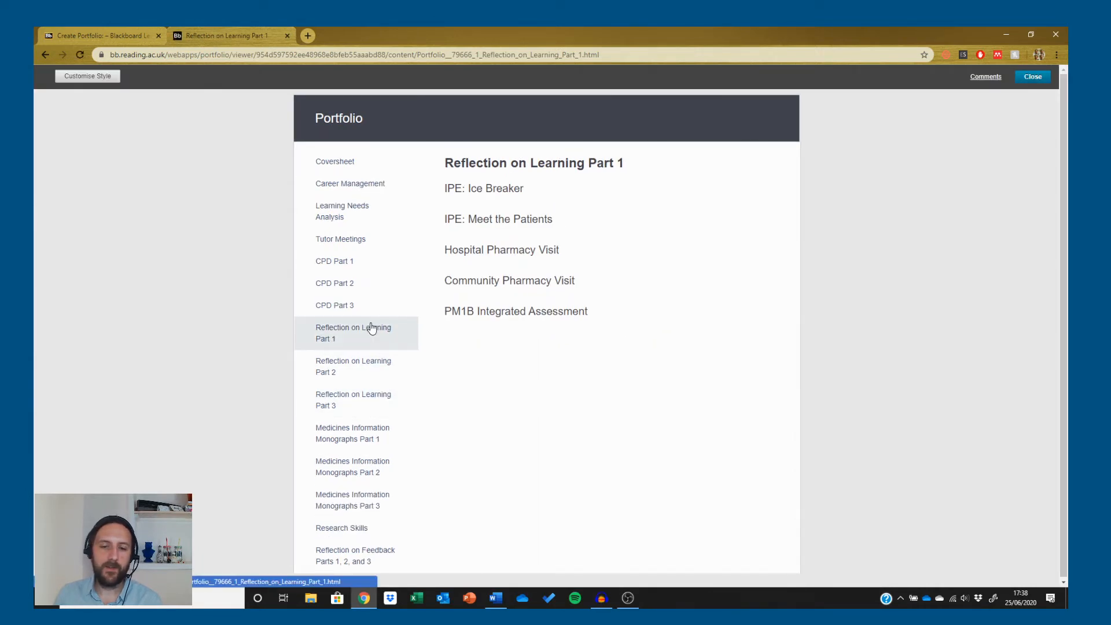
left_click(332, 399)
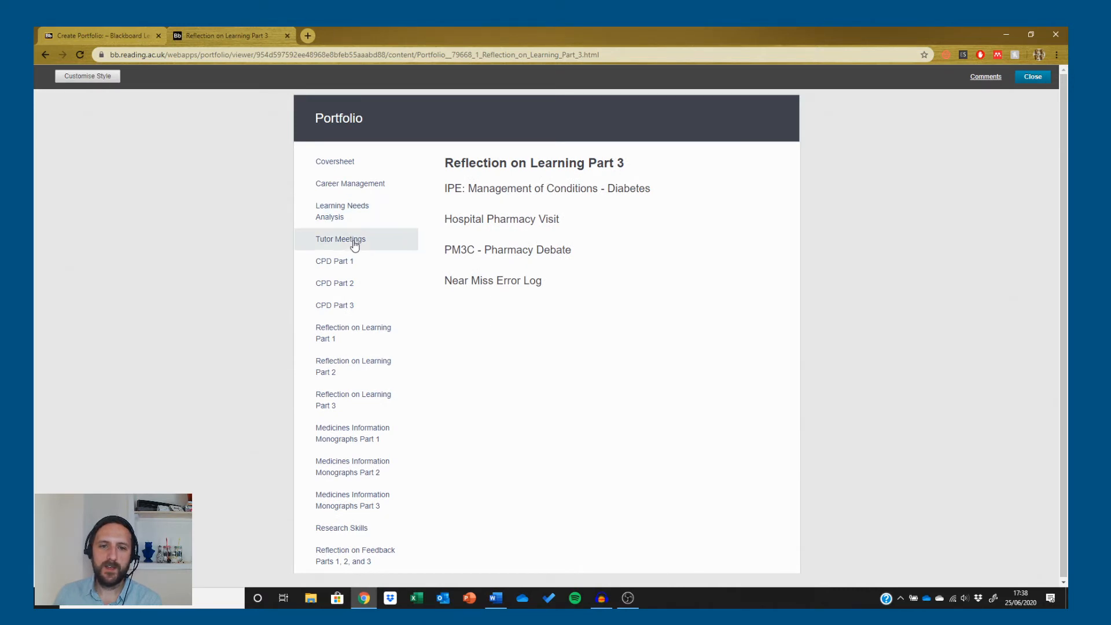
left_click(343, 217)
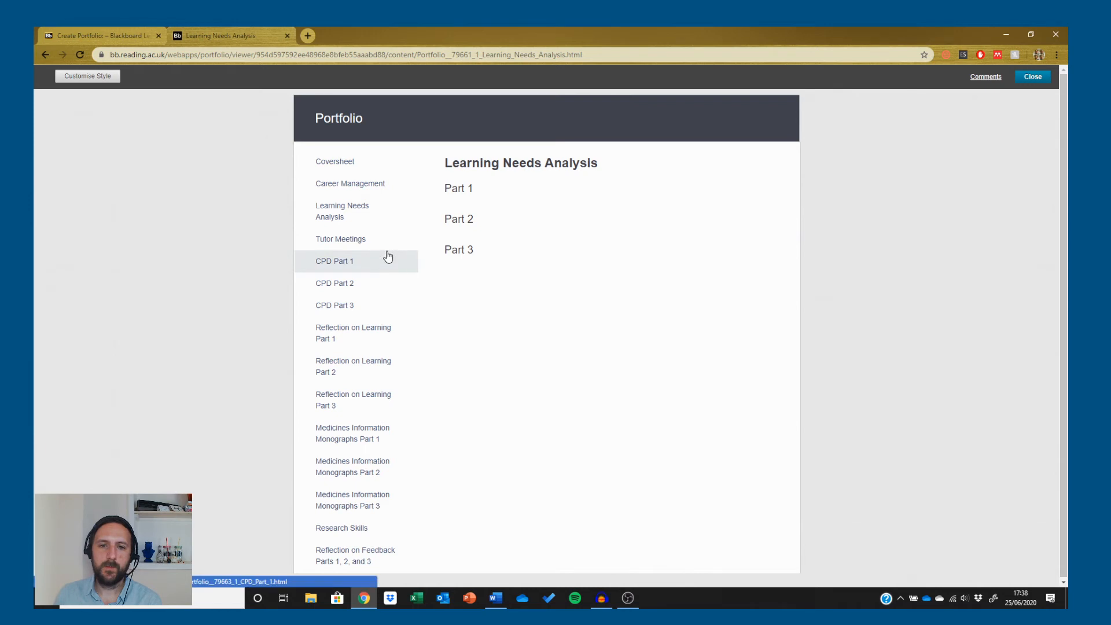
left_click(342, 262)
scroll(515, 426, "down", 5)
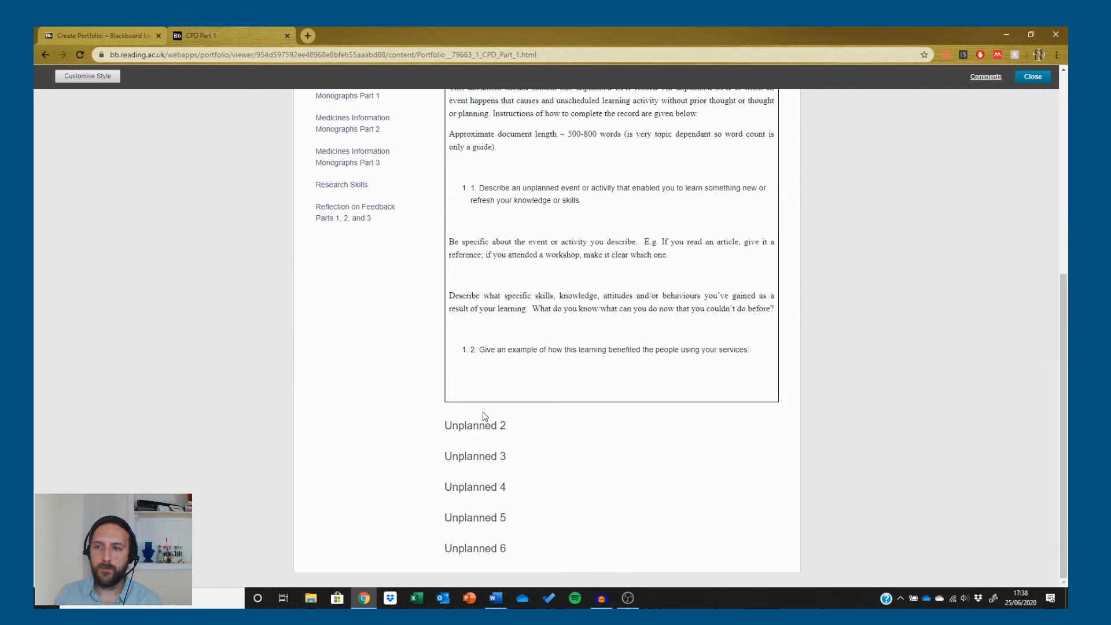
scroll(485, 415, "up", 6)
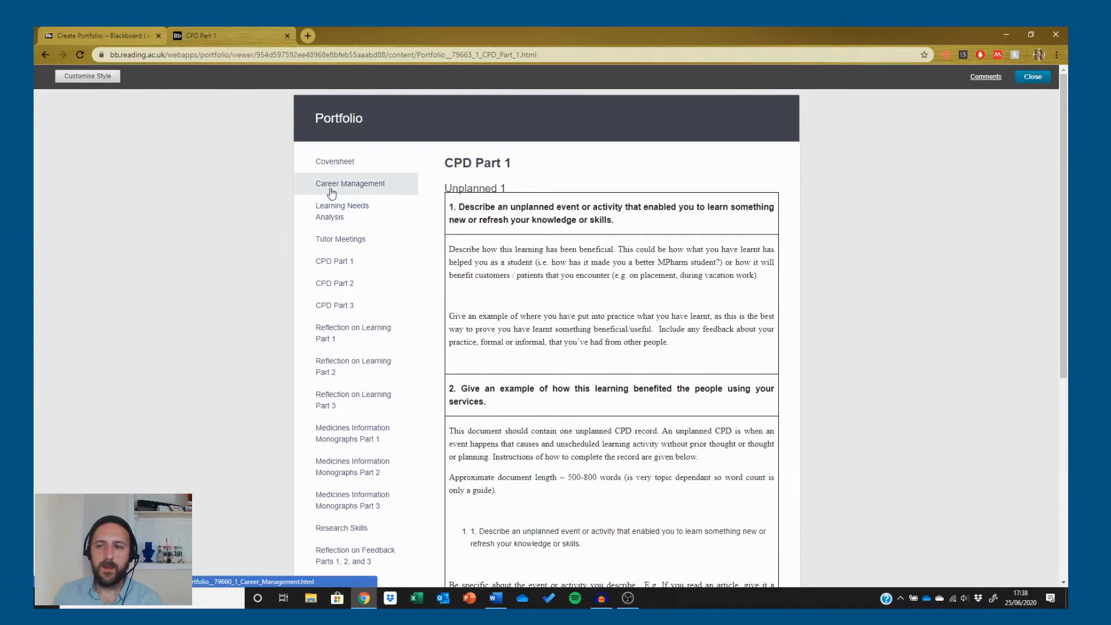
Step: Start customising the portfolio's style, try Layout 2, Layout 3 and Layout 4, and return to Layout 1
left_click(88, 76)
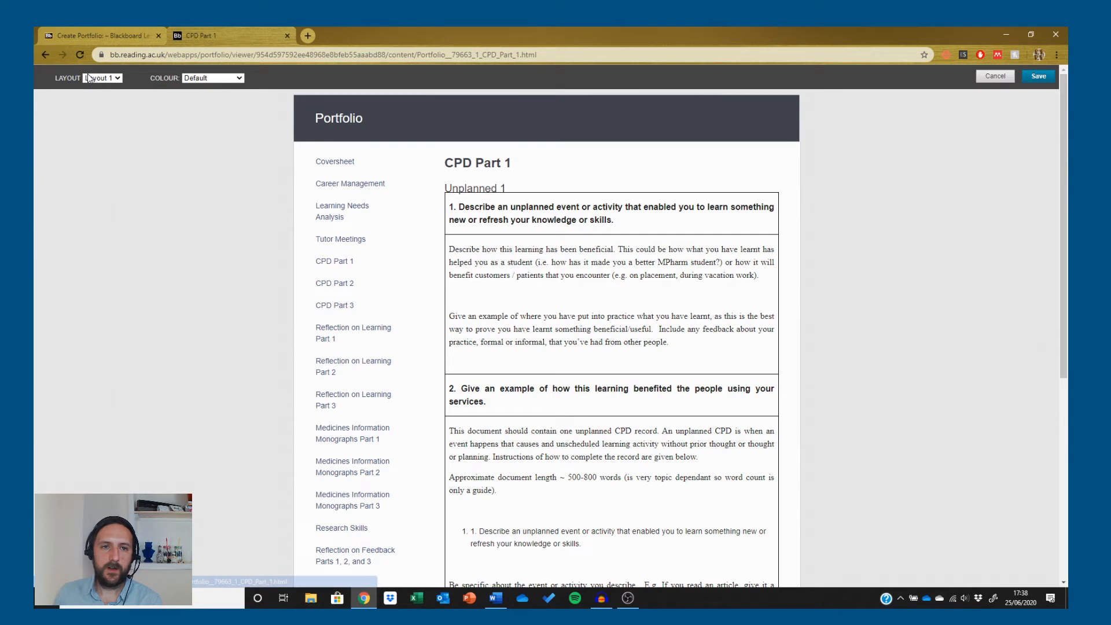
left_click(117, 79)
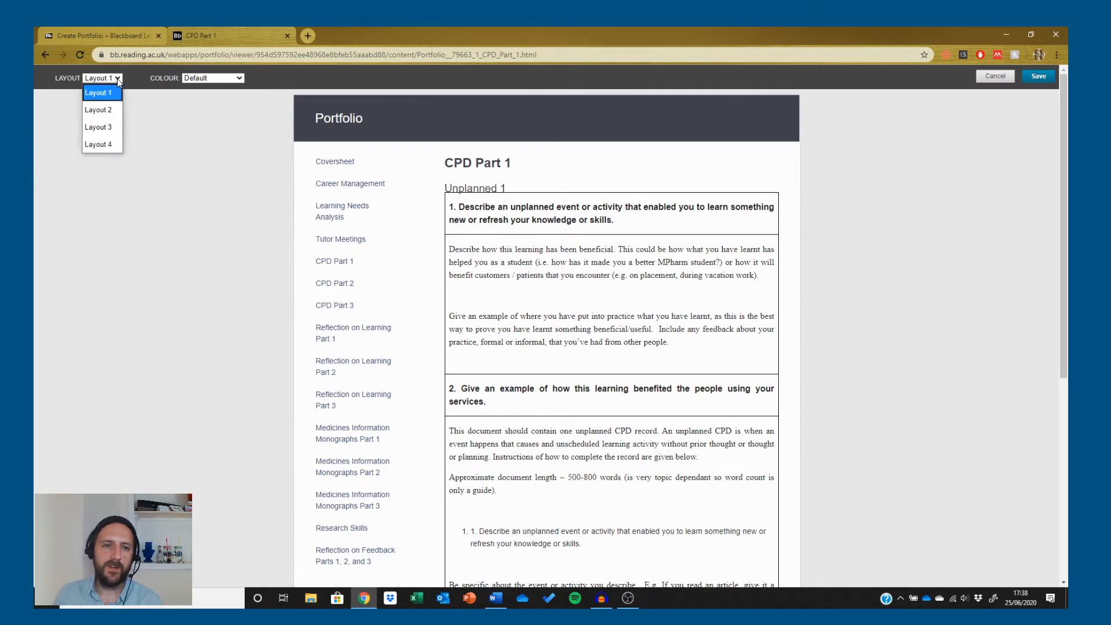
left_click(112, 110)
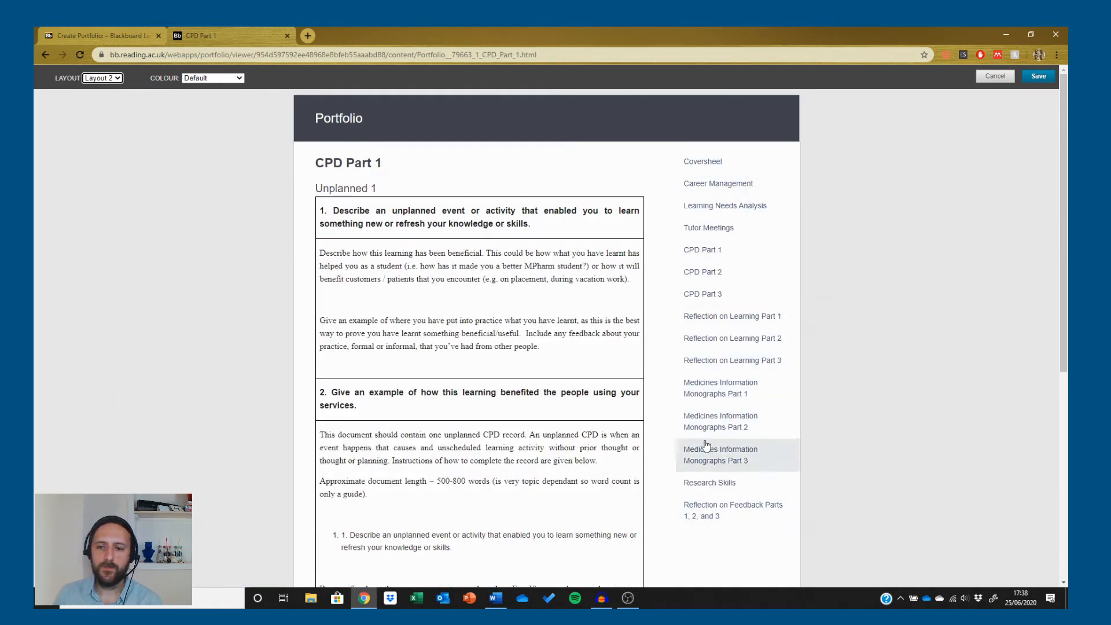
left_click(106, 79)
left_click(105, 131)
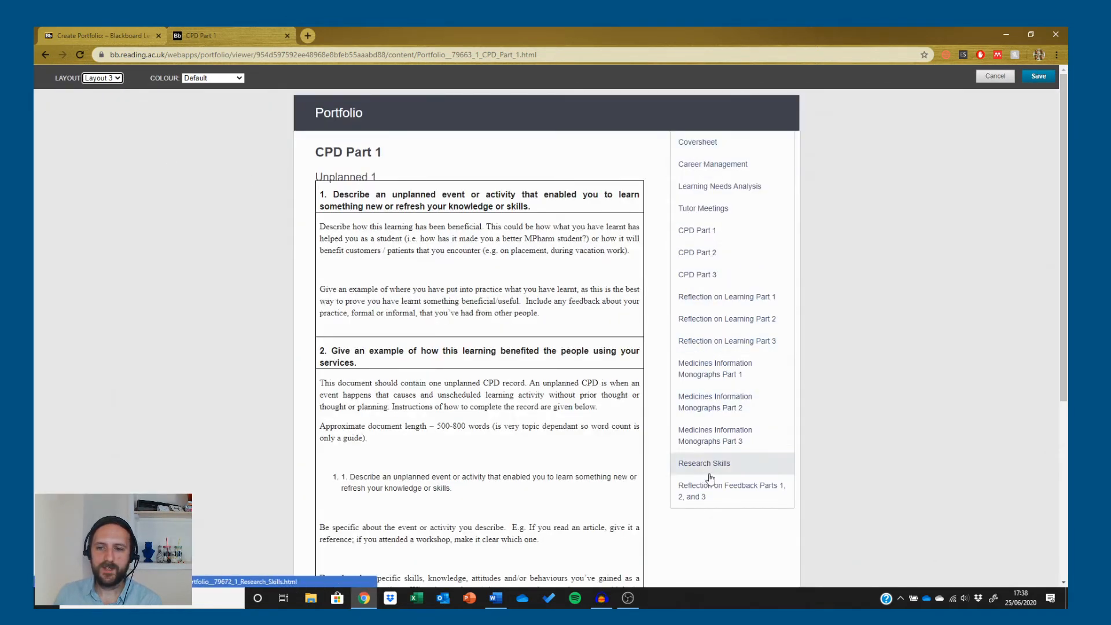
left_click(118, 81)
left_click(99, 142)
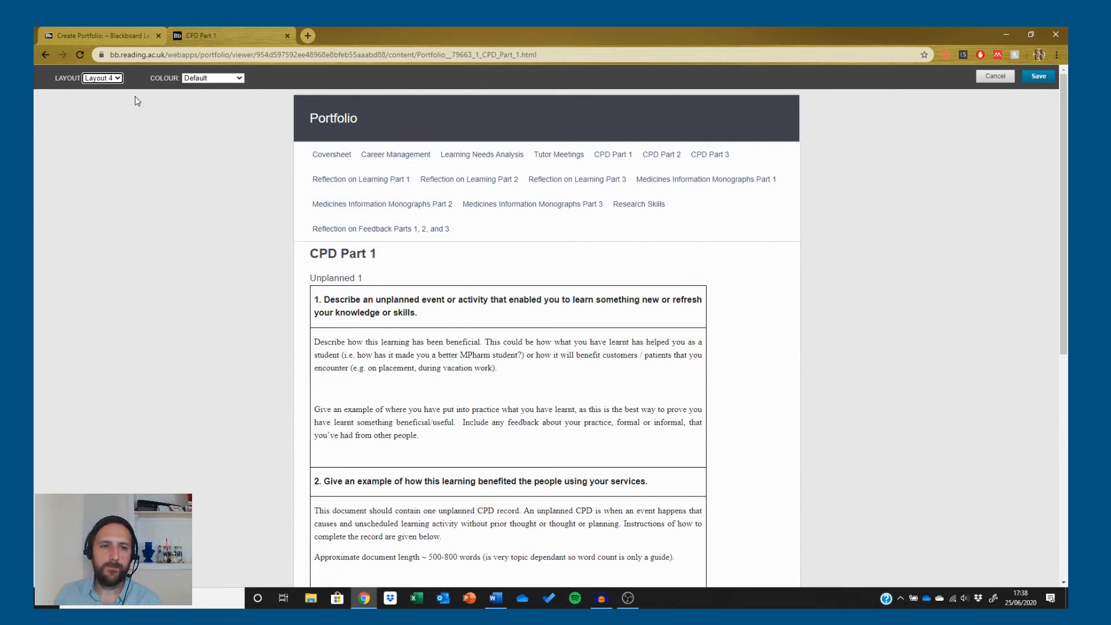
left_click(118, 78)
left_click(103, 91)
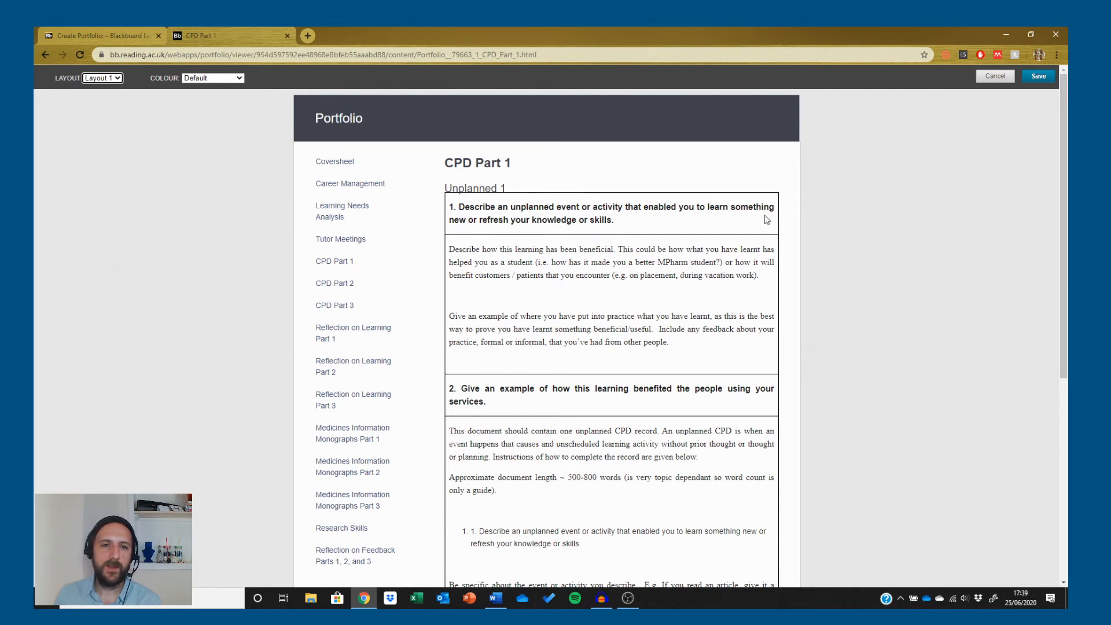
Step: Try the Steel and Citrus colour schemes on the previewed portfolio, and cancel the style customisation
left_click(240, 78)
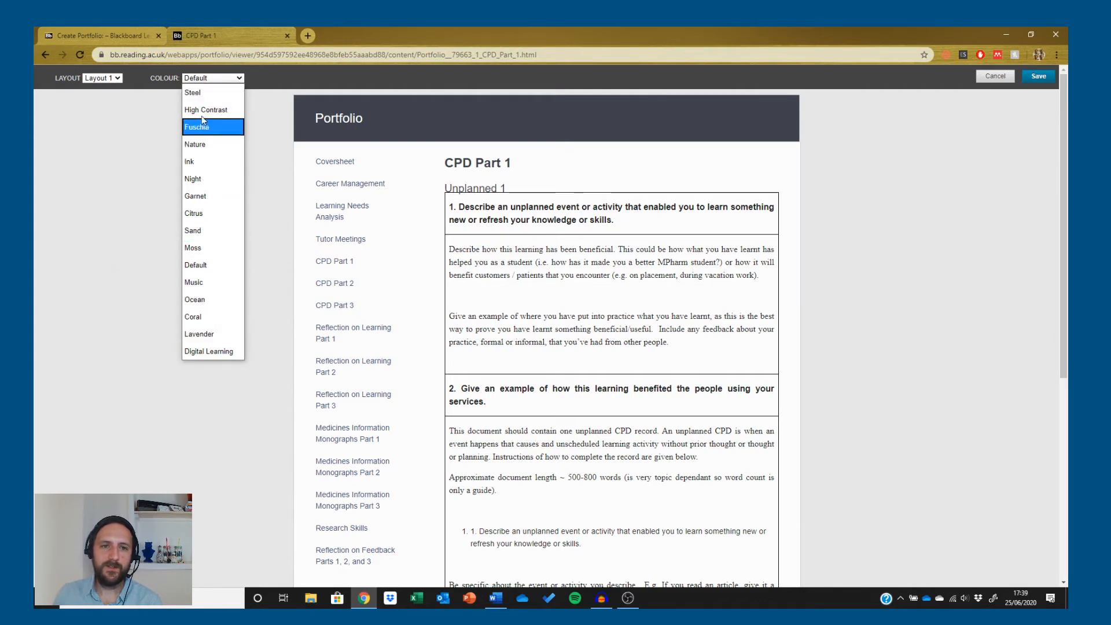
left_click(200, 93)
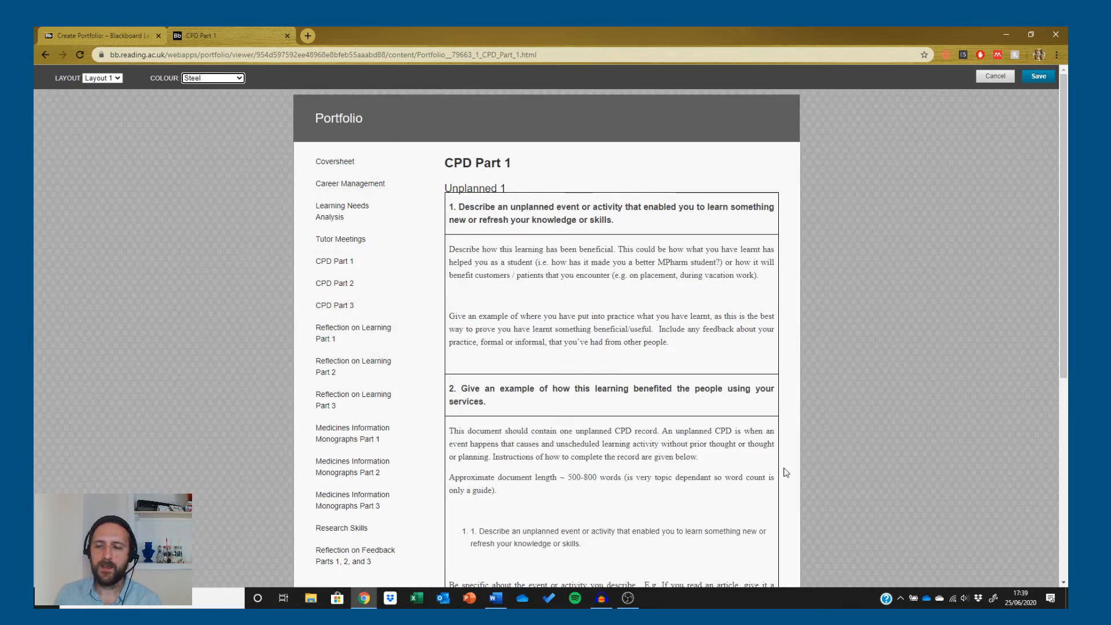
left_click(232, 81)
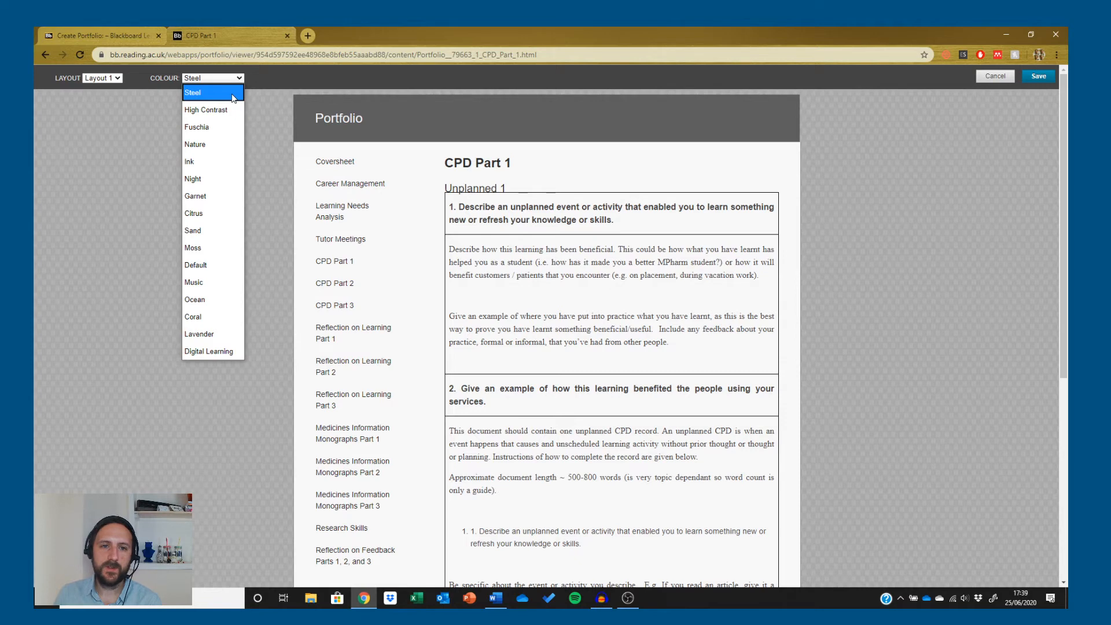
left_click(212, 213)
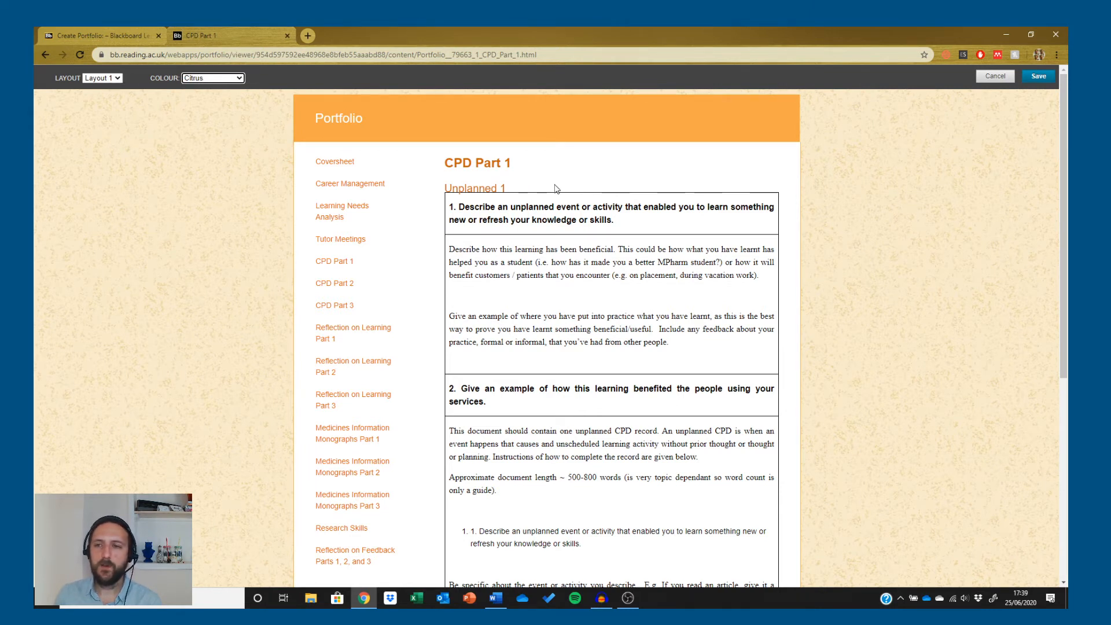
scroll(561, 258, "down", 1)
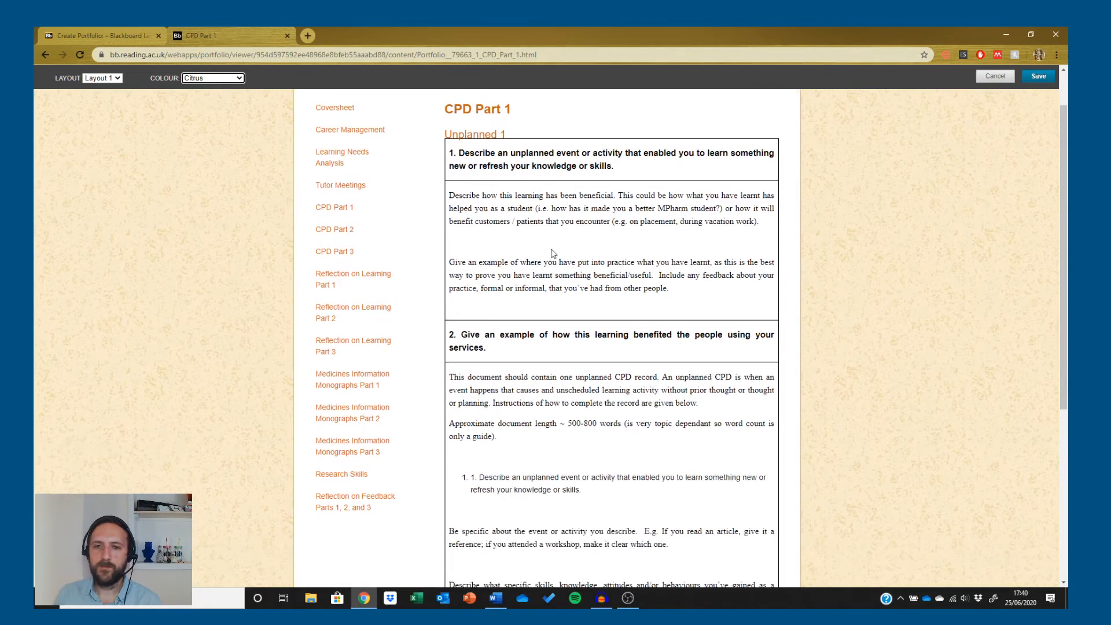
scroll(527, 305, "down", 5)
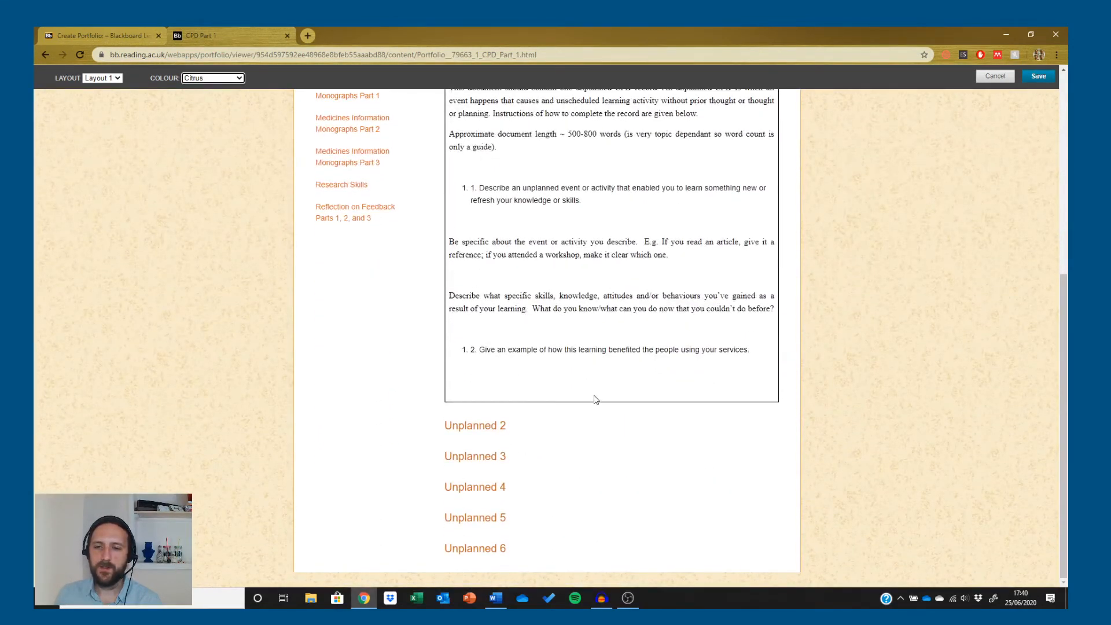
scroll(592, 399, "up", 6)
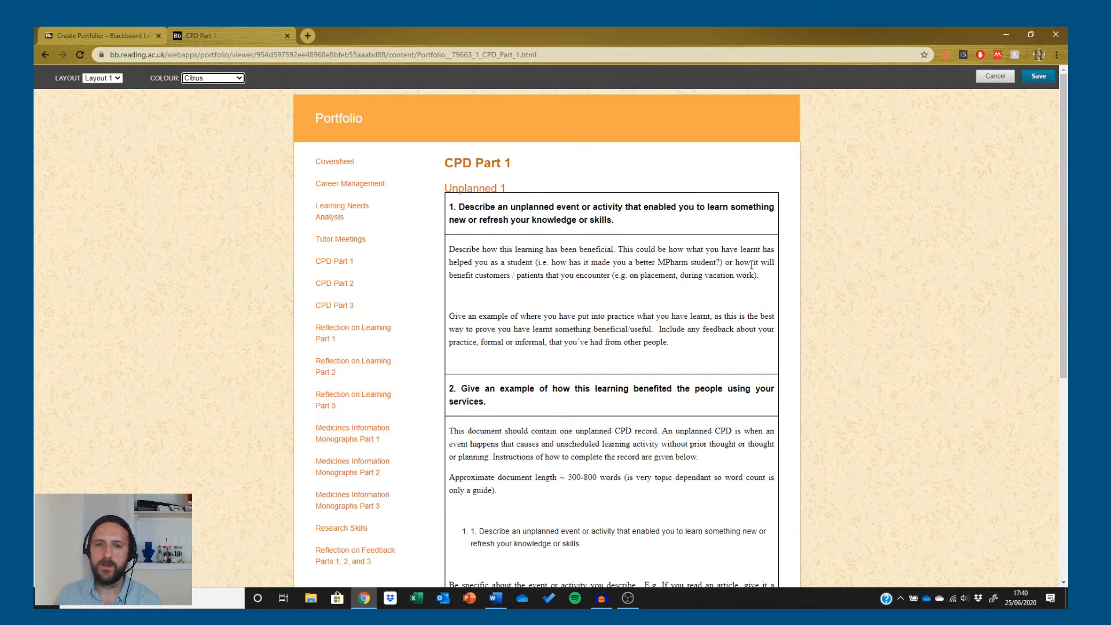
left_click(984, 77)
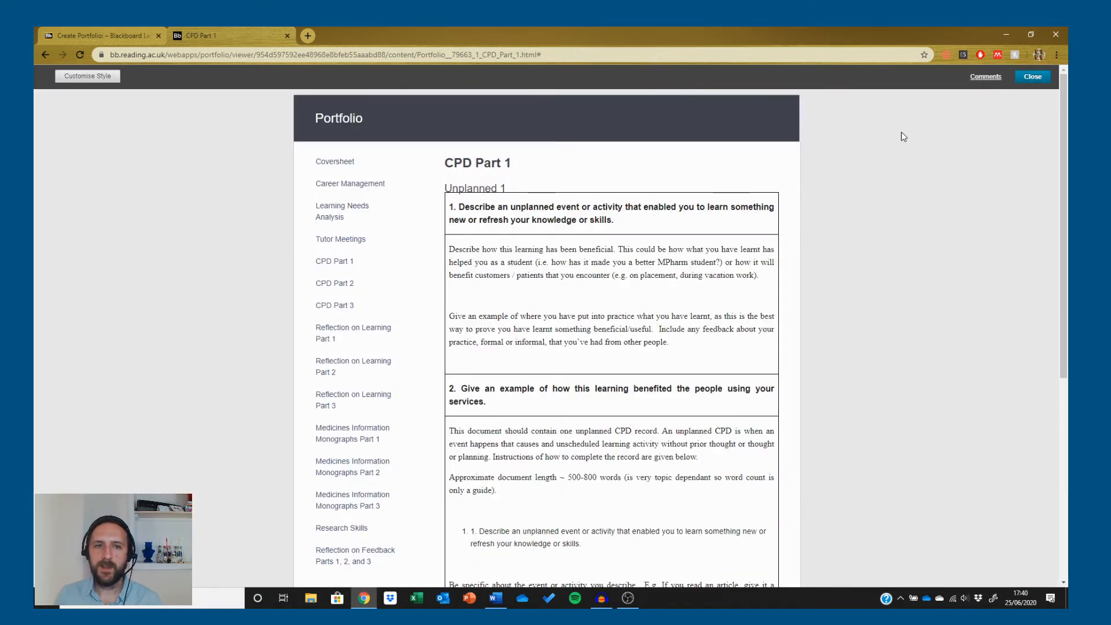
Step: Open the portfolio's comments, look over the form for adding a comment, and close it without submitting
left_click(986, 77)
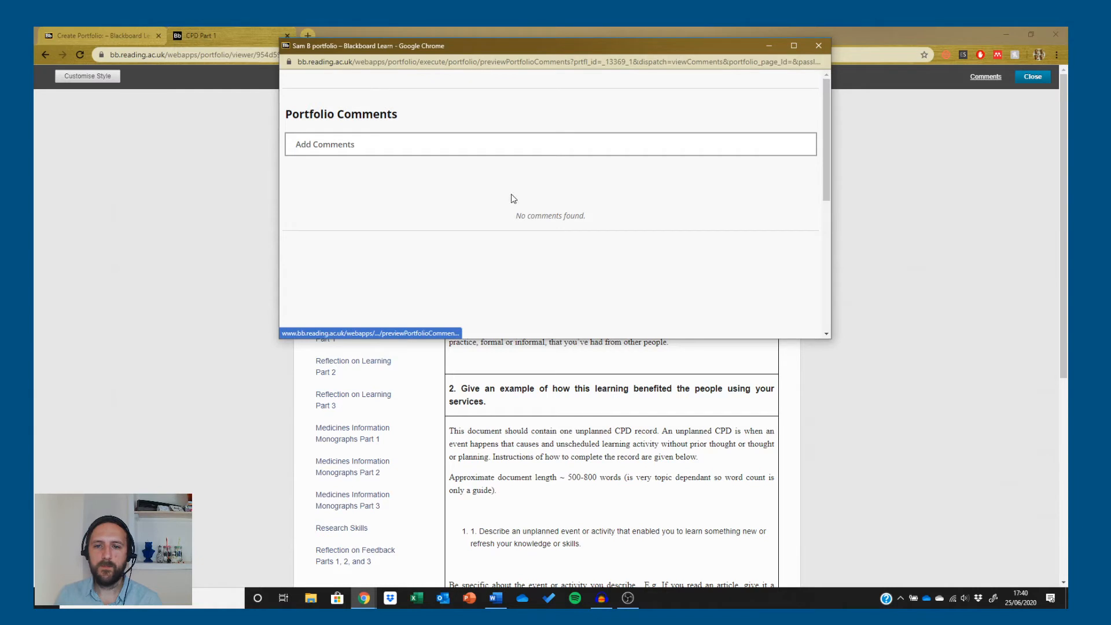
left_click(312, 144)
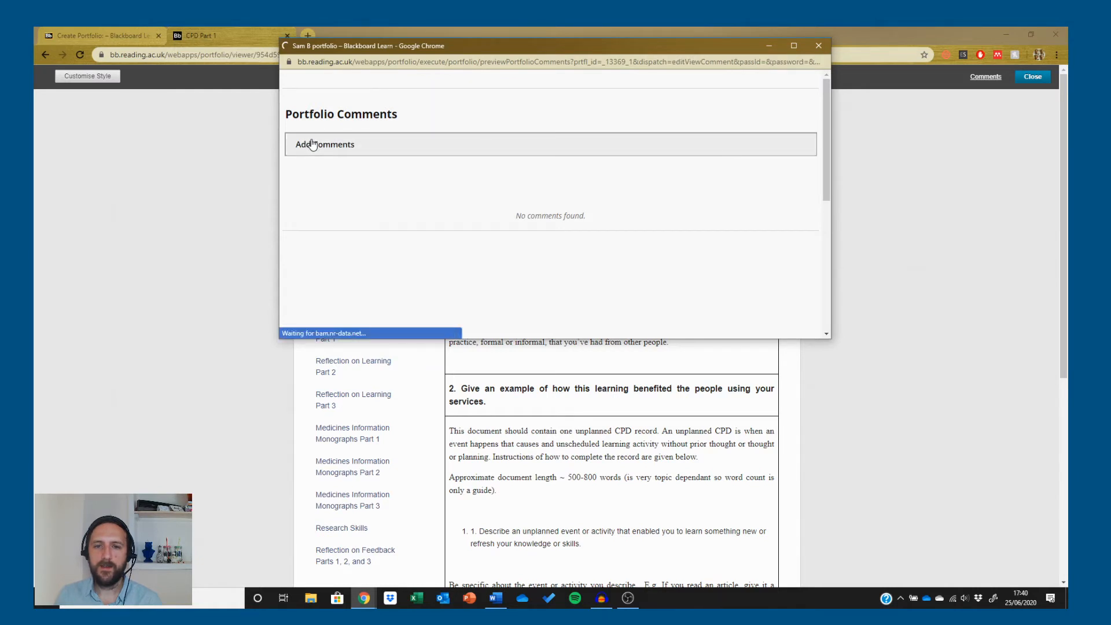
scroll(434, 240, "down", 2)
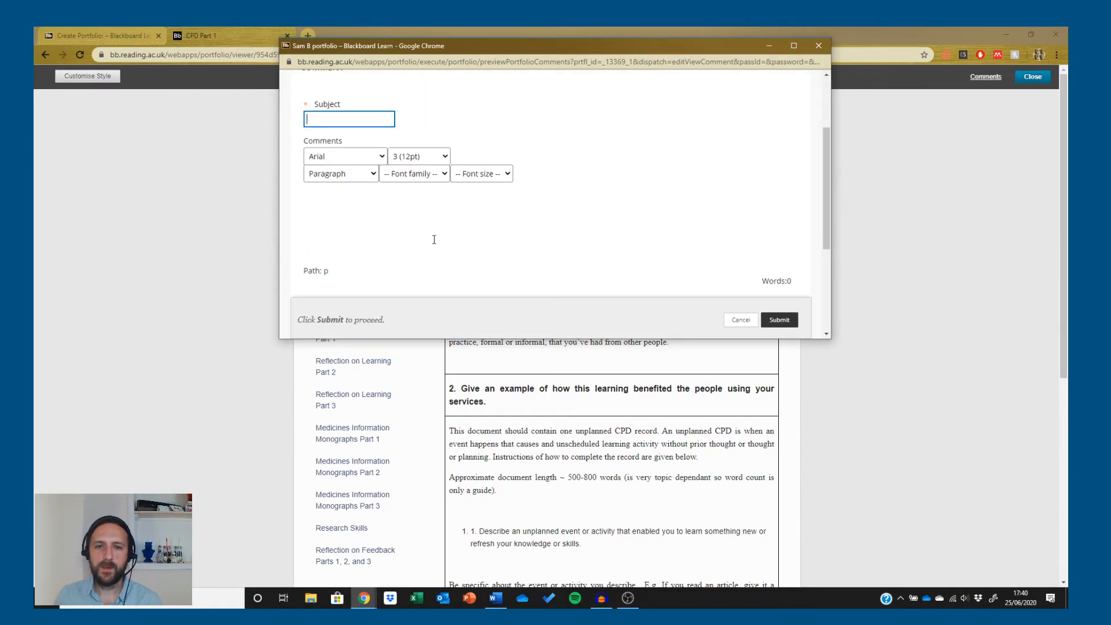
scroll(434, 239, "up", 2)
left_click(818, 46)
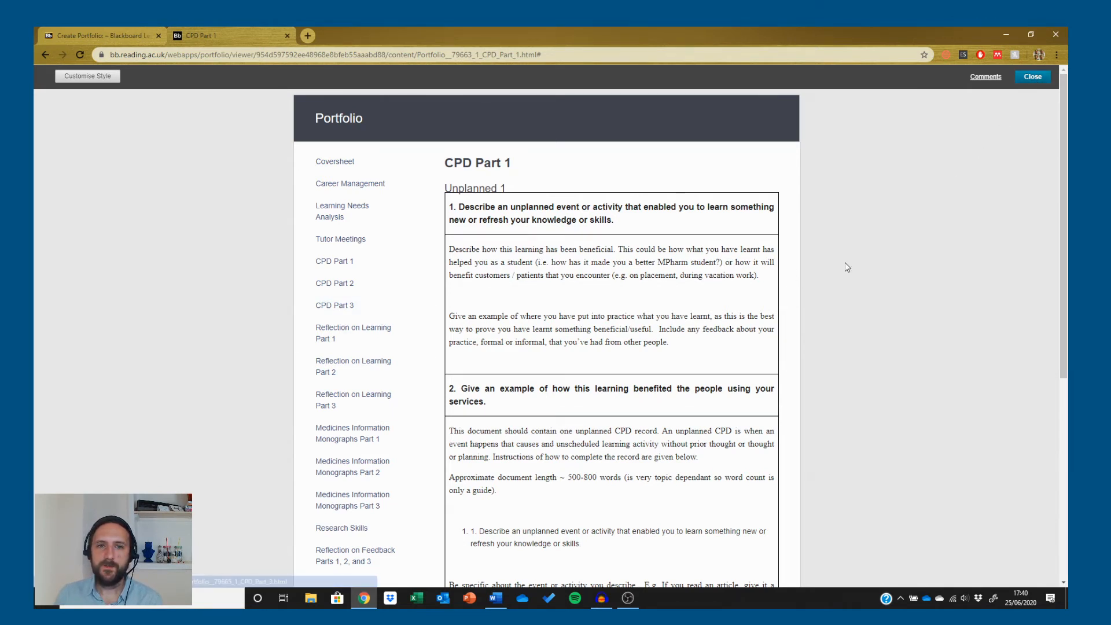
Step: Close the preview and look through the empty content areas of the Medicines Information Monographs Part 1 page in the editor
left_click(1026, 81)
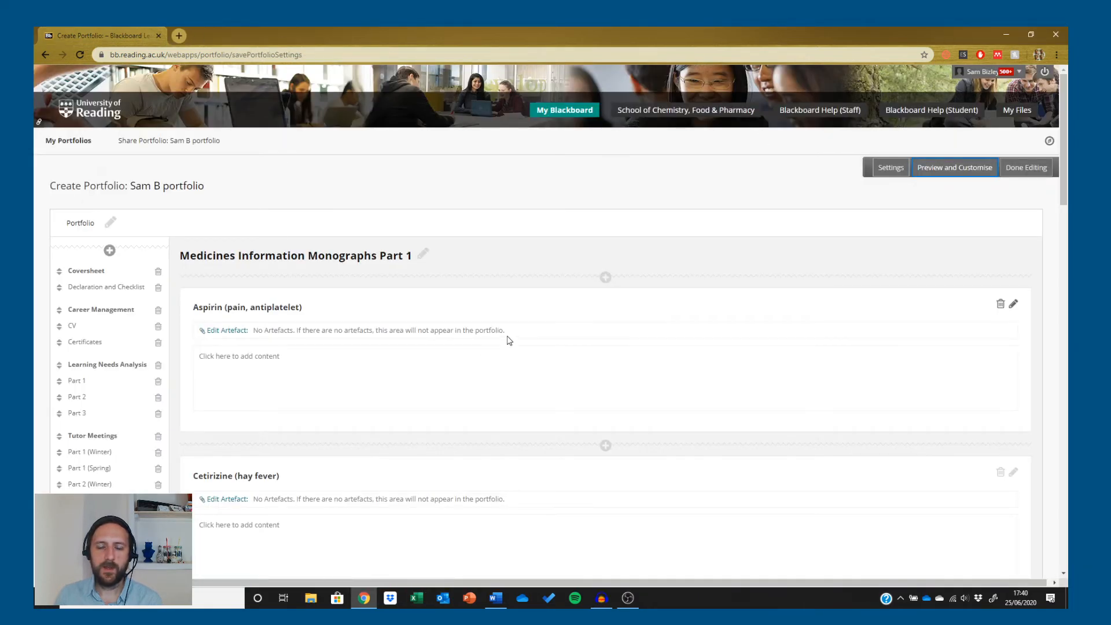
scroll(579, 321, "down", 3)
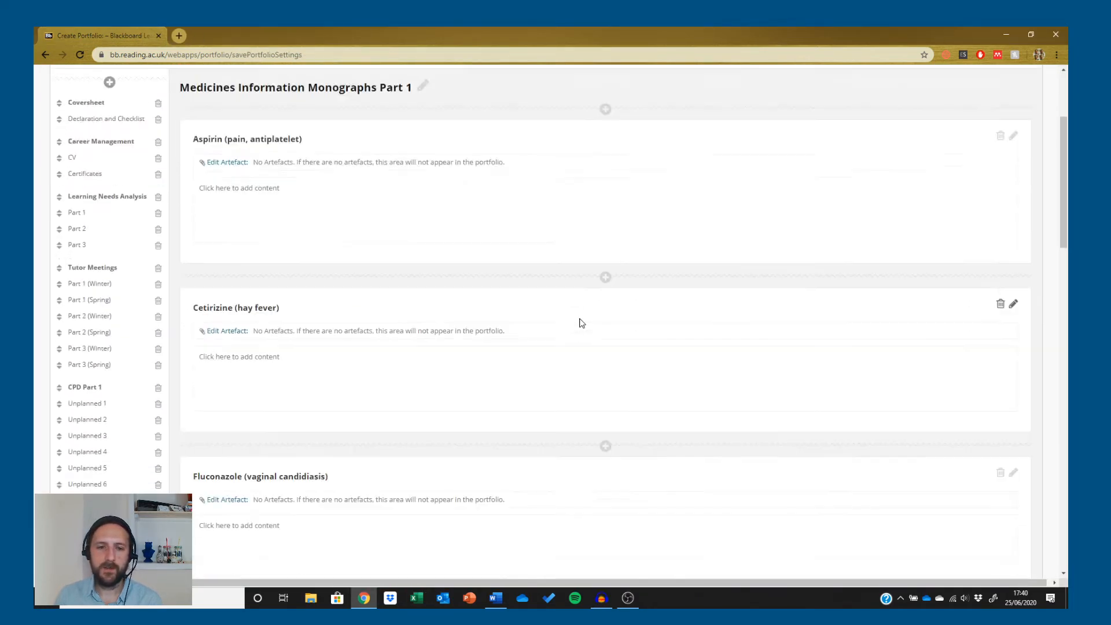
scroll(582, 323, "up", 3)
scroll(582, 323, "down", 1)
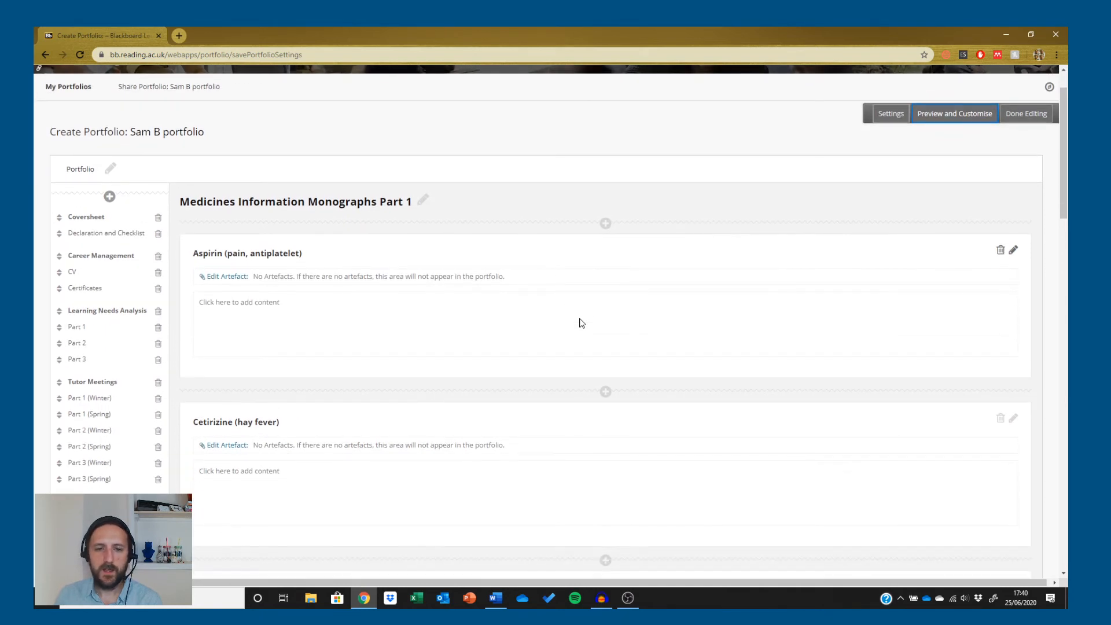
scroll(581, 323, "down", 2)
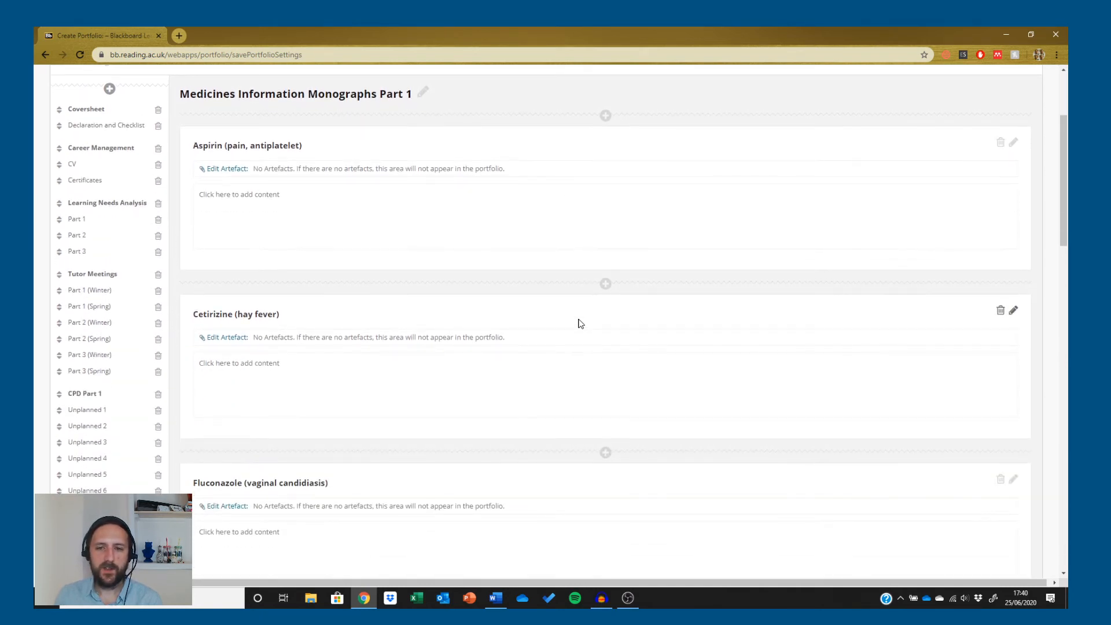
scroll(581, 323, "up", 3)
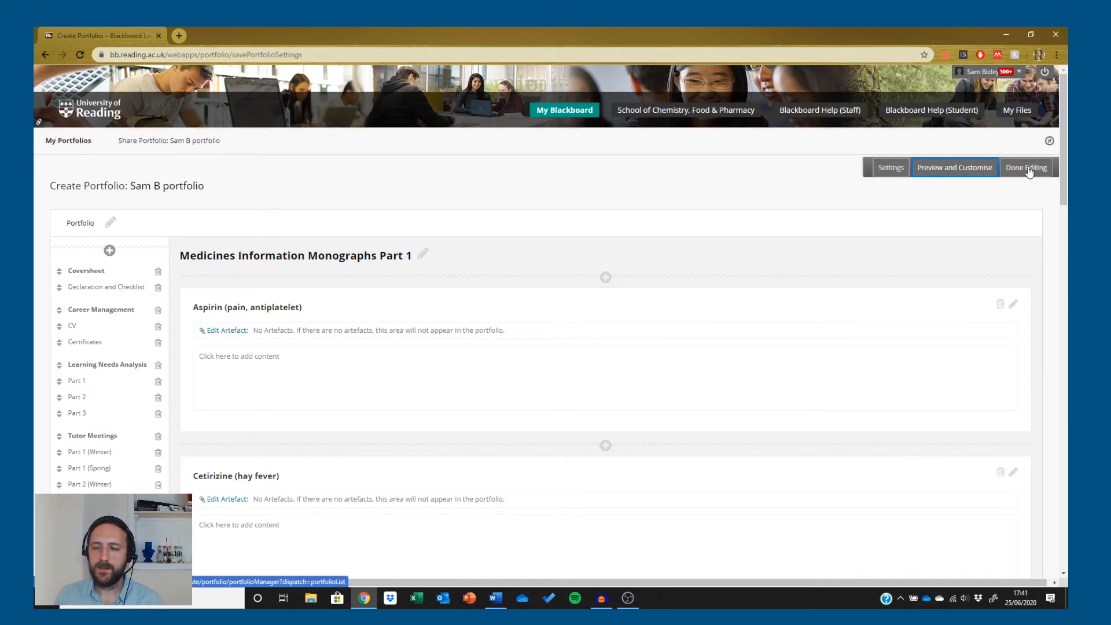
scroll(350, 355, "down", 2)
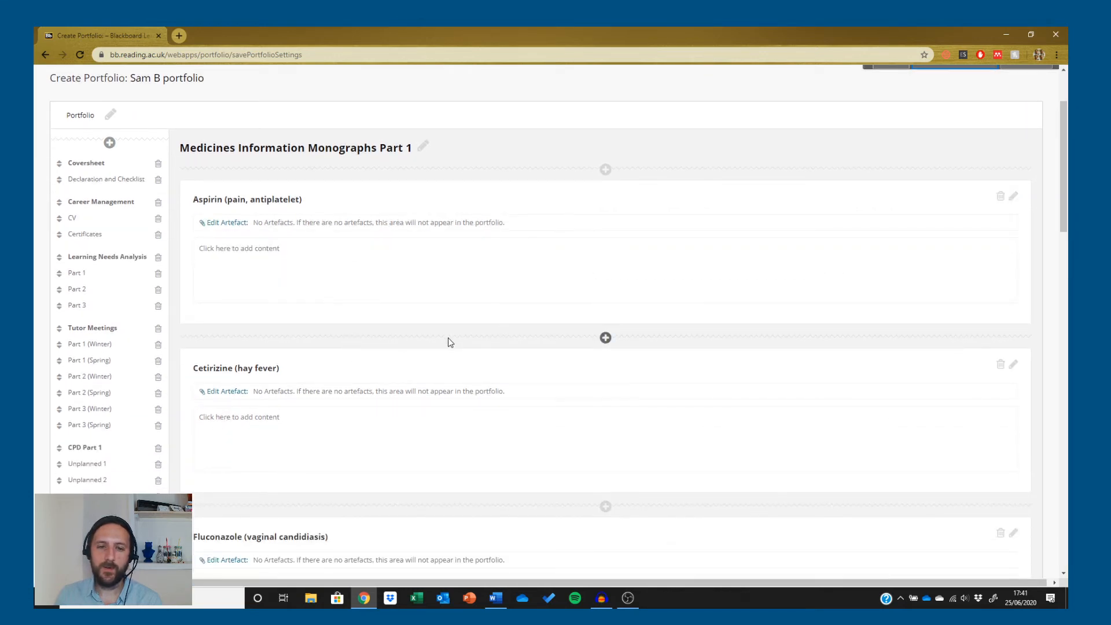
scroll(384, 322, "down", 4)
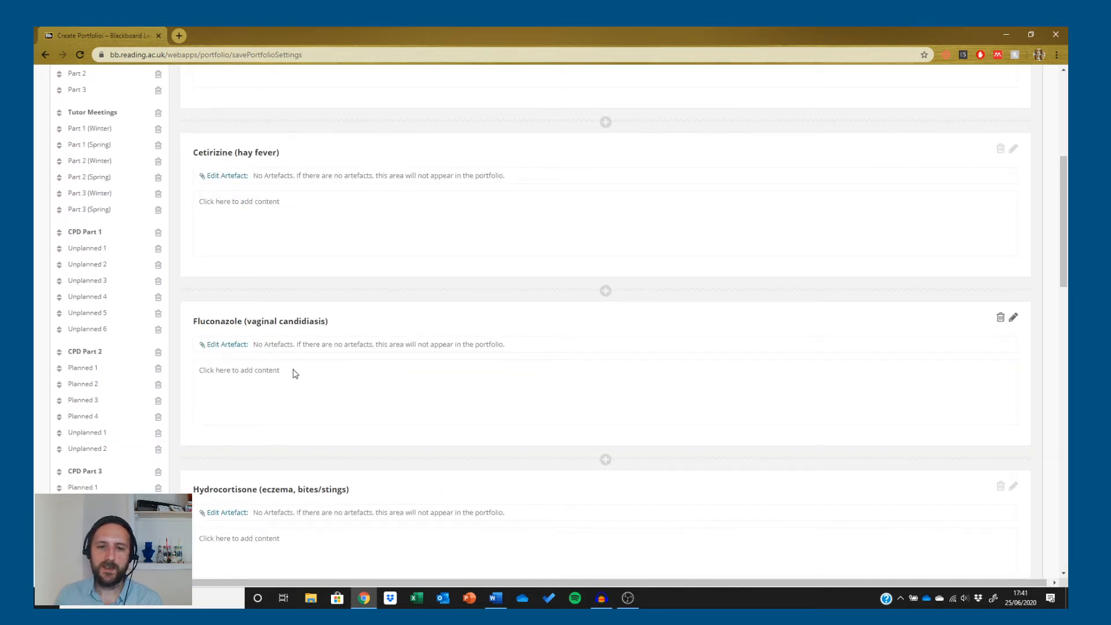
double_click(255, 372)
scroll(320, 374, "up", 6)
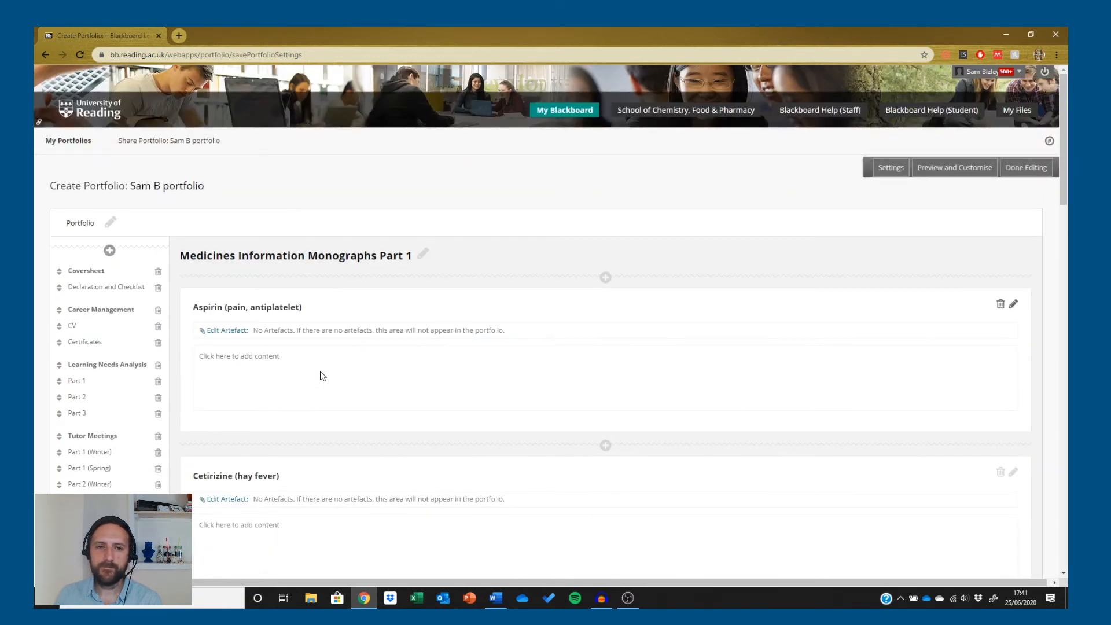
scroll(323, 376, "down", 6)
left_click(227, 264)
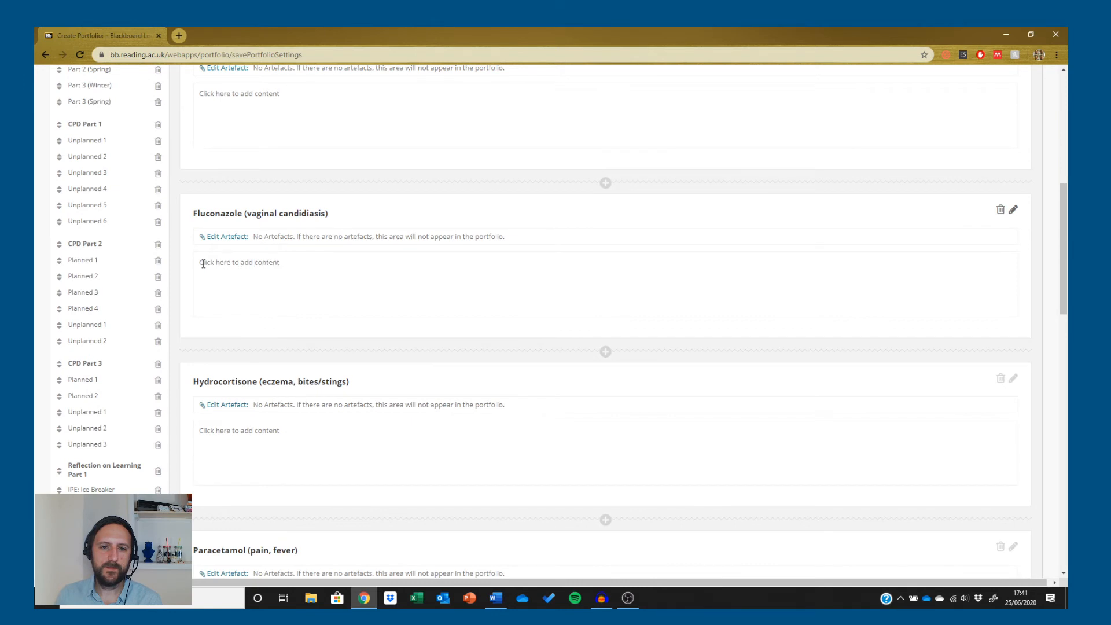
scroll(237, 265, "up", 5)
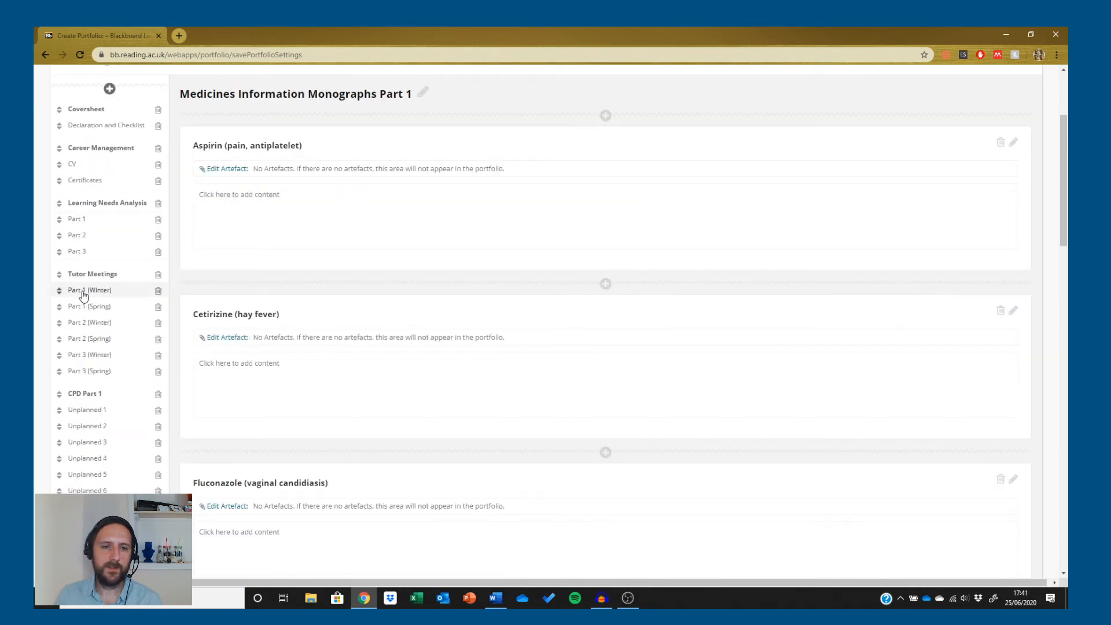
Step: Open the Unplanned 1 section of CPD Part 1 for editing, review its content and cancel without changes
left_click(85, 412)
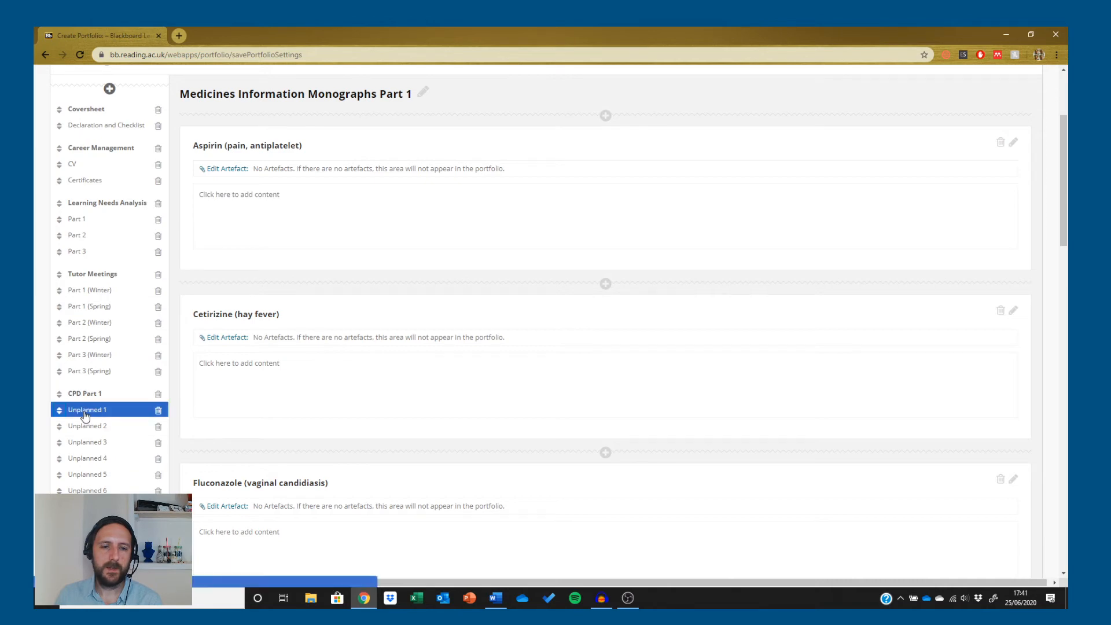
scroll(379, 335, "down", 3)
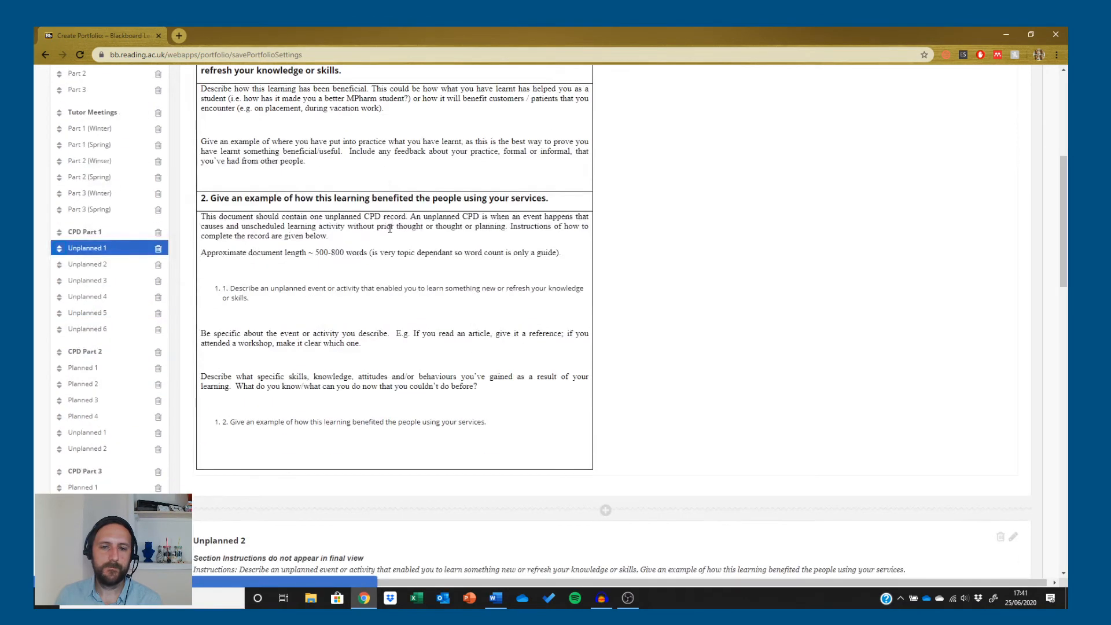
scroll(390, 228, "up", 5)
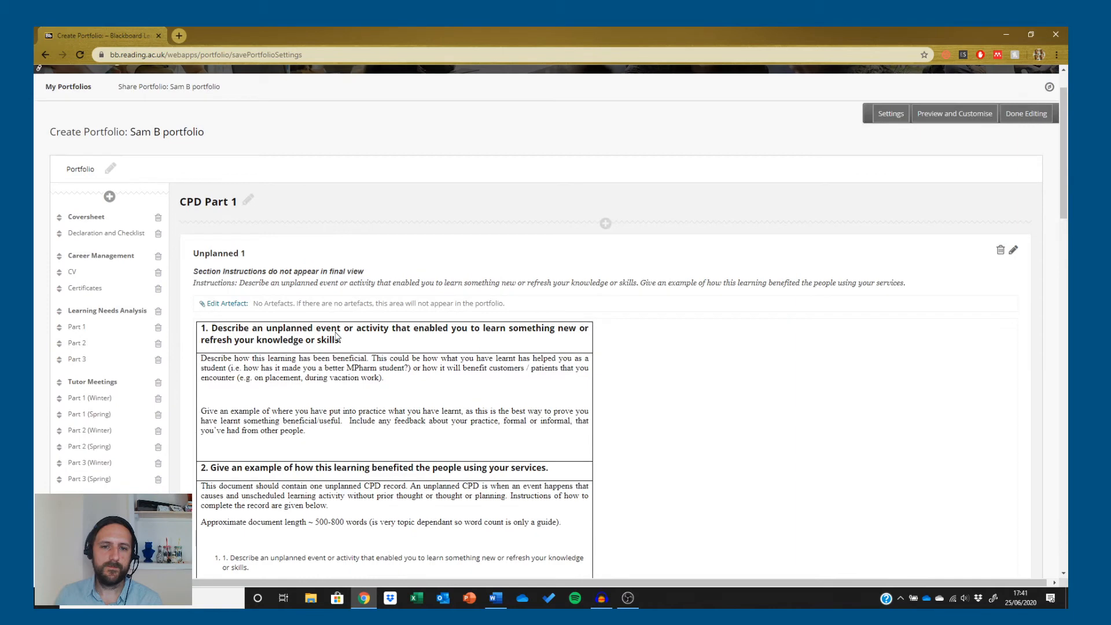
left_click(335, 359)
scroll(440, 334, "down", 5)
scroll(437, 317, "up", 3)
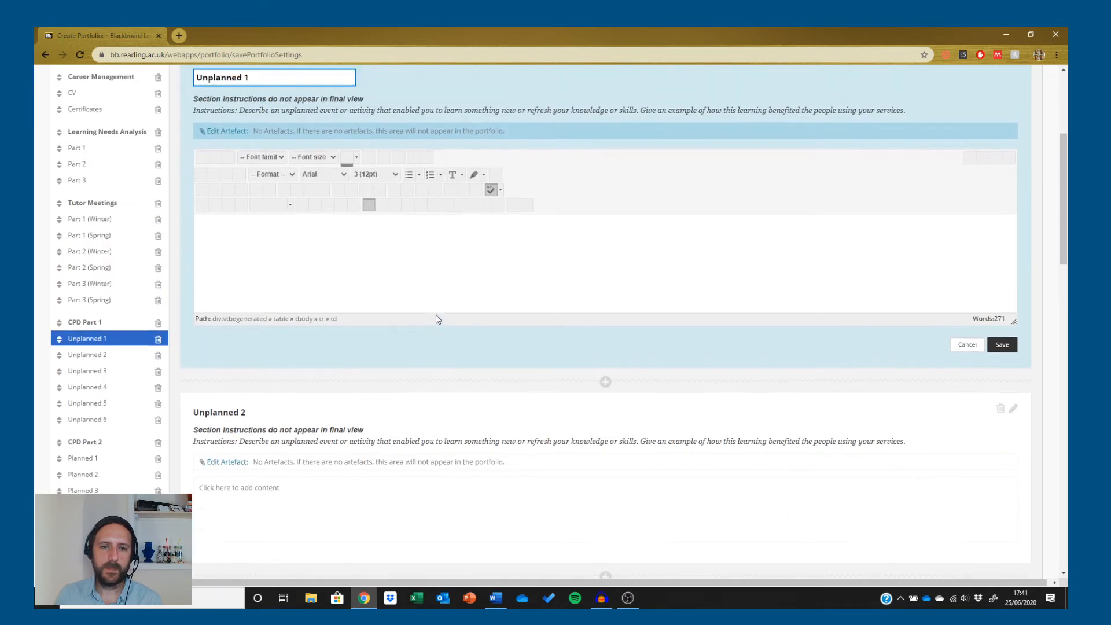
scroll(492, 359, "up", 1)
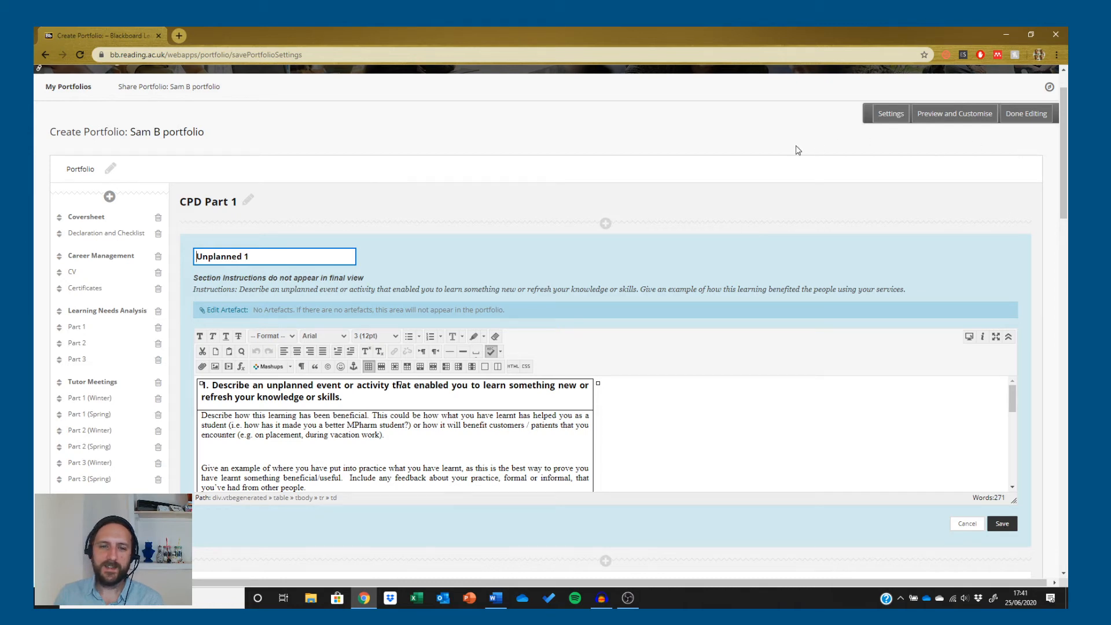
left_click(966, 524)
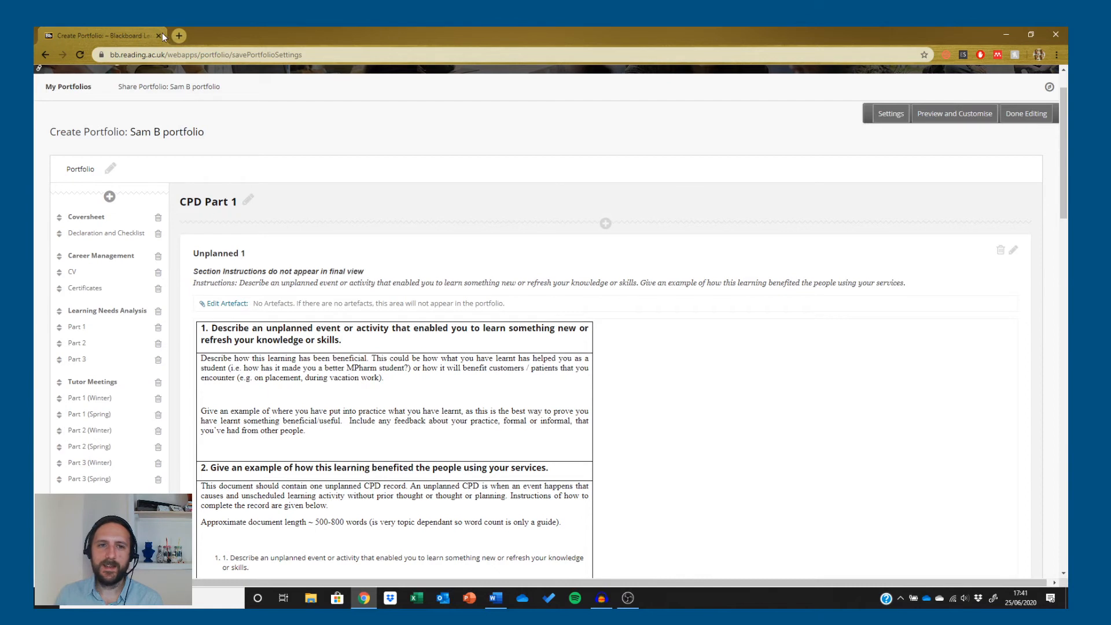
Step: Finish editing the portfolio and locate it in the My Portfolios list
left_click(1025, 114)
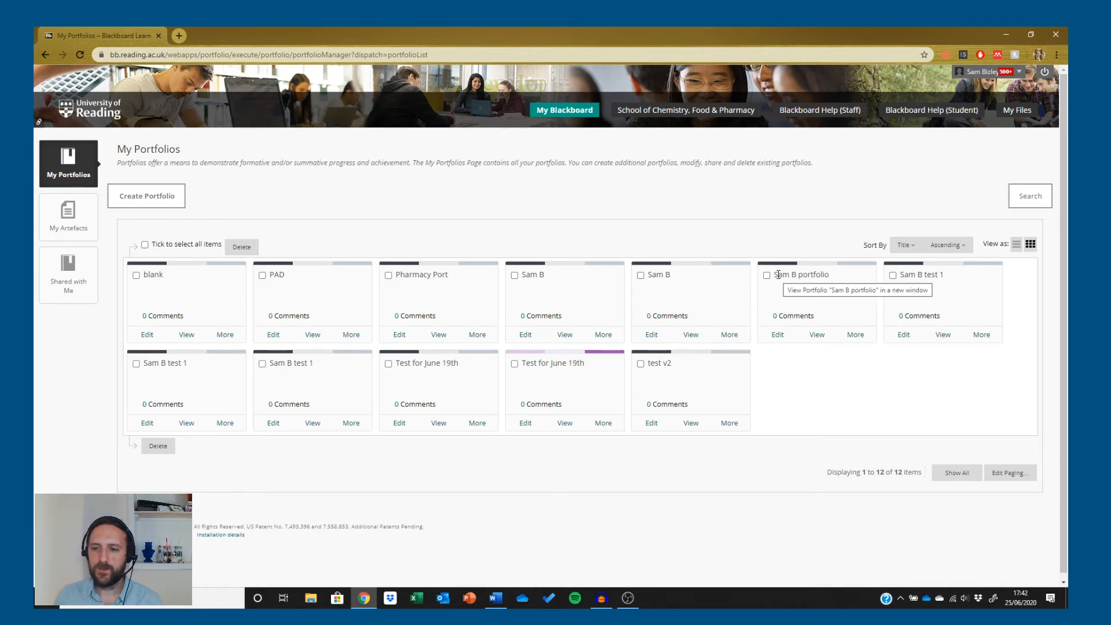
left_click_drag(774, 276, 818, 275)
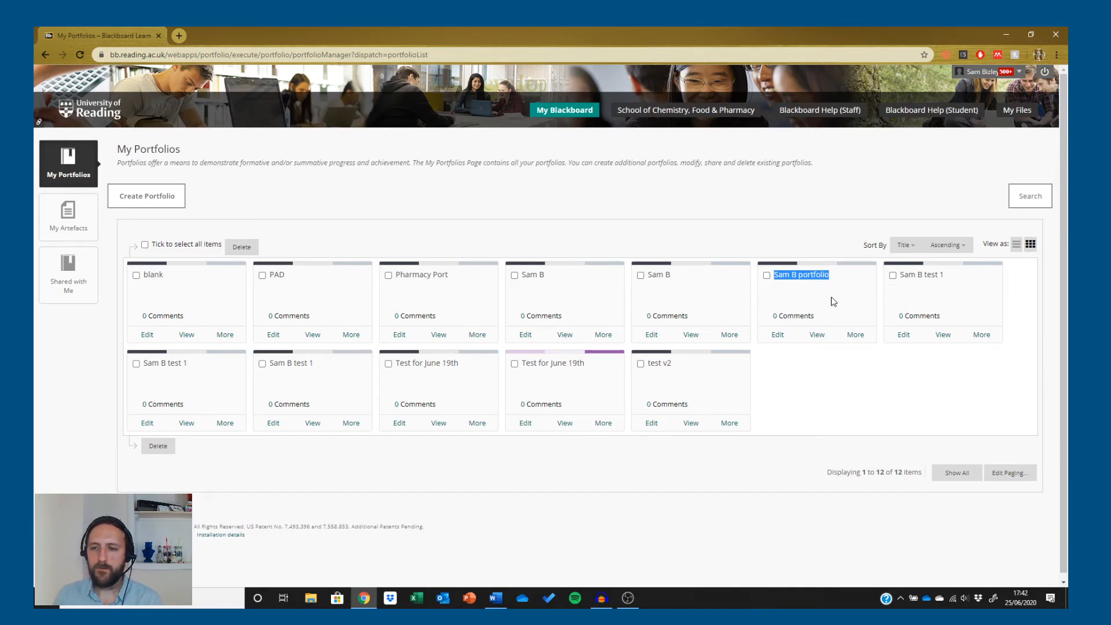
left_click(822, 395)
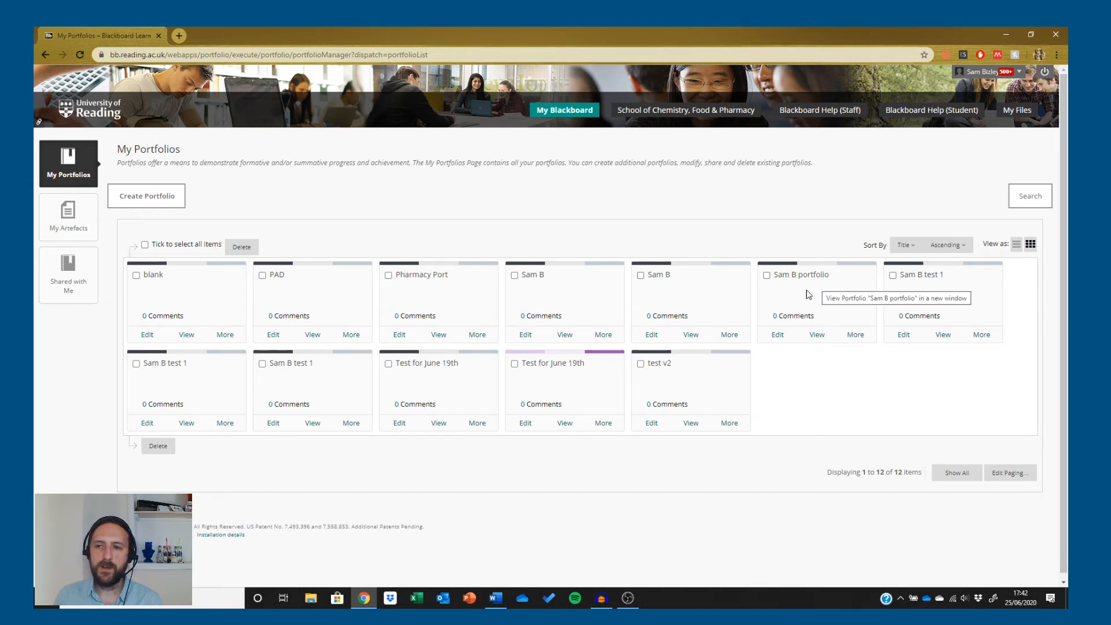
Step: From the My Blackboard home page, go to the Portfolios tool and open the newly created portfolio for editing
left_click(559, 117)
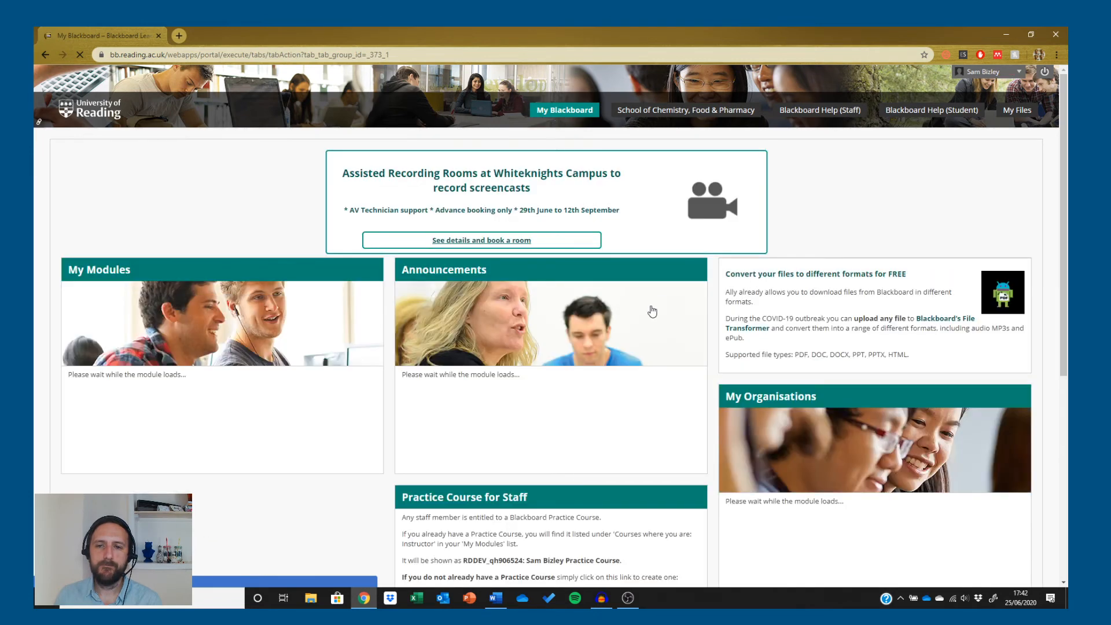
left_click(1020, 74)
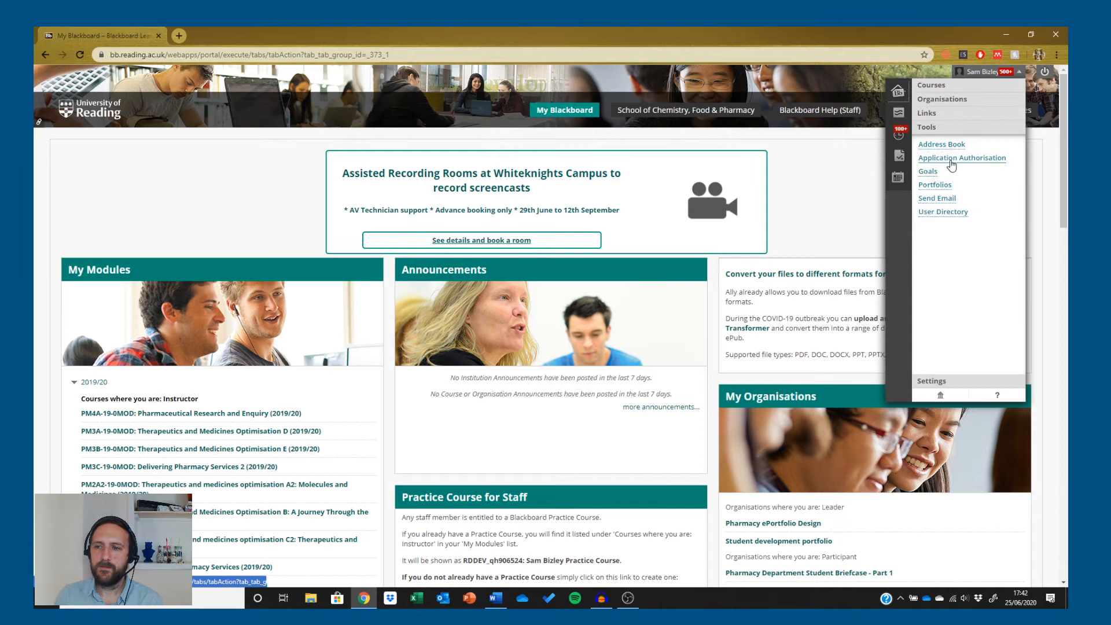
left_click(935, 184)
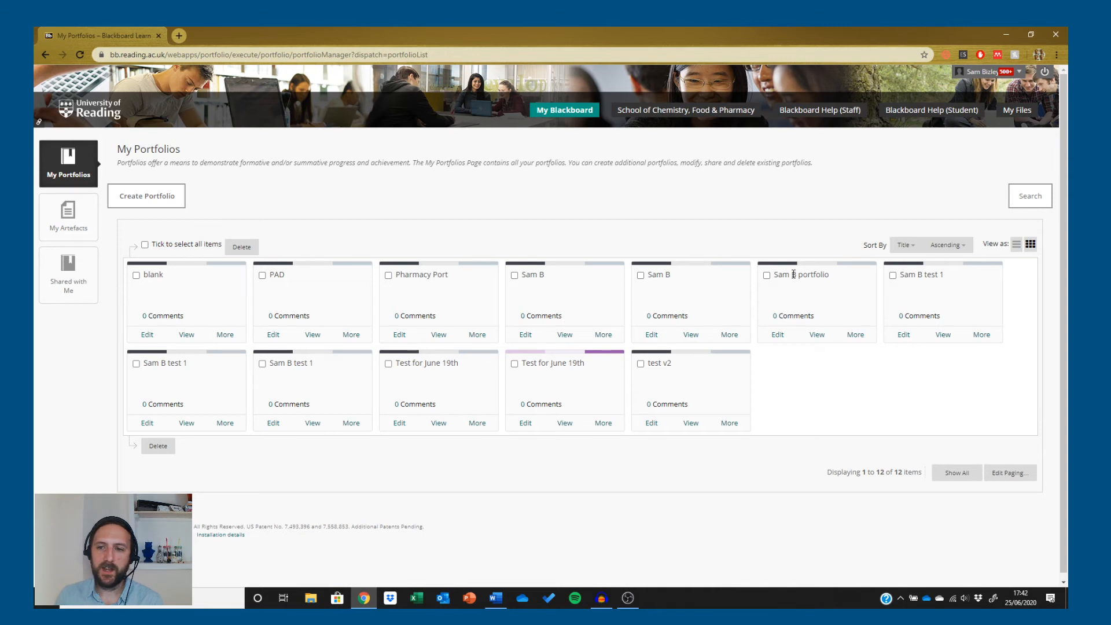
left_click(779, 336)
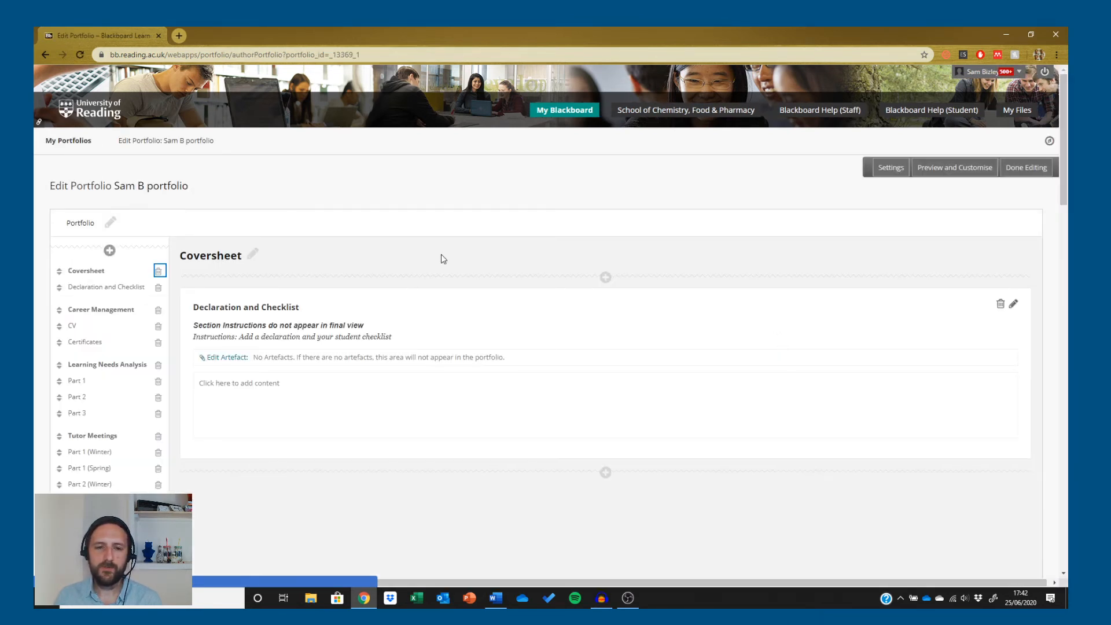
Step: Finish editing the portfolio and return to the My Portfolios list
scroll(744, 291, "down", 3)
scroll(744, 291, "up", 3)
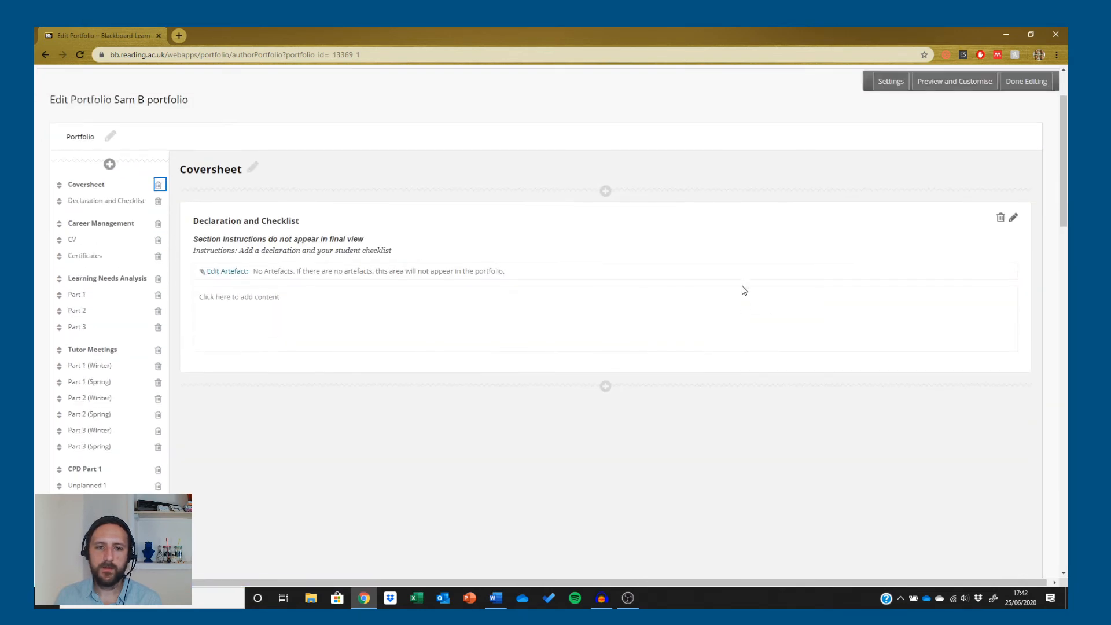
left_click(1026, 172)
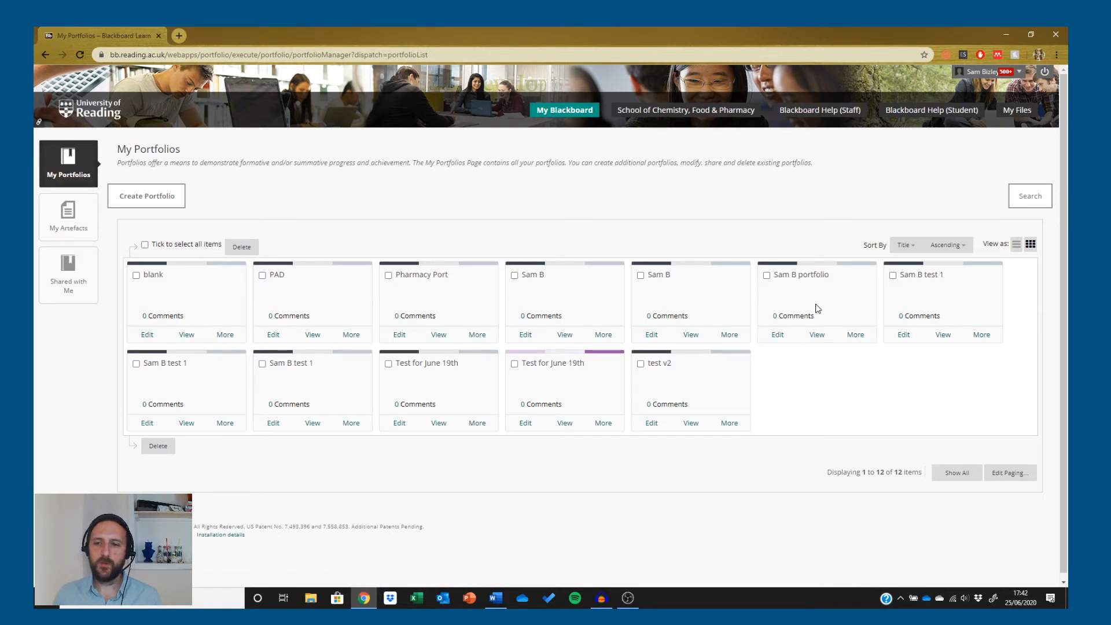
Step: View the finished portfolio from the list, check its CPD Part 1 page and close the view
left_click(816, 335)
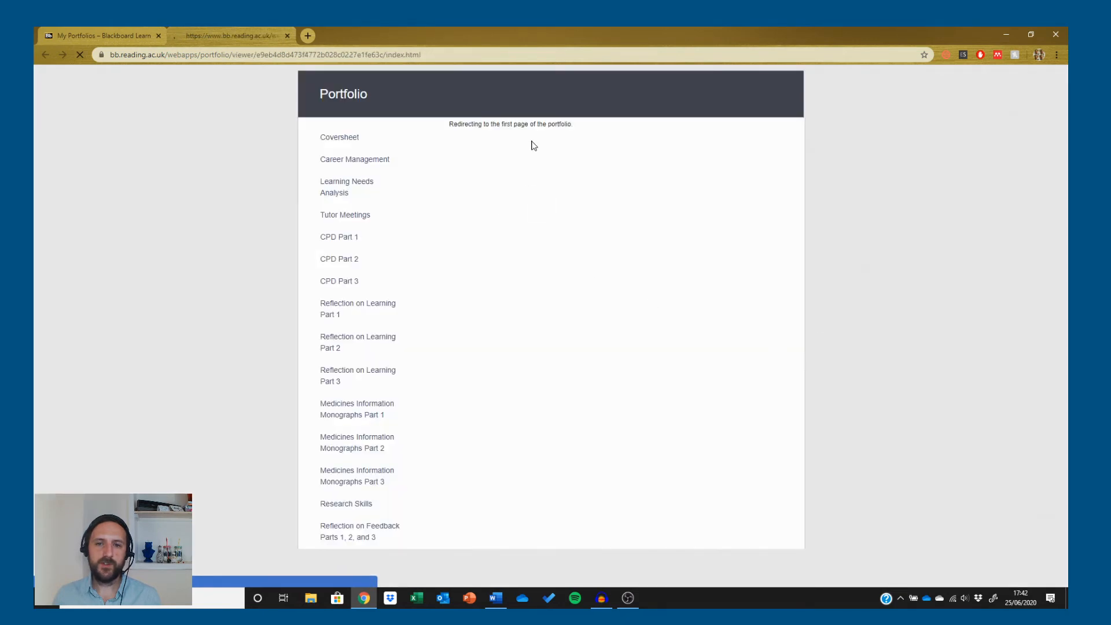
left_click(342, 237)
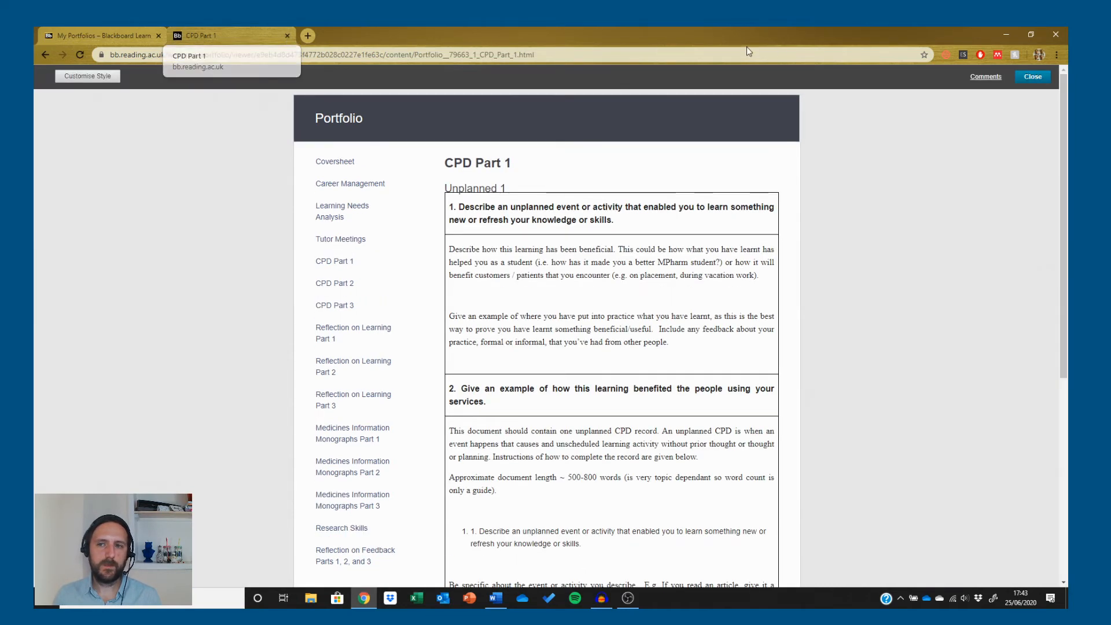
left_click(1048, 81)
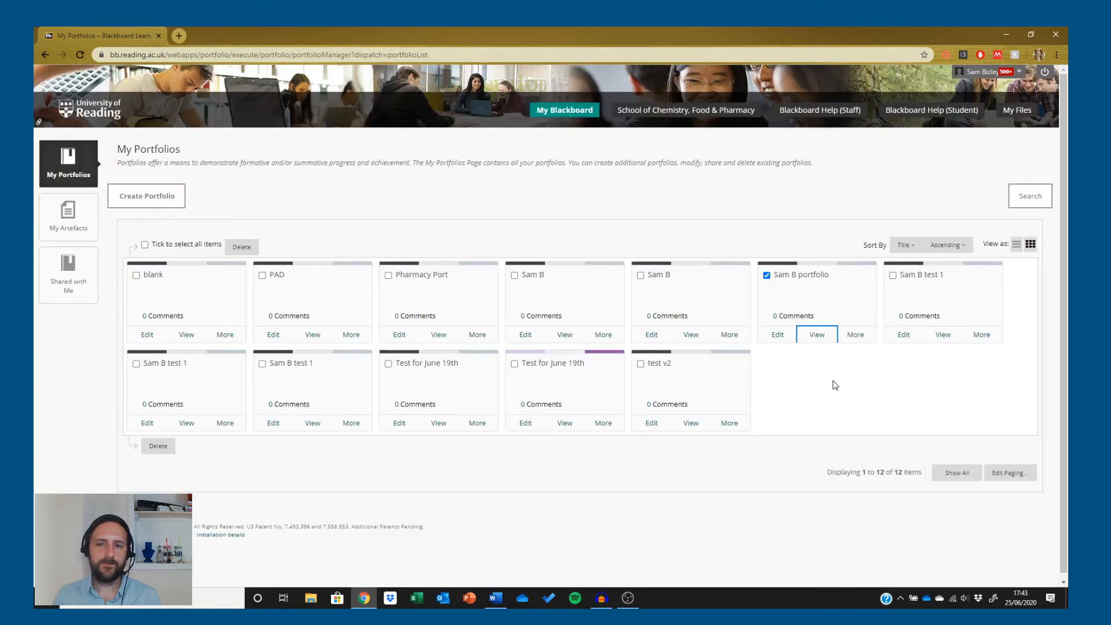
Step: Download the newly created portfolio as a zip package and open the downloaded archive
left_click(862, 336)
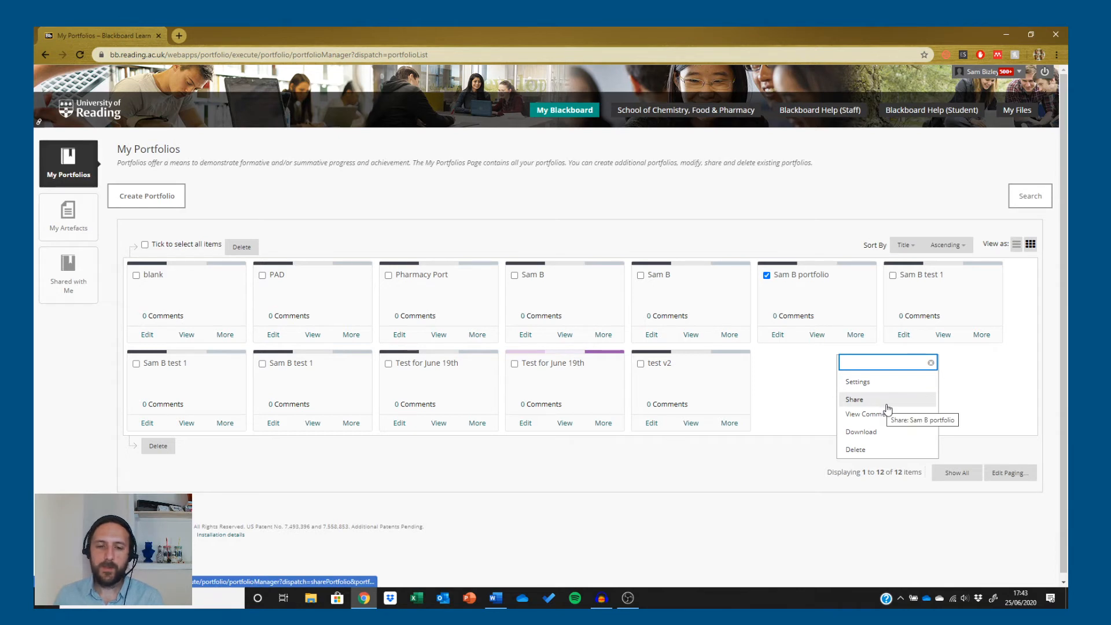
left_click(862, 433)
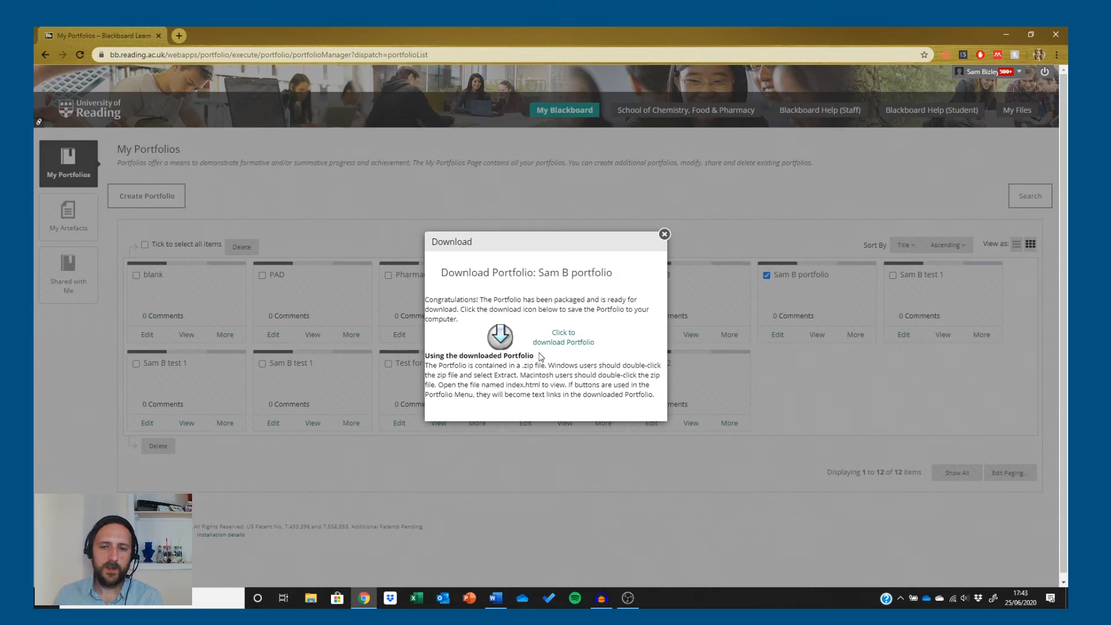
left_click(562, 340)
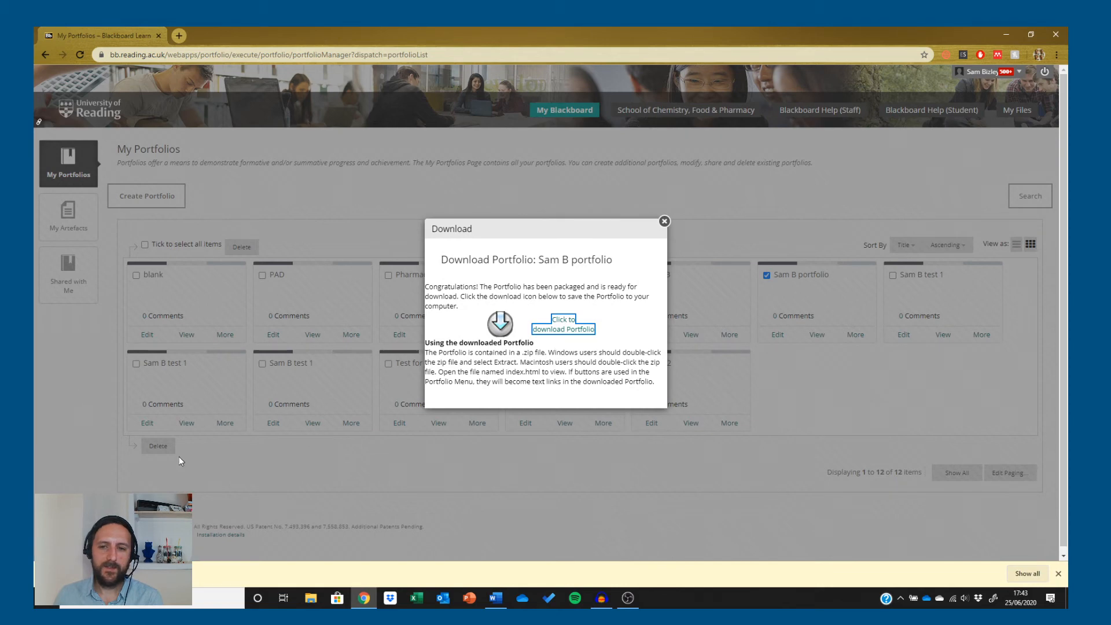
left_click(87, 573)
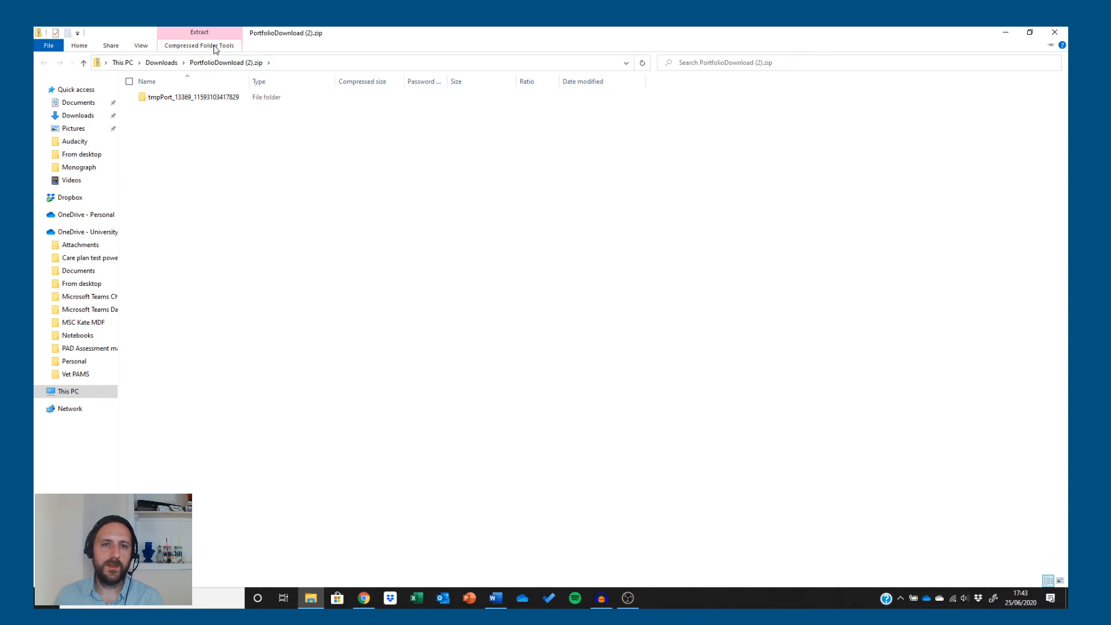
Step: Try to extract all files from the PortfolioDownload (2).zip archive
left_click(215, 48)
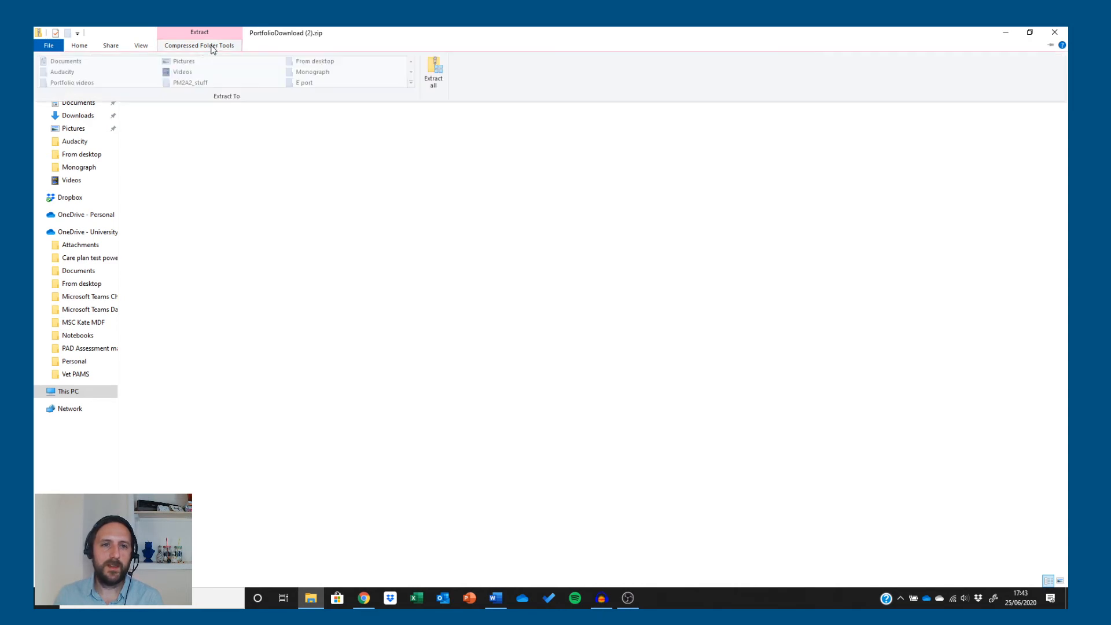
left_click(433, 77)
left_click(664, 421)
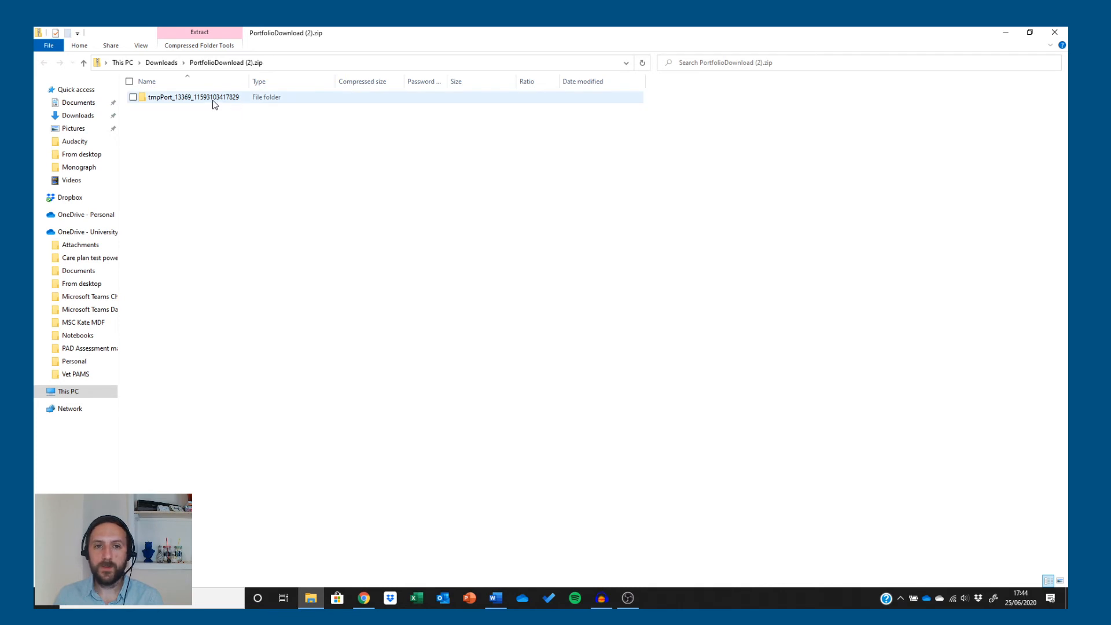
Step: Look through the portfolio folder and its content subfolder inside the zip archive
left_click(216, 100)
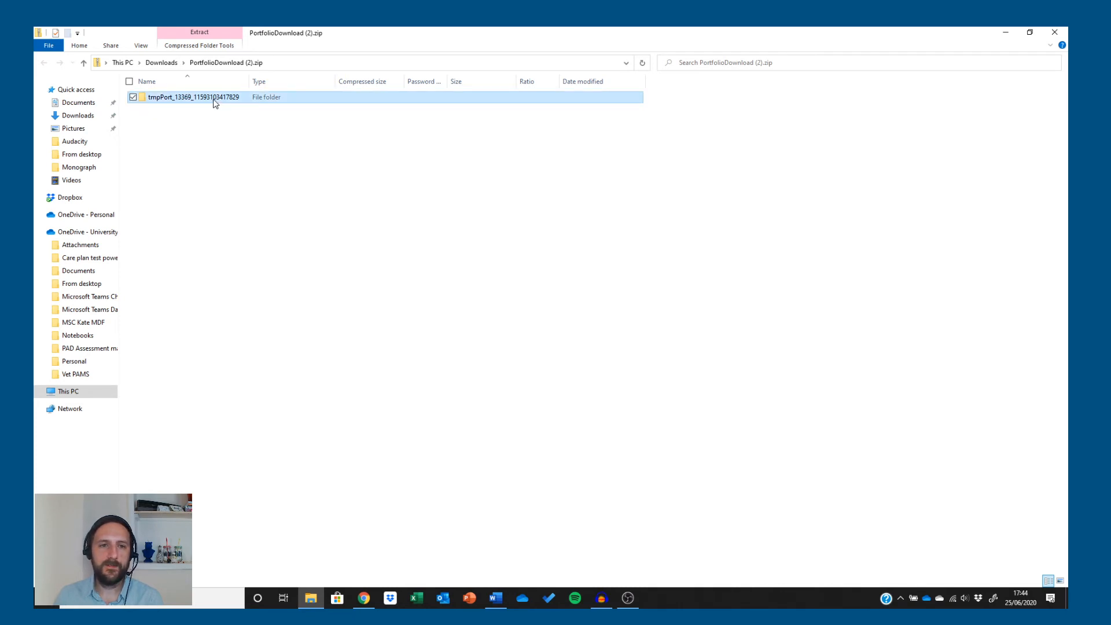
double_click(214, 98)
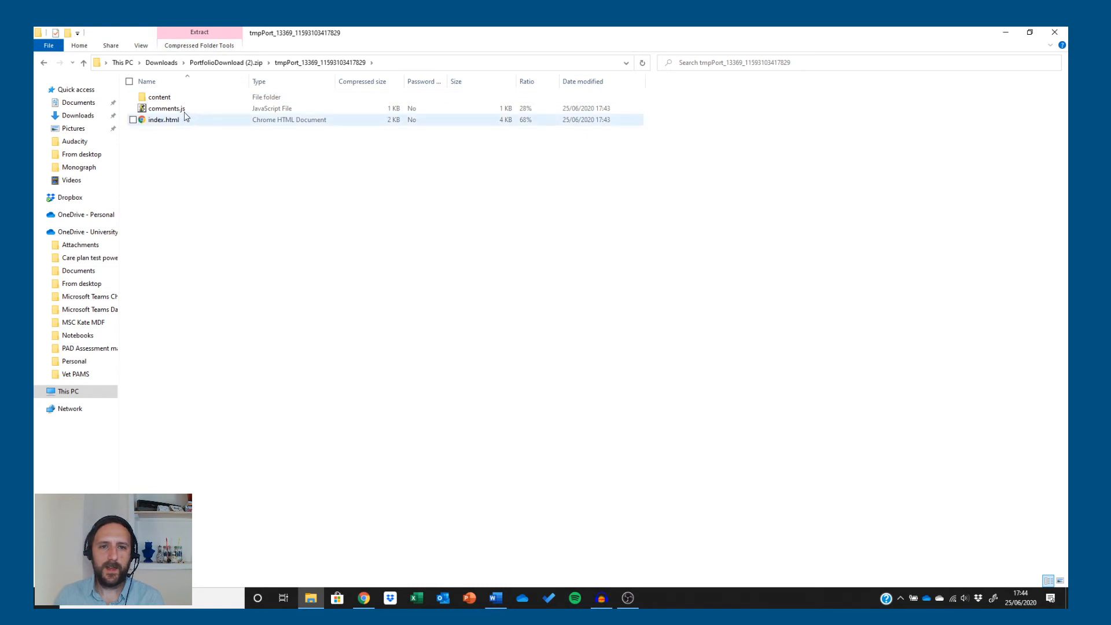
double_click(170, 100)
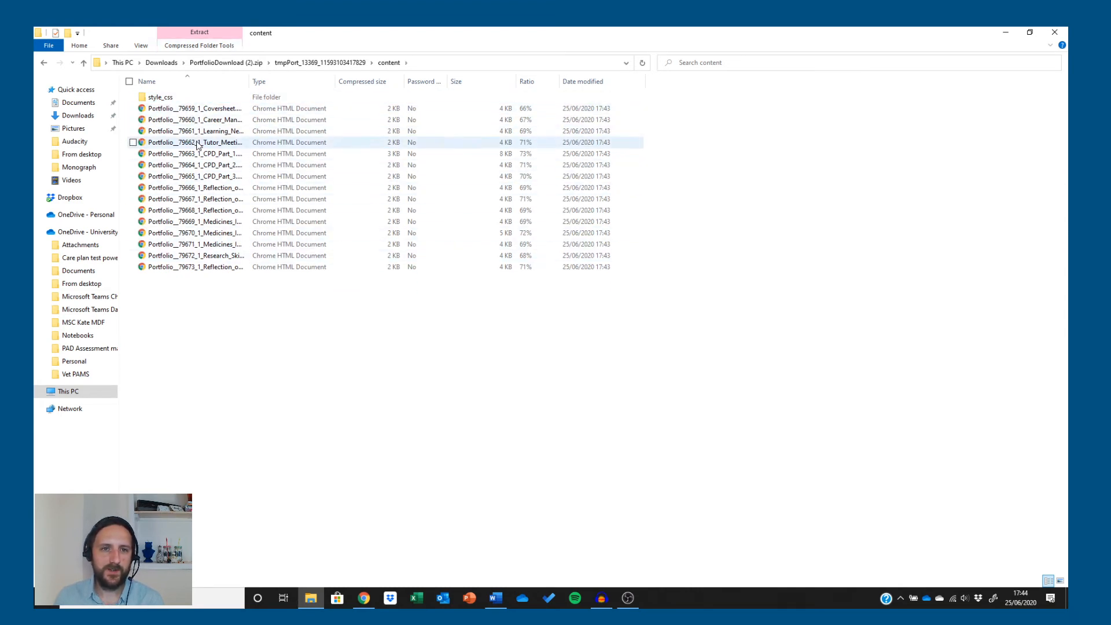
left_click(44, 63)
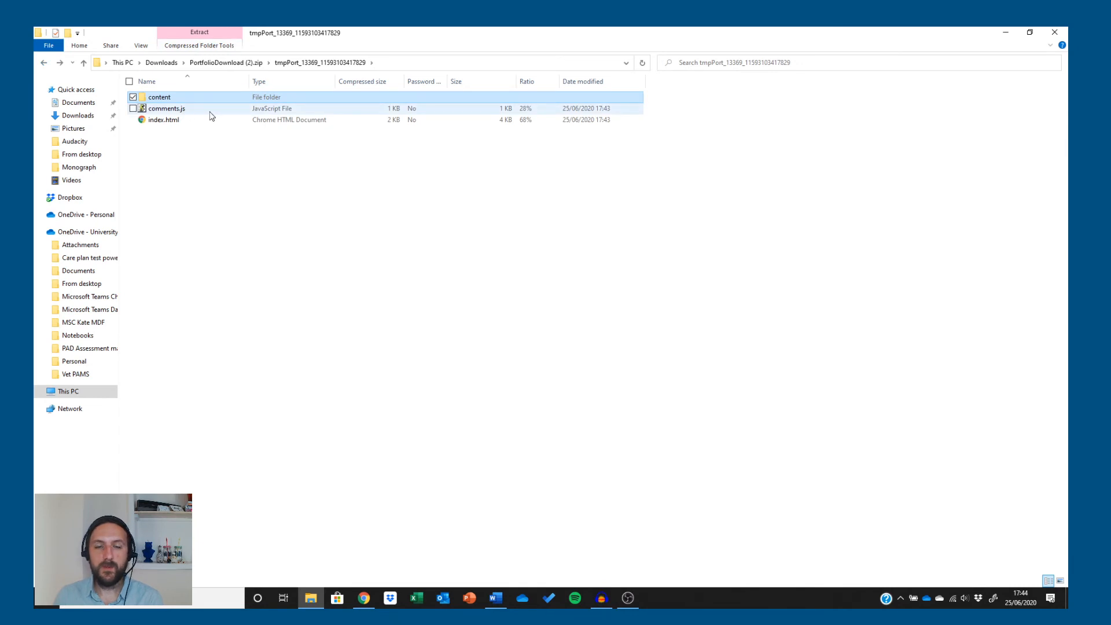
Step: Try to open index.html directly from the unextracted archive and close its browser tab
left_click(179, 122)
double_click(179, 123)
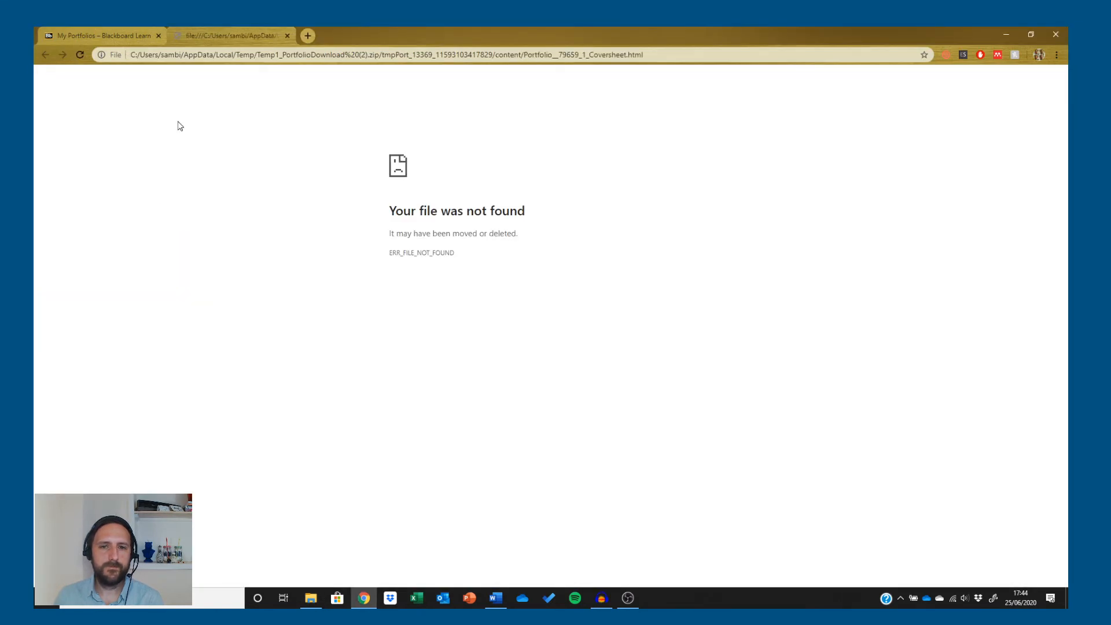
left_click(287, 35)
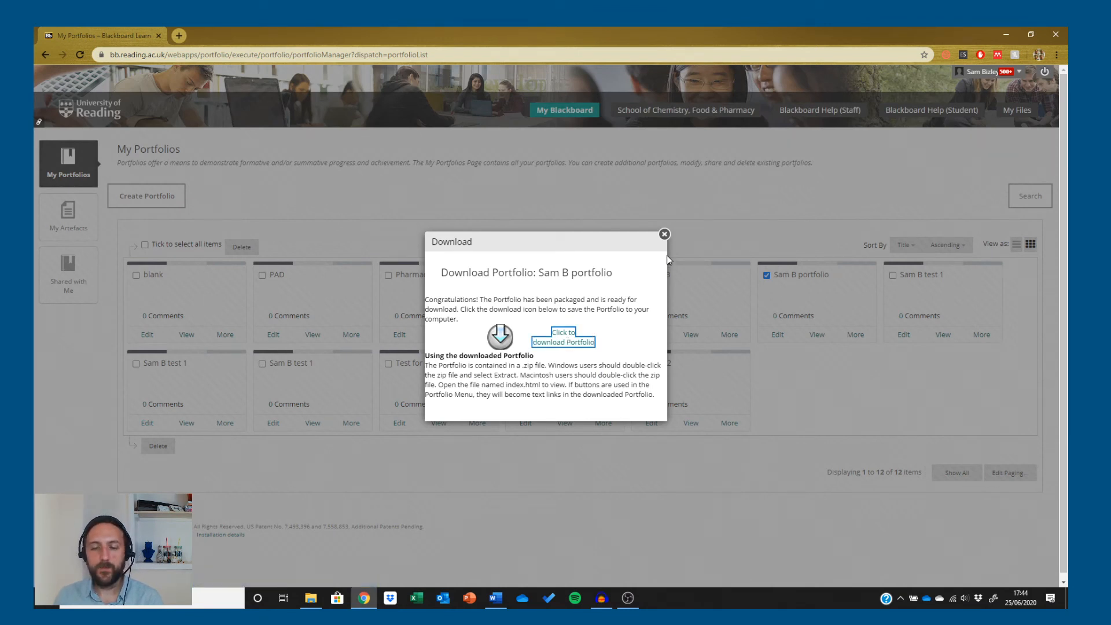
Step: Download the portfolio package again and extract all its files to the PortfolioDownload (3) folder in Downloads
left_click(571, 343)
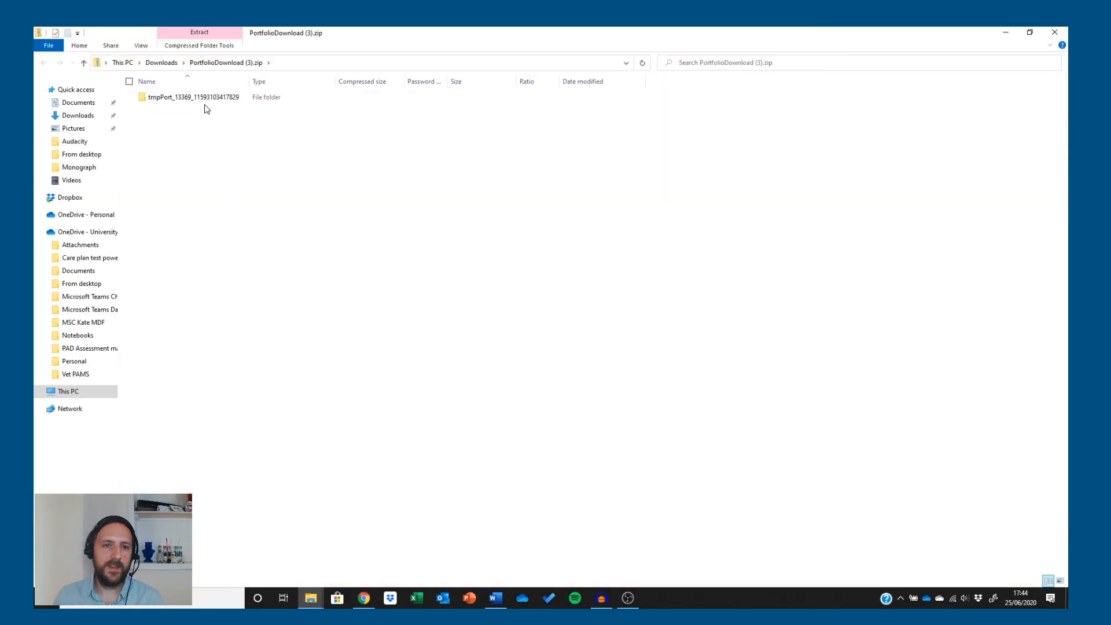
left_click(200, 46)
left_click(433, 78)
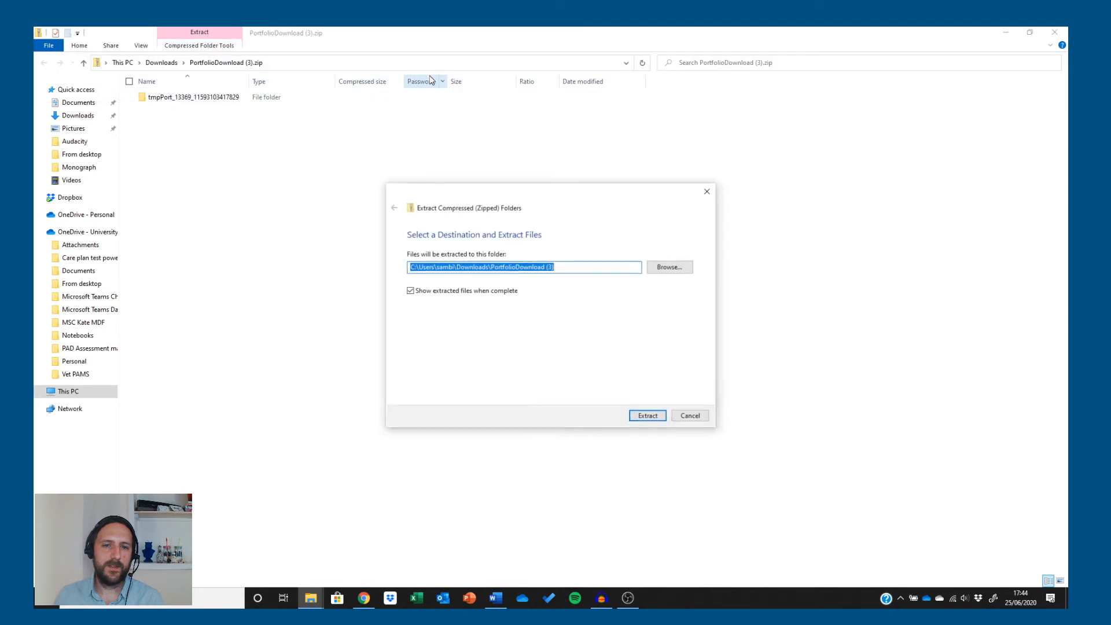
left_click(655, 417)
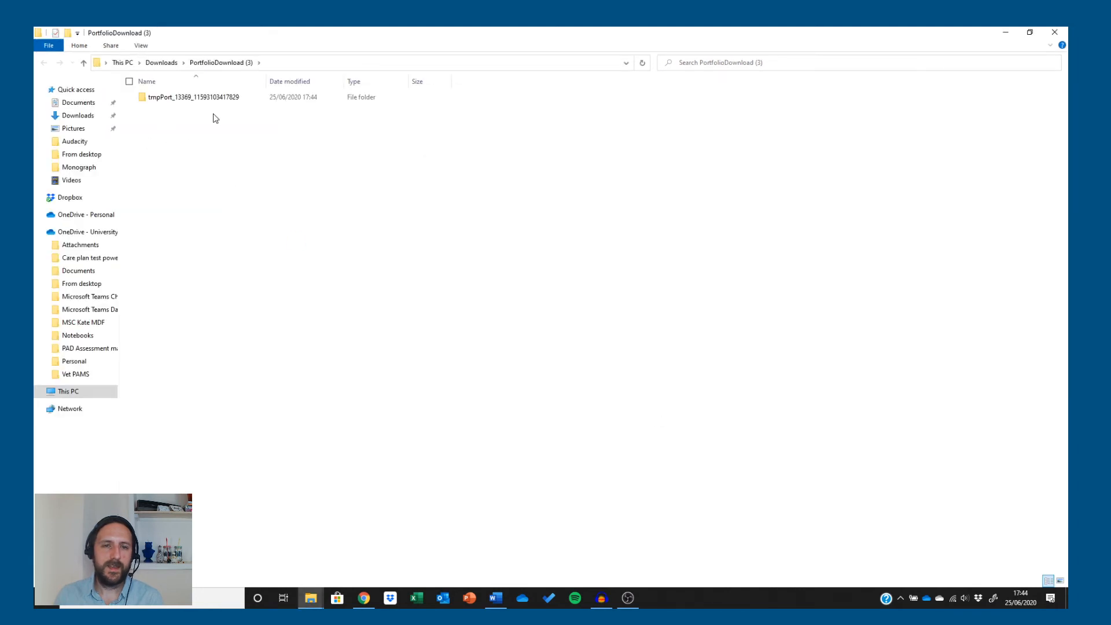
Step: View the offline portfolio through index.html in the extracted folder, and close its browser tab and the Blackboard download dialog
double_click(190, 99)
double_click(182, 120)
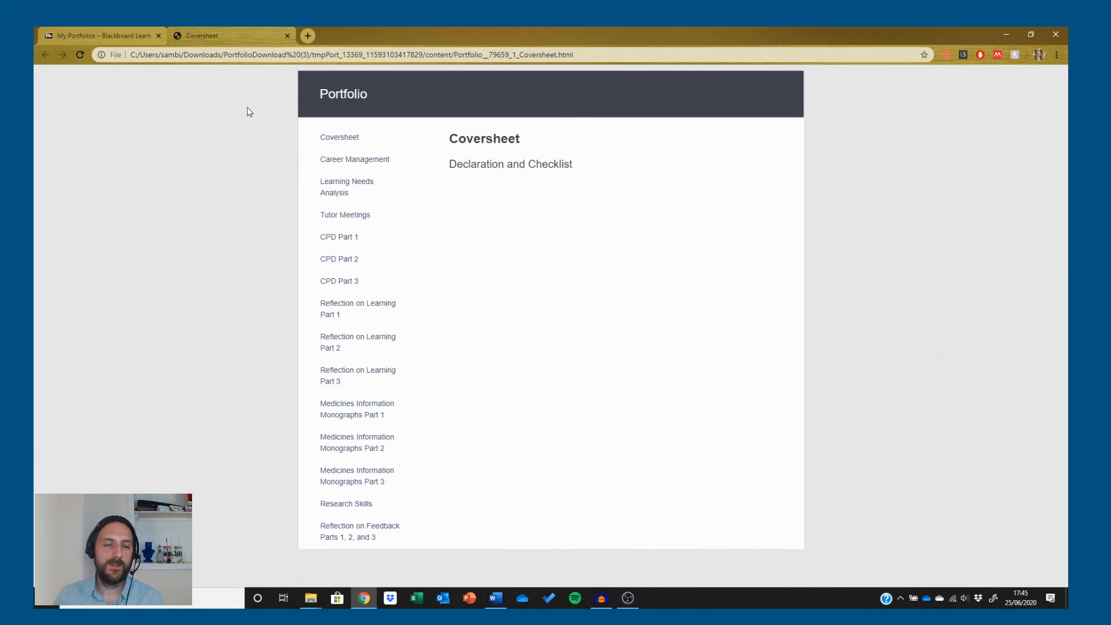
left_click(287, 34)
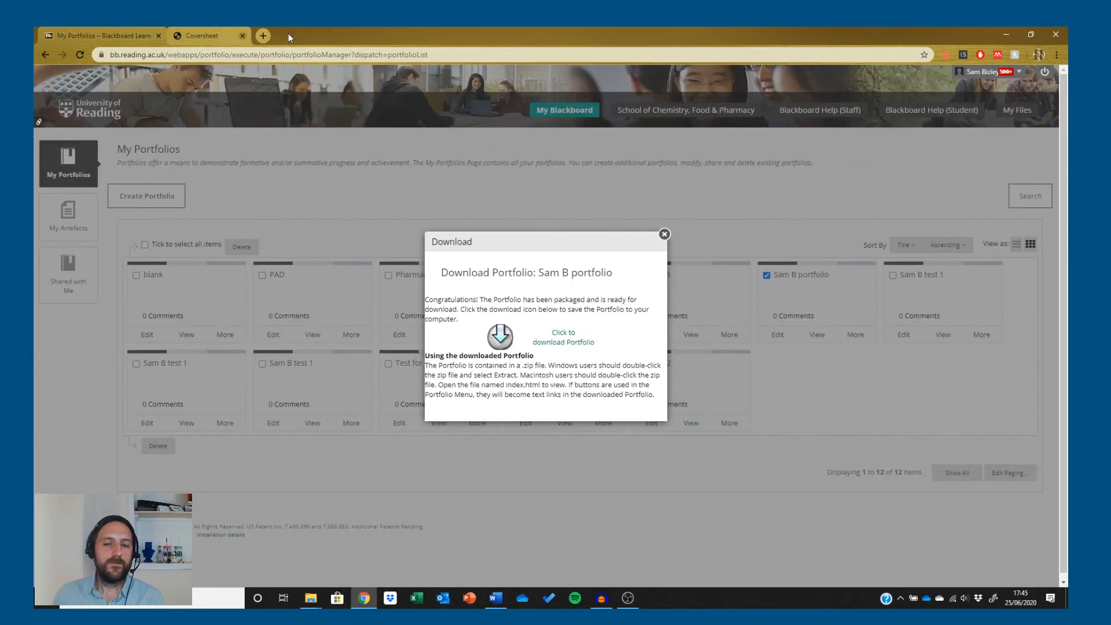
left_click(664, 235)
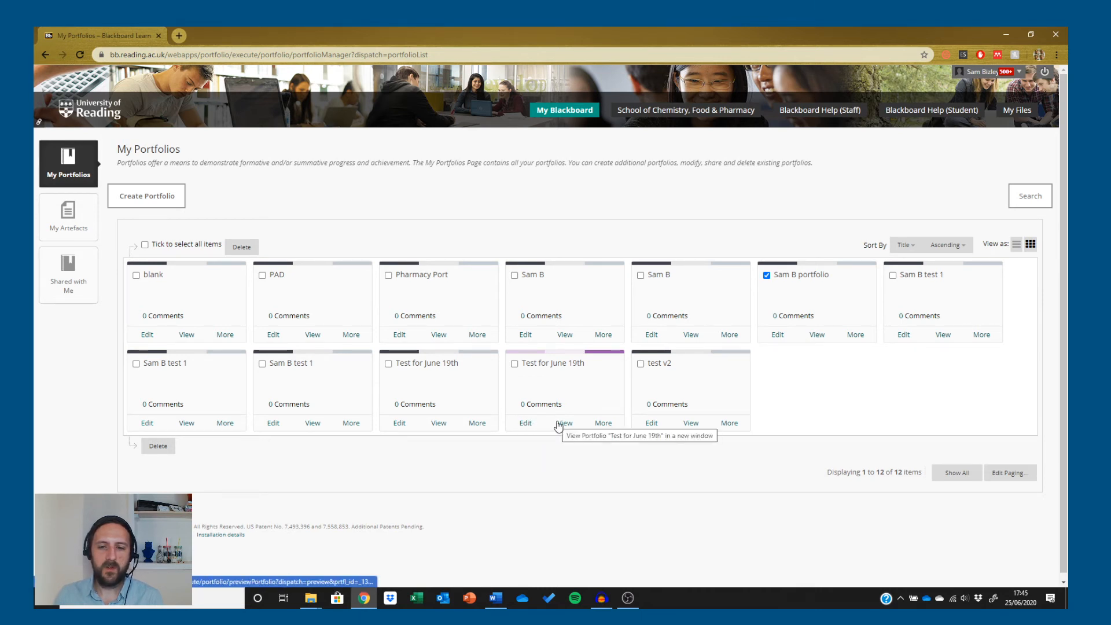
Step: Open the purple-styled Test for June 19th portfolio for editing and look through its Declaration and Checklist coversheet
left_click(526, 424)
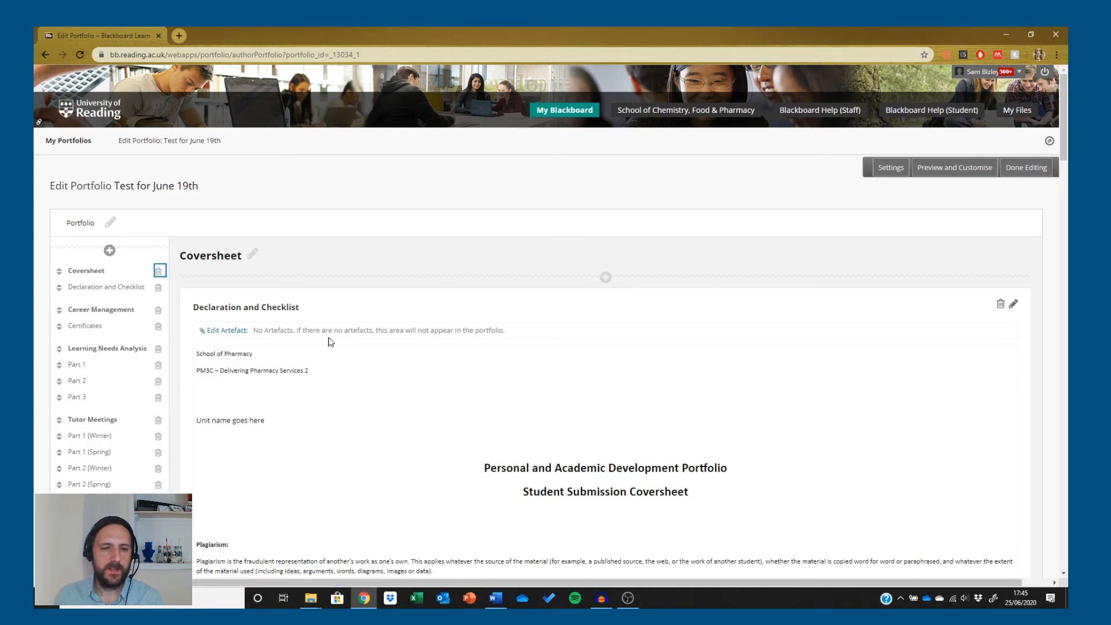
scroll(330, 342, "down", 7)
scroll(479, 294, "down", 15)
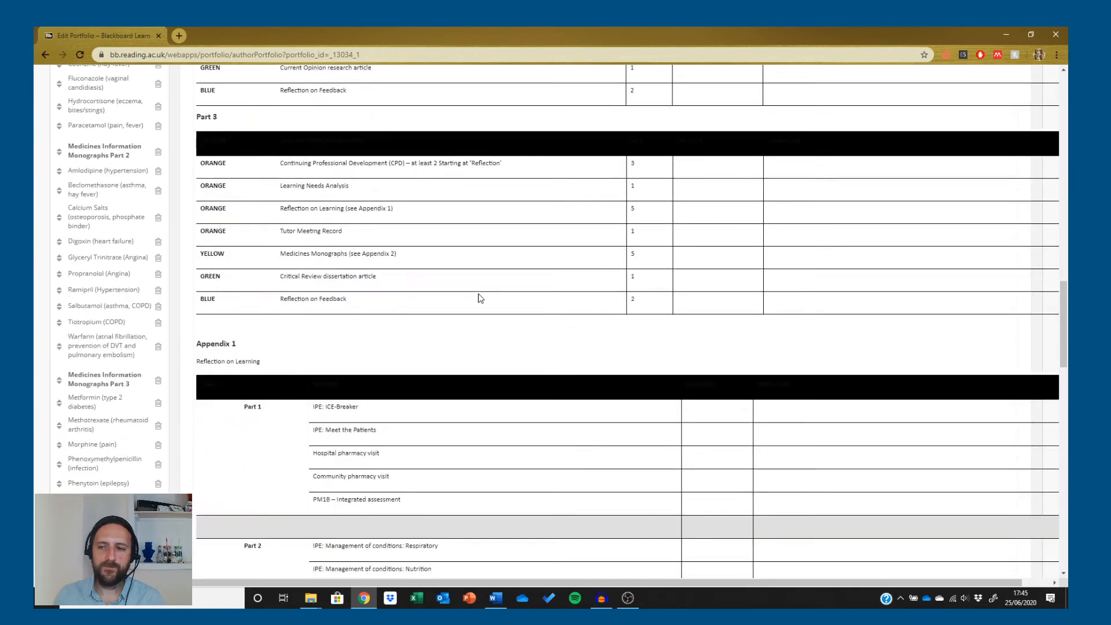
scroll(479, 298, "down", 5)
scroll(479, 298, "up", 20)
scroll(479, 298, "up", 7)
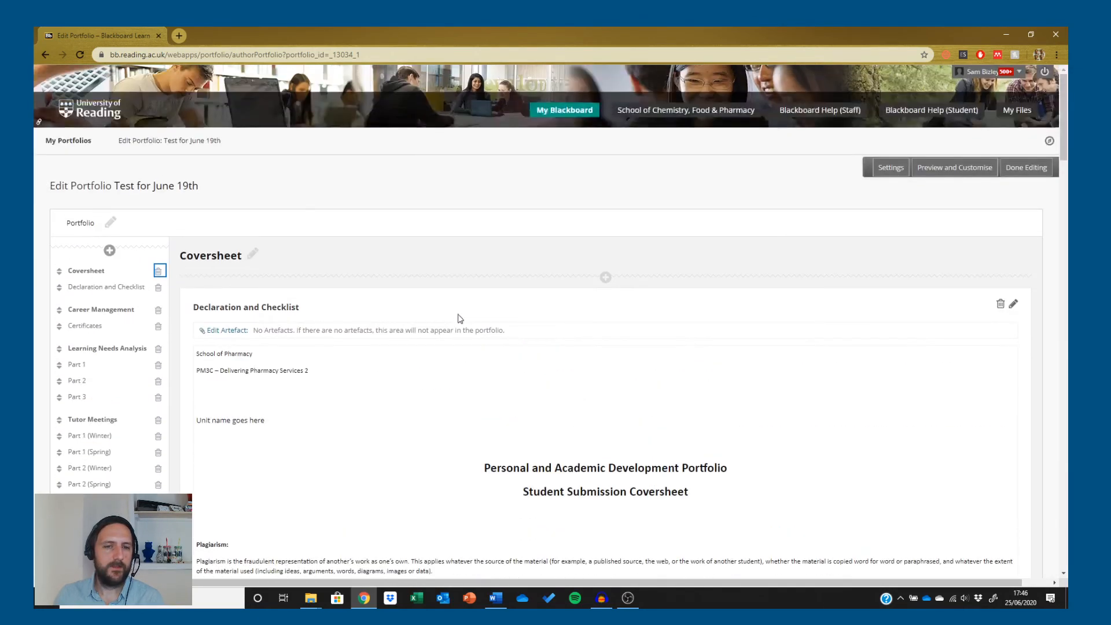
Step: Examine the certificate images in the Certificates section of Career Management
left_click(92, 327)
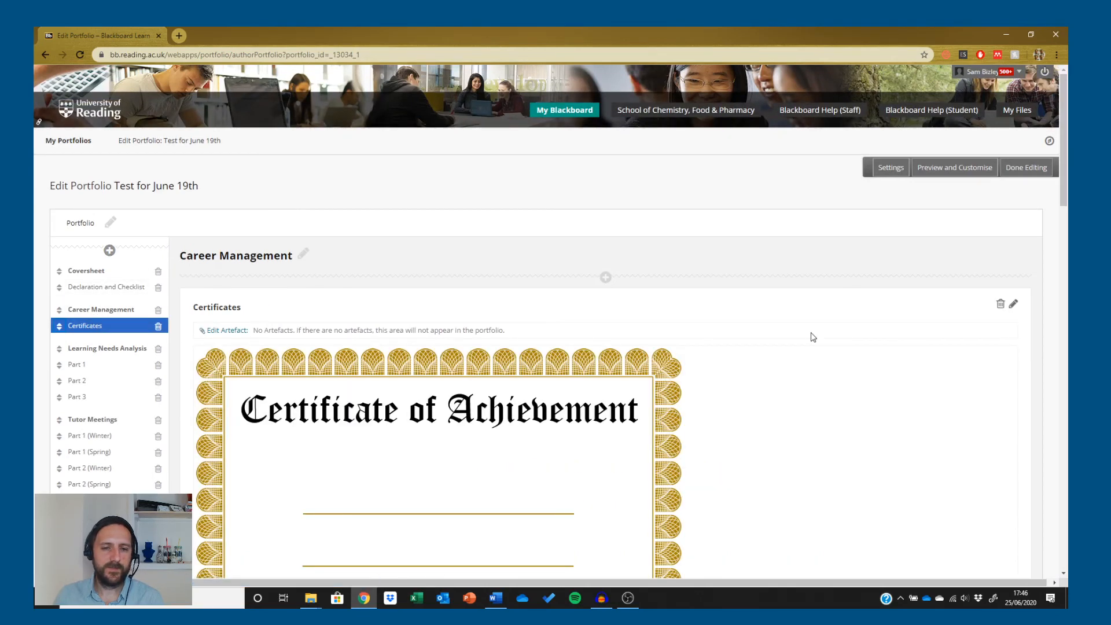
scroll(813, 337, "down", 5)
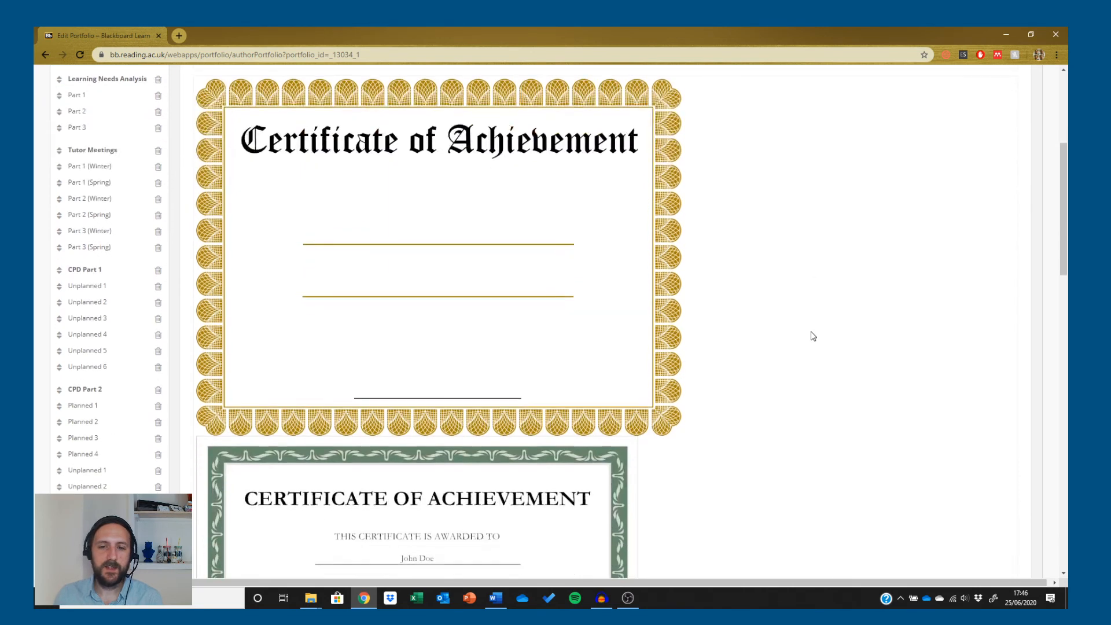
scroll(813, 337, "down", 7)
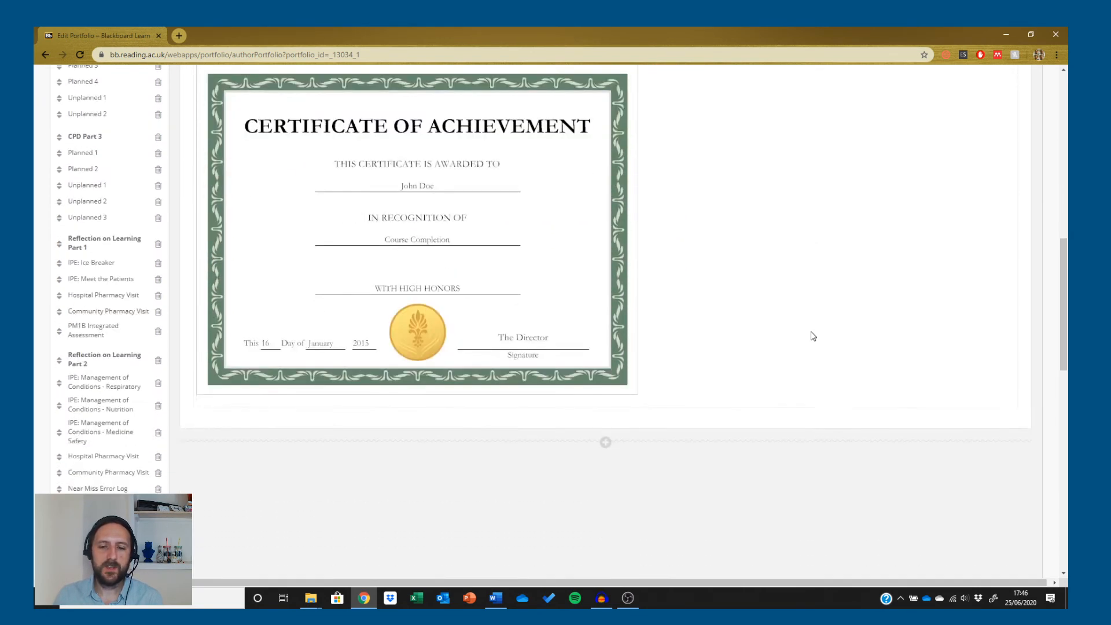
scroll(813, 336, "up", 5)
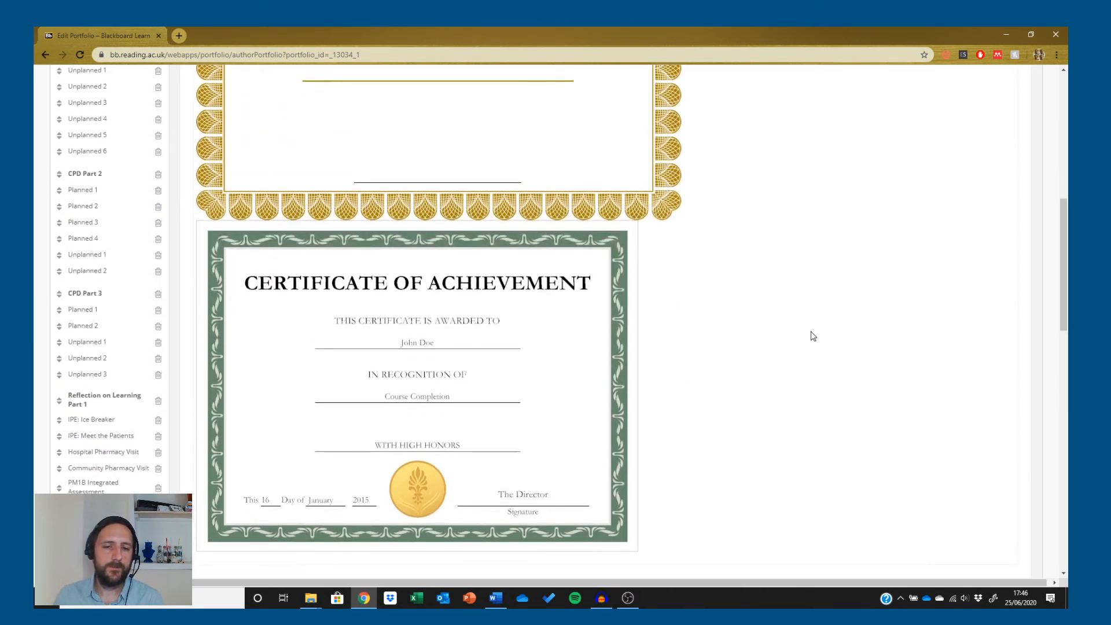
scroll(813, 336, "up", 4)
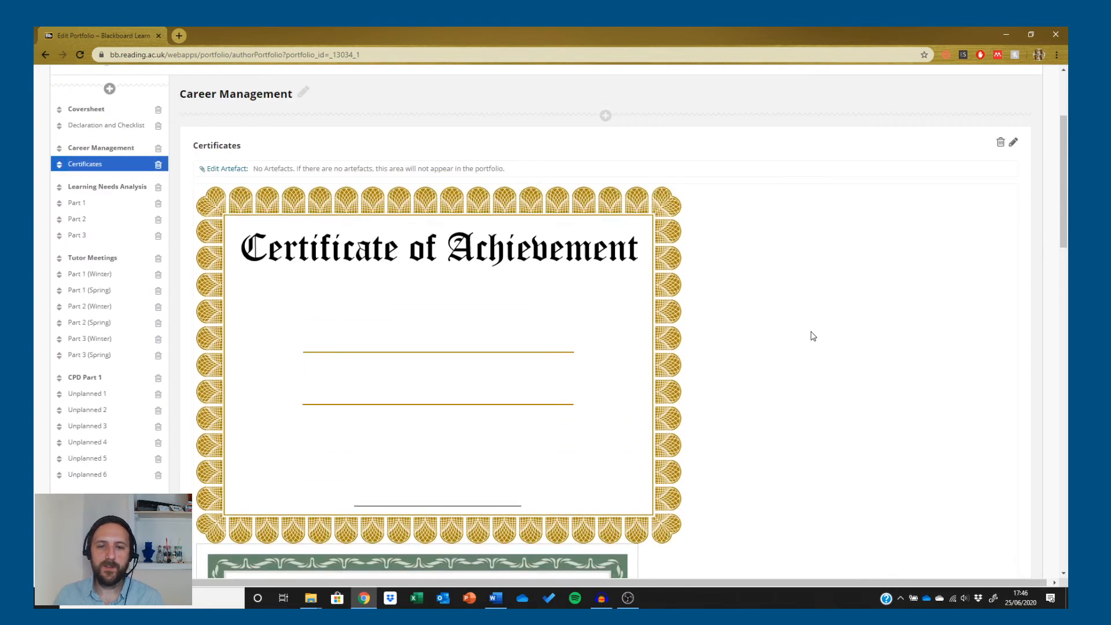
scroll(813, 336, "up", 1)
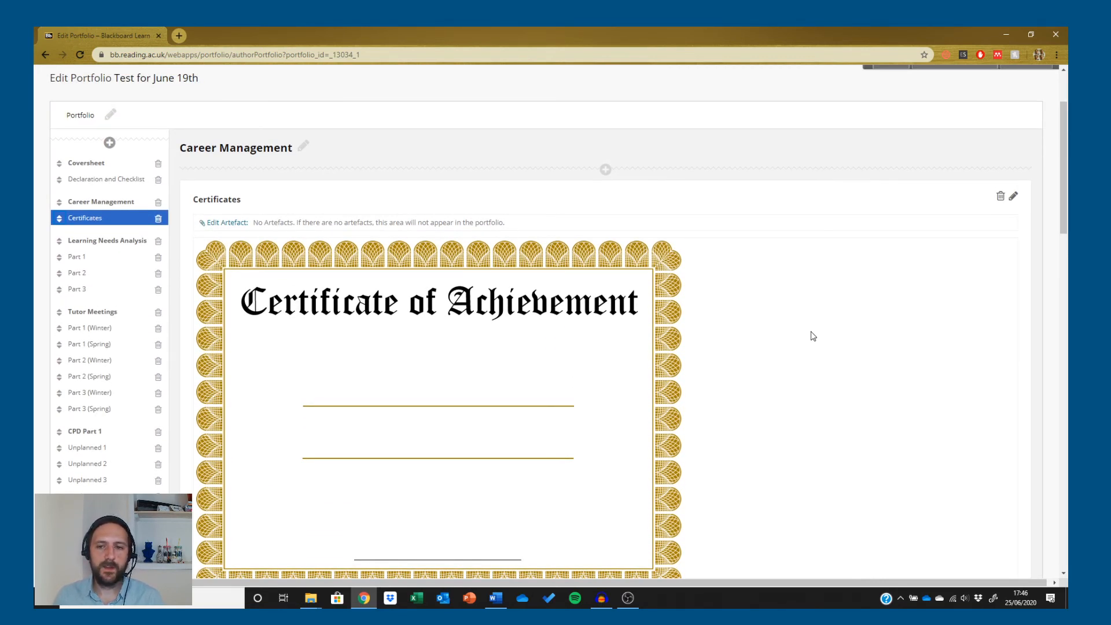
scroll(813, 337, "down", 1)
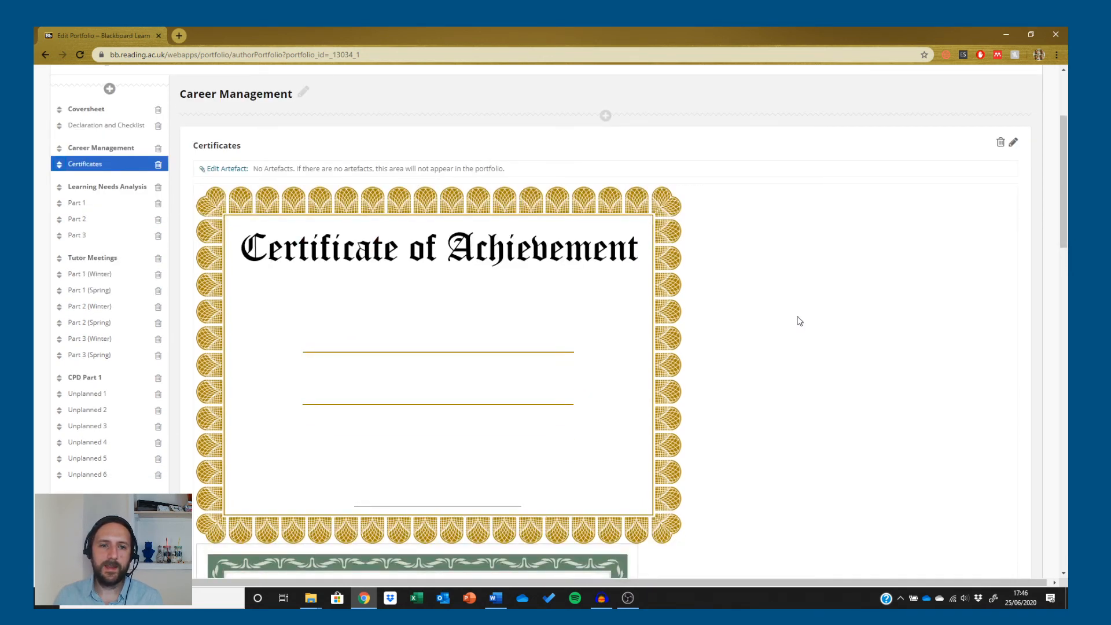
Step: Look through Part 1 of the Learning Needs Analysis and finish editing the portfolio
left_click(90, 206)
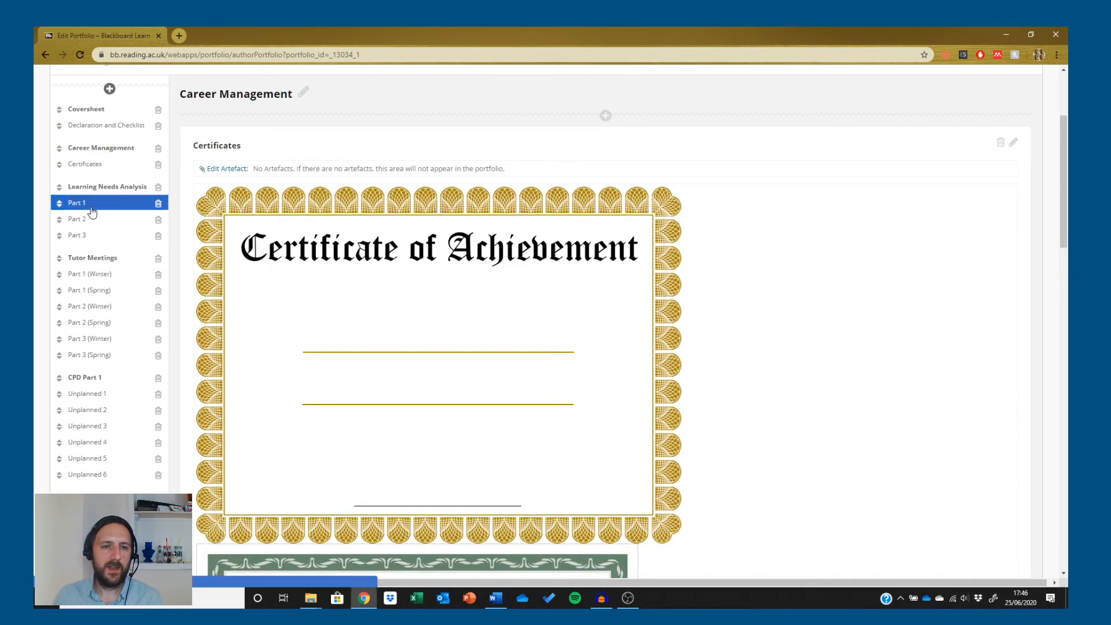
scroll(825, 329, "down", 6)
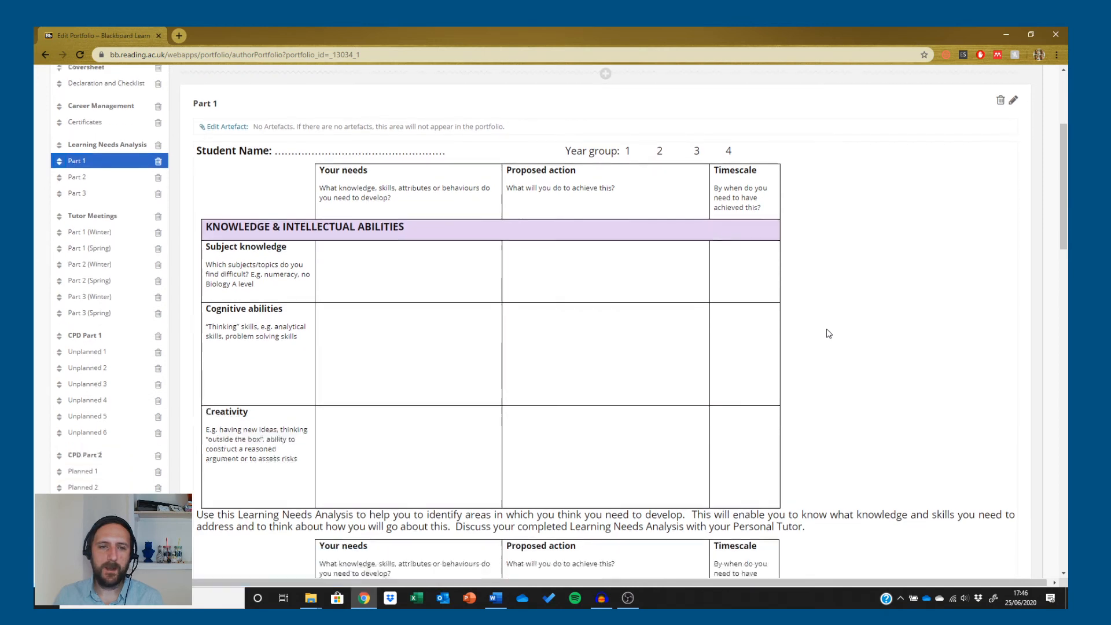
scroll(829, 334, "down", 4)
scroll(829, 333, "up", 7)
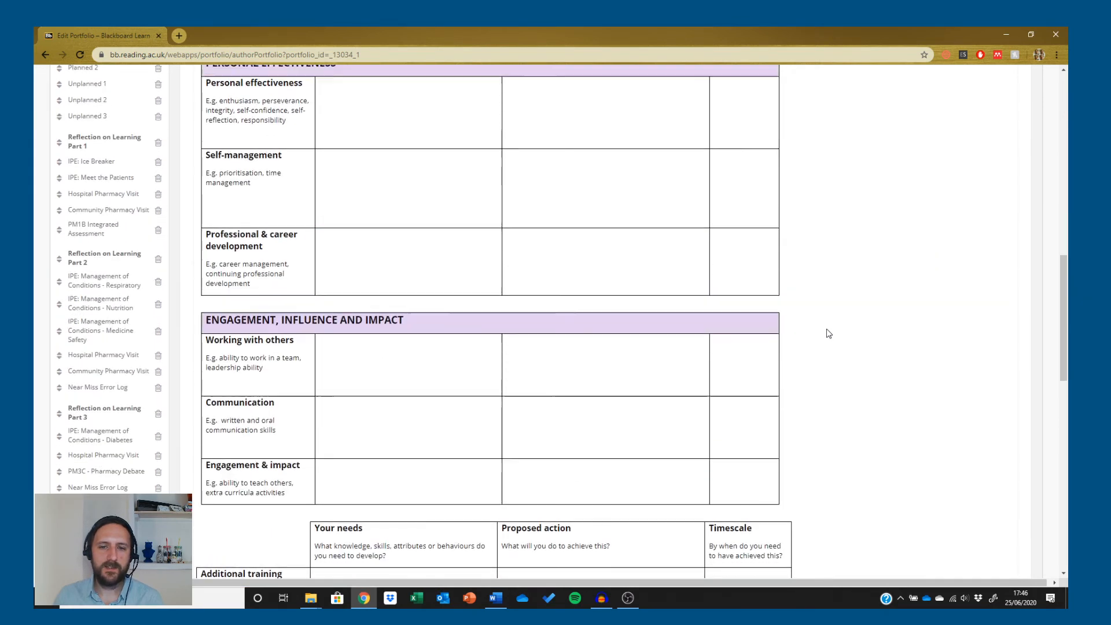
scroll(828, 332, "up", 6)
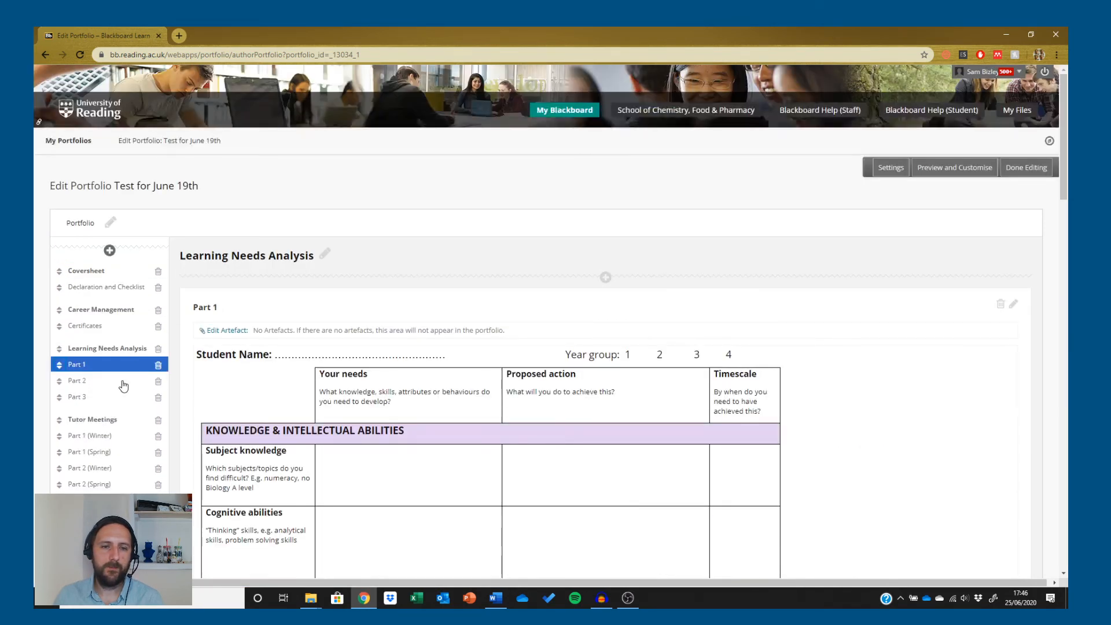
left_click(1022, 176)
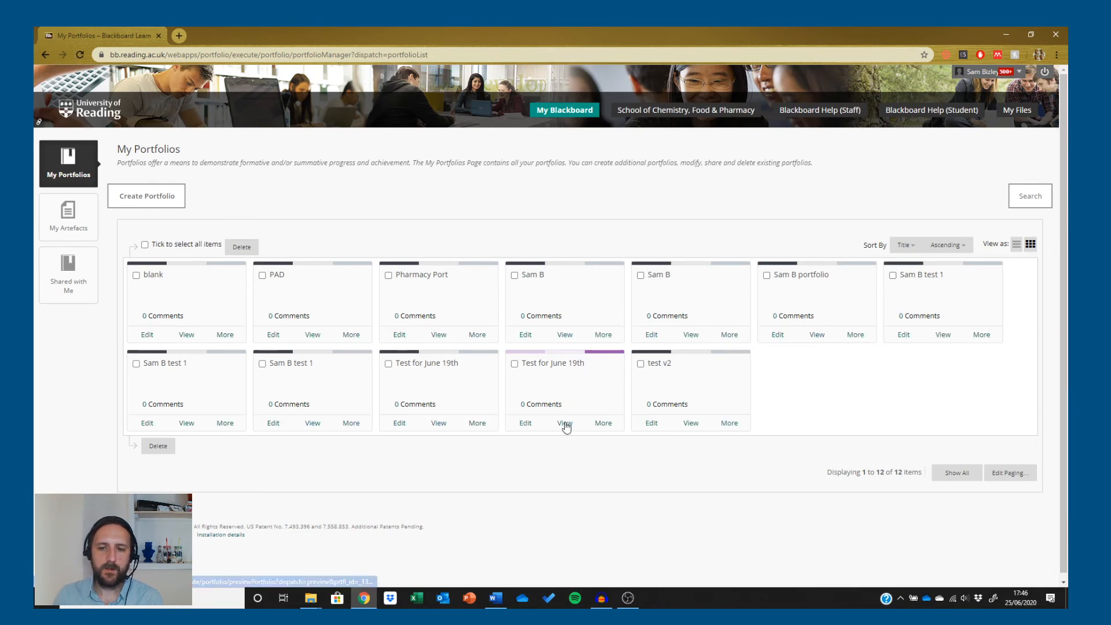
Step: View the purple-styled Test for June 19th portfolio and read through its Coversheet page and checklist tables
left_click(565, 423)
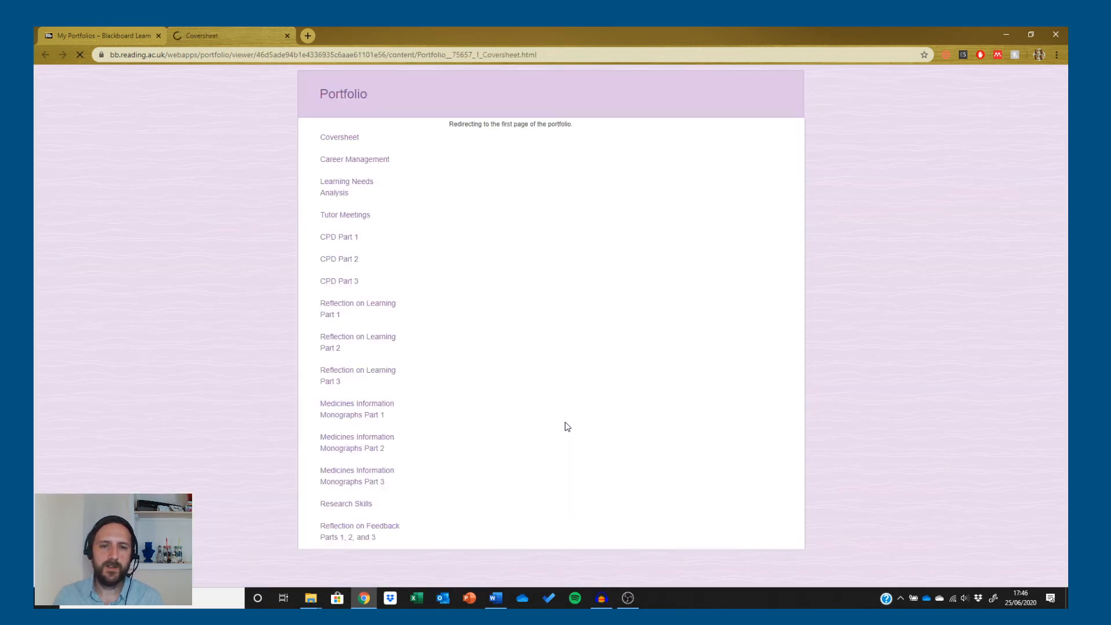
scroll(776, 262, "down", 10)
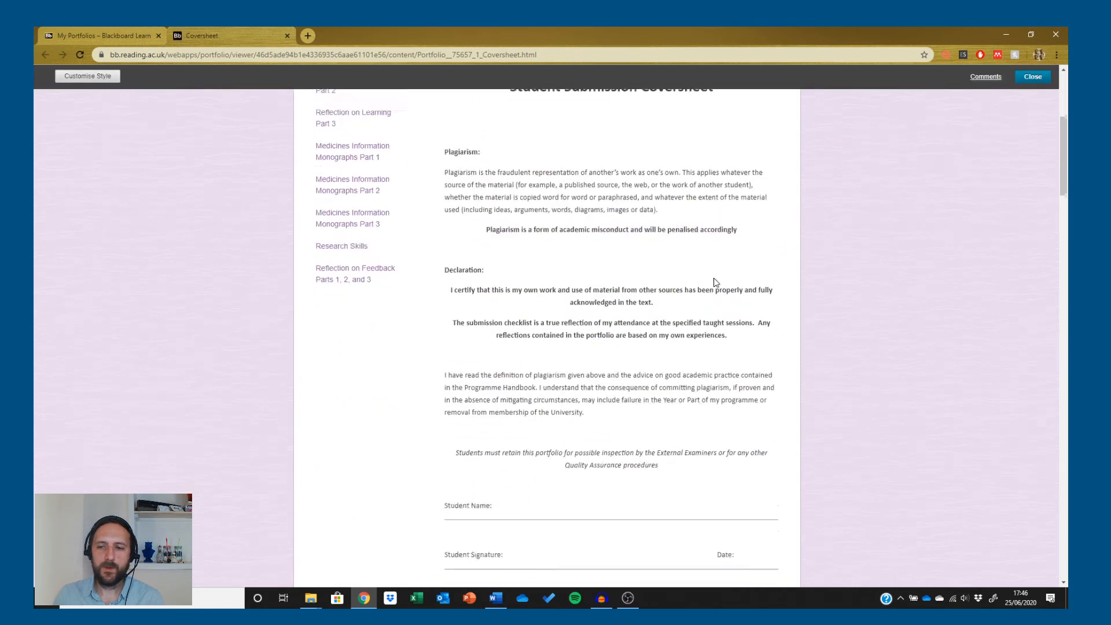
scroll(716, 282, "down", 15)
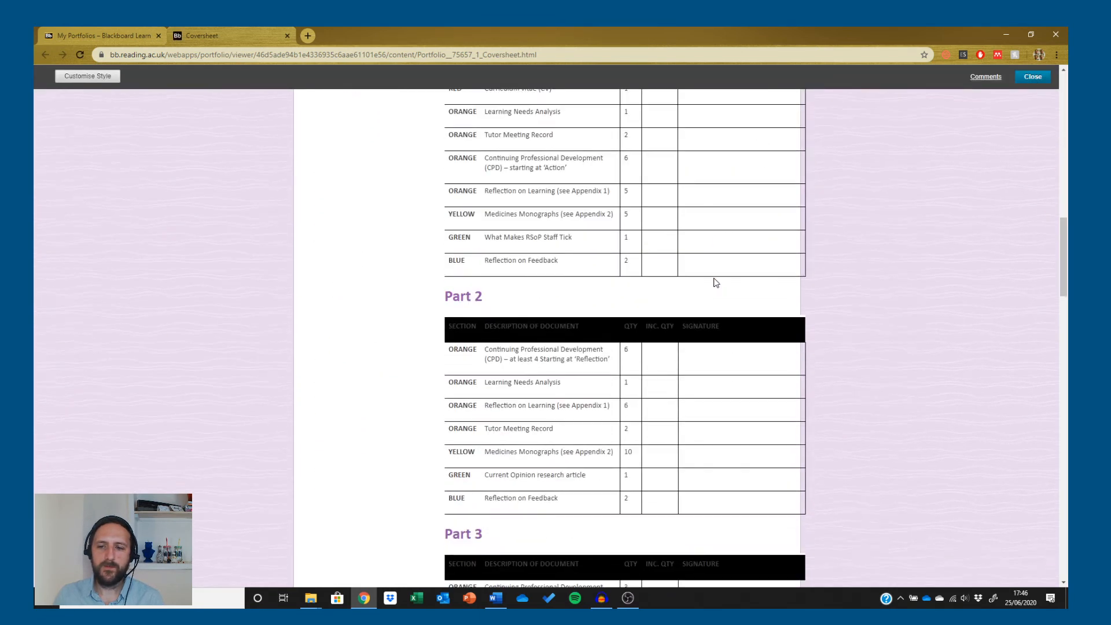
scroll(716, 282, "down", 5)
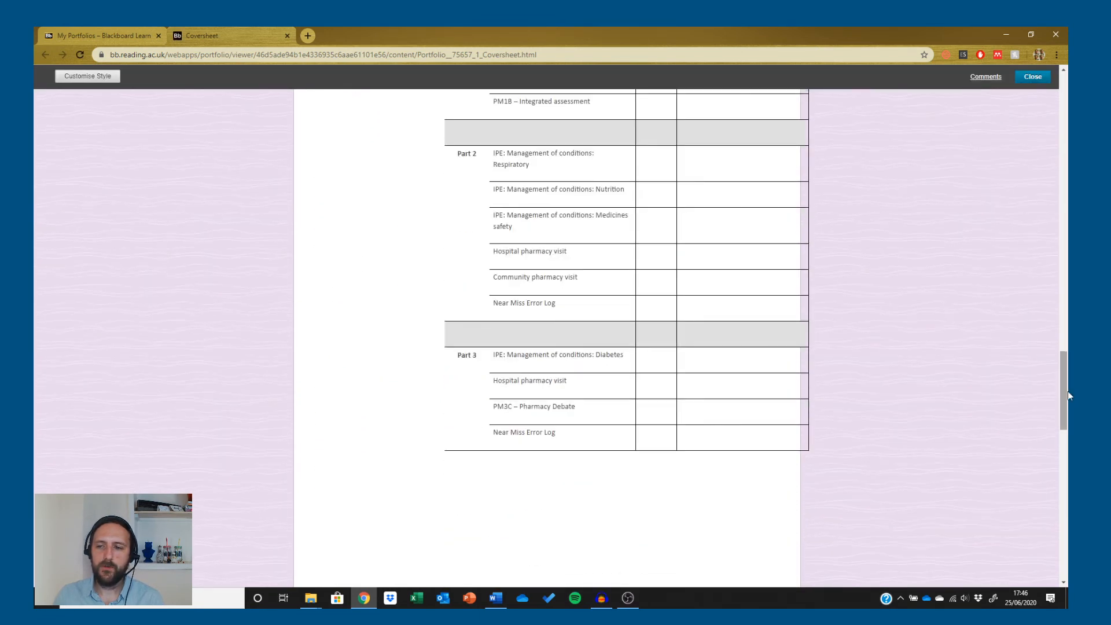
left_click_drag(1066, 370, 1063, 92)
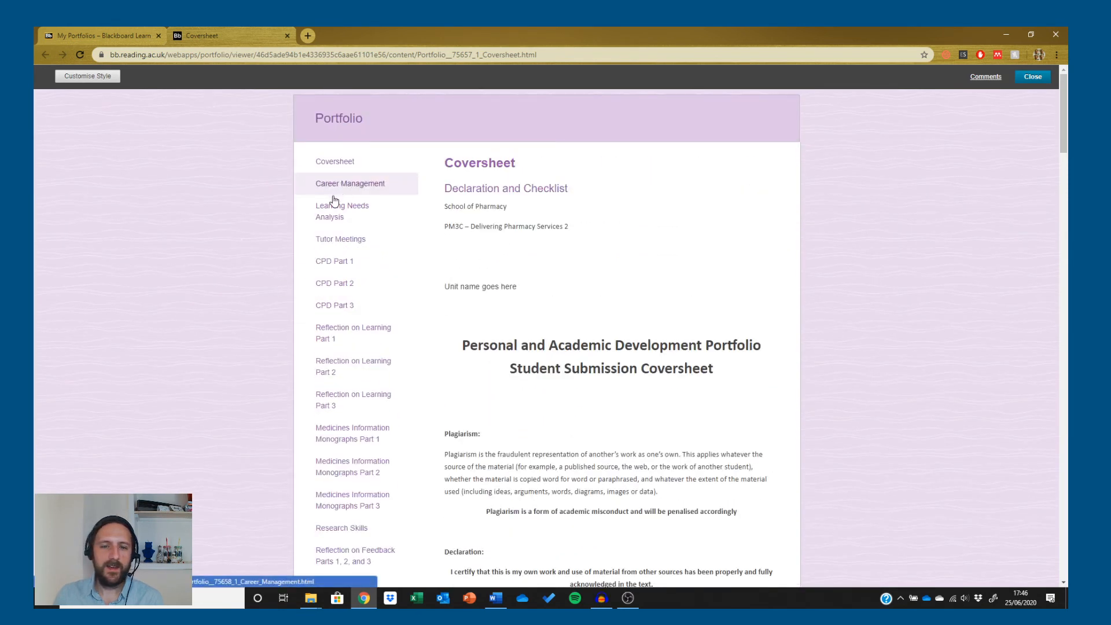
Step: Look through the Learning Needs Analysis and CPD Part 1 pages of the viewed portfolio
left_click(331, 215)
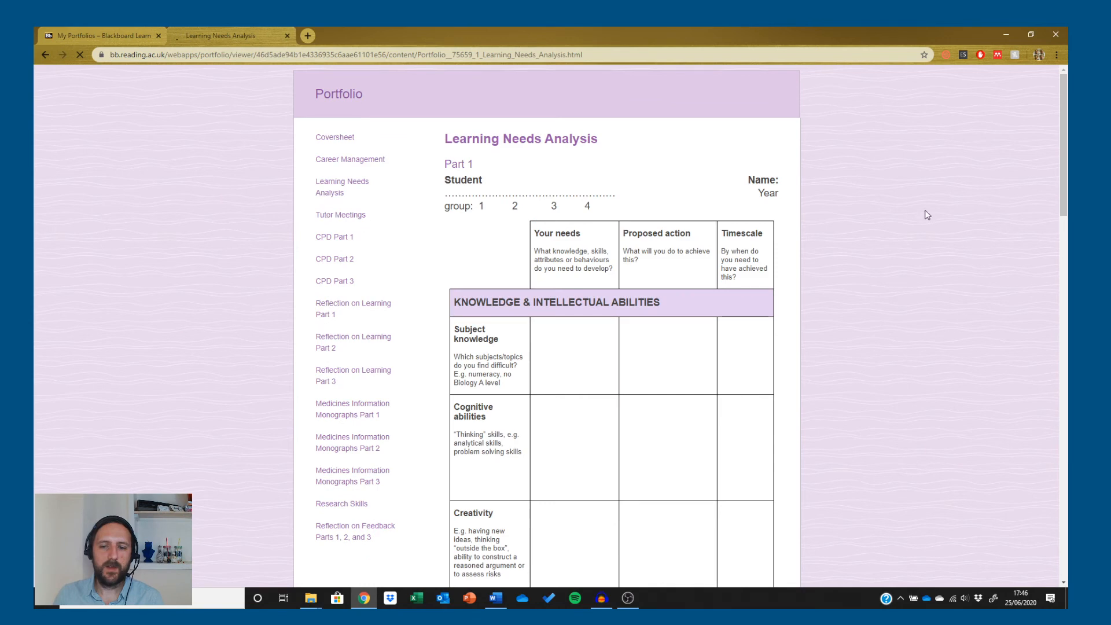
scroll(547, 335, "down", 15)
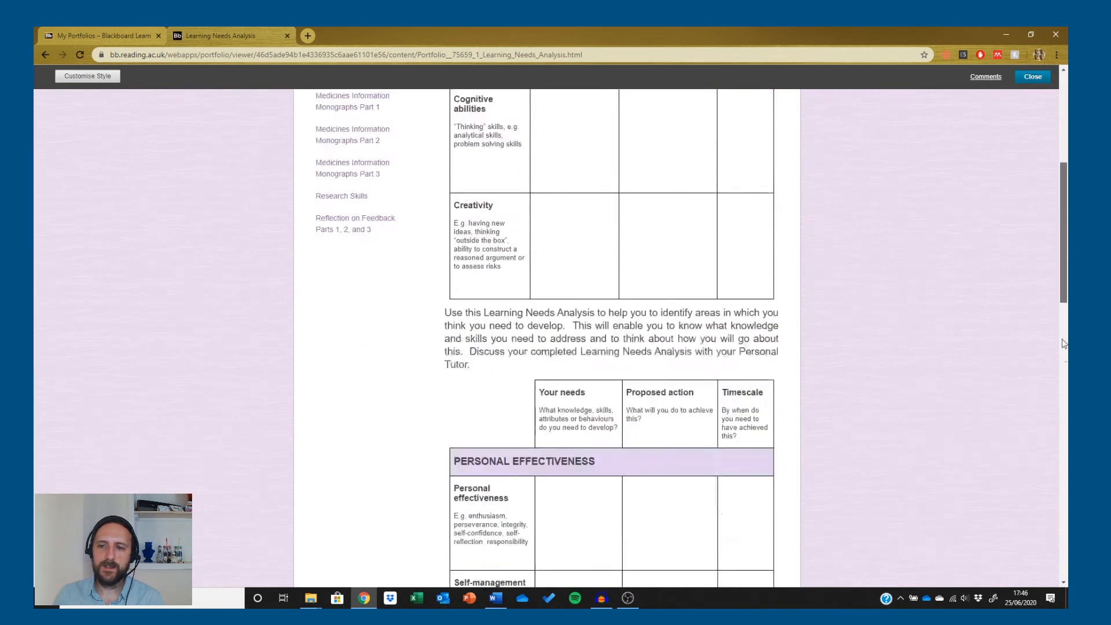
scroll(546, 335, "up", 15)
left_click(333, 264)
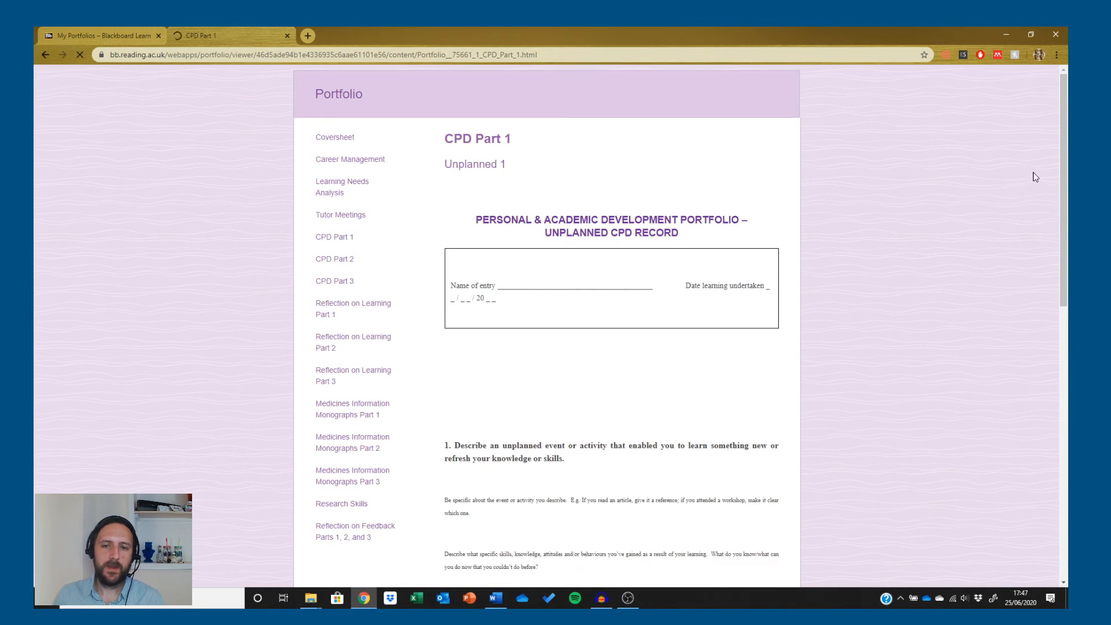
left_click_drag(1063, 160, 1064, 258)
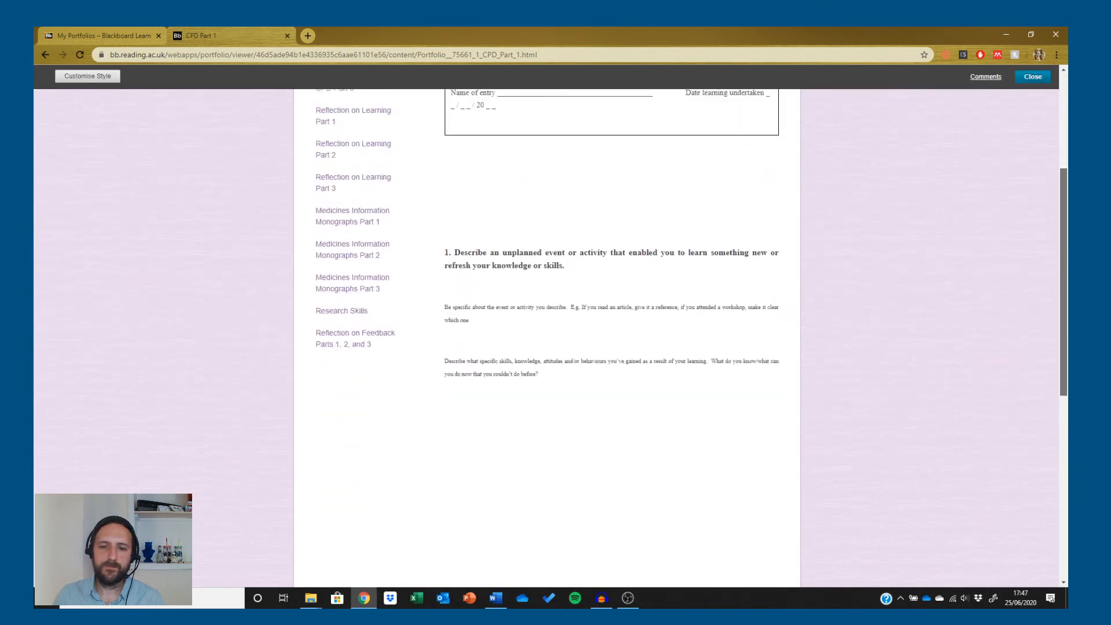
scroll(590, 283, "up", 3)
Step: Check the Reflection on Learning Part 1 and Medicines Information Monographs Part 1 pages
left_click(336, 298)
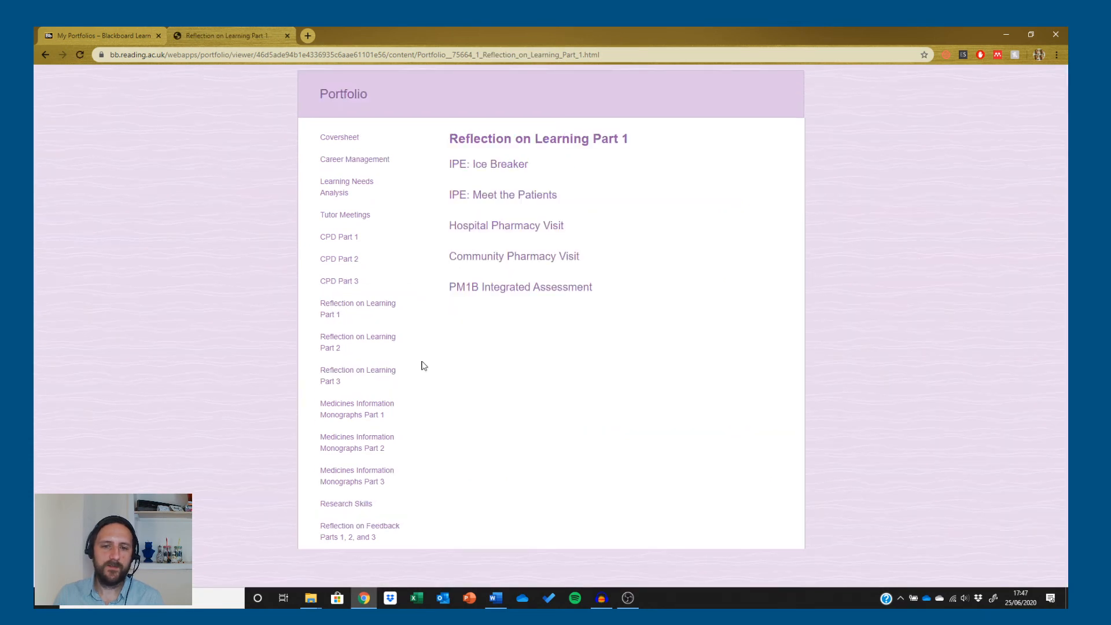
left_click(356, 443)
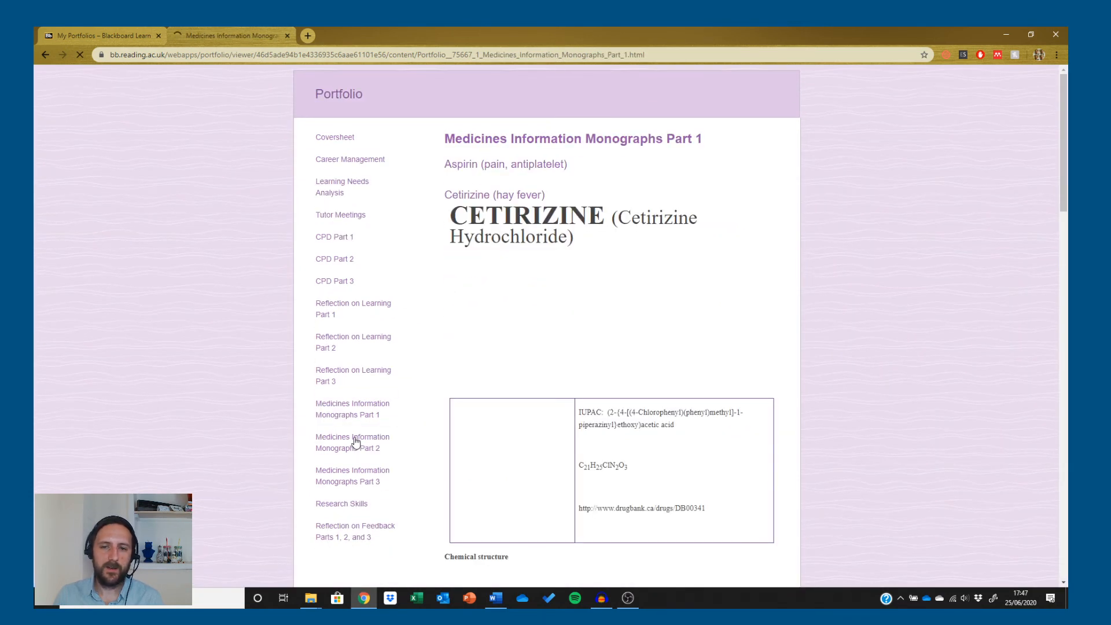
mouse_move(1061, 137)
left_mouse_down()
mouse_move(1068, 508)
mouse_move(1068, 155)
left_mouse_up()
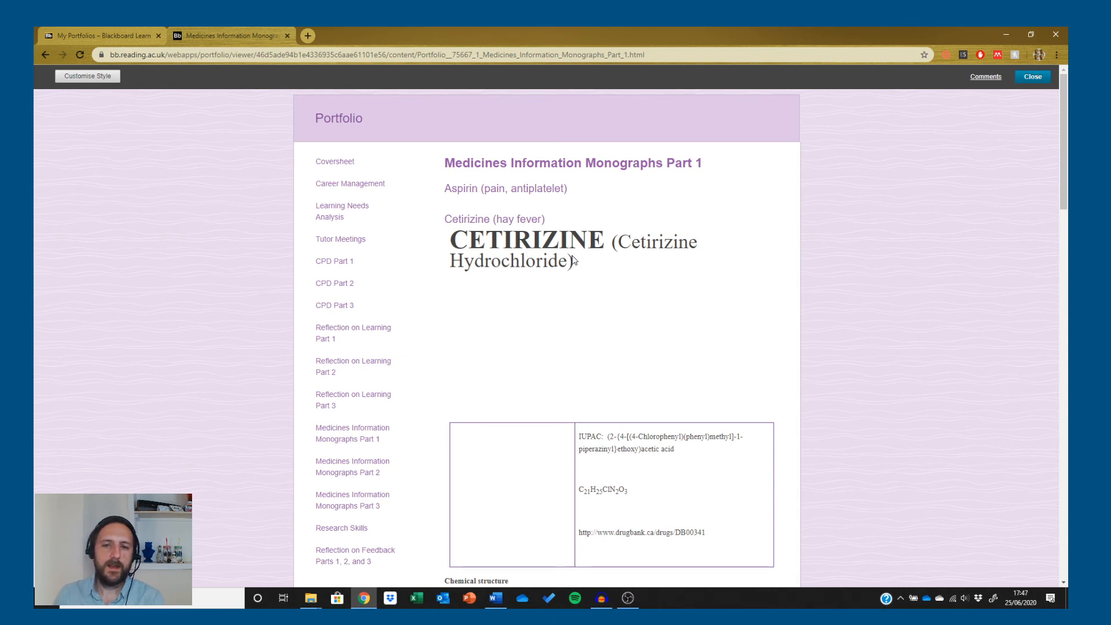
Step: Return to the Career Management page and look through the unplanned CPD record in CPD Part 1
left_click(350, 184)
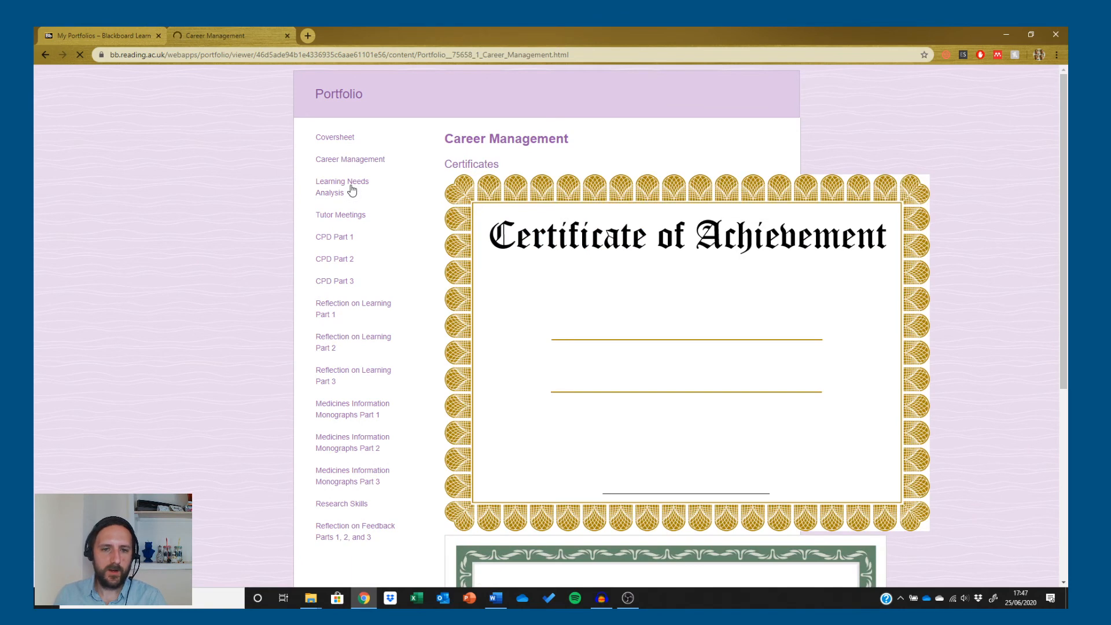
left_click(346, 239)
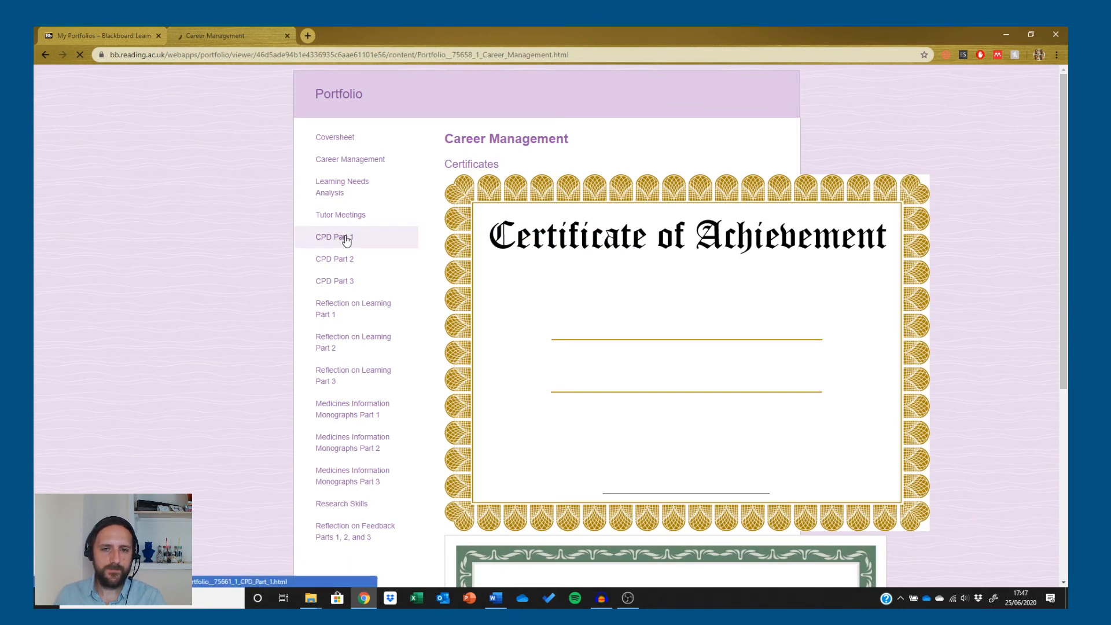
scroll(641, 418, "down", 1)
scroll(641, 418, "down", 9)
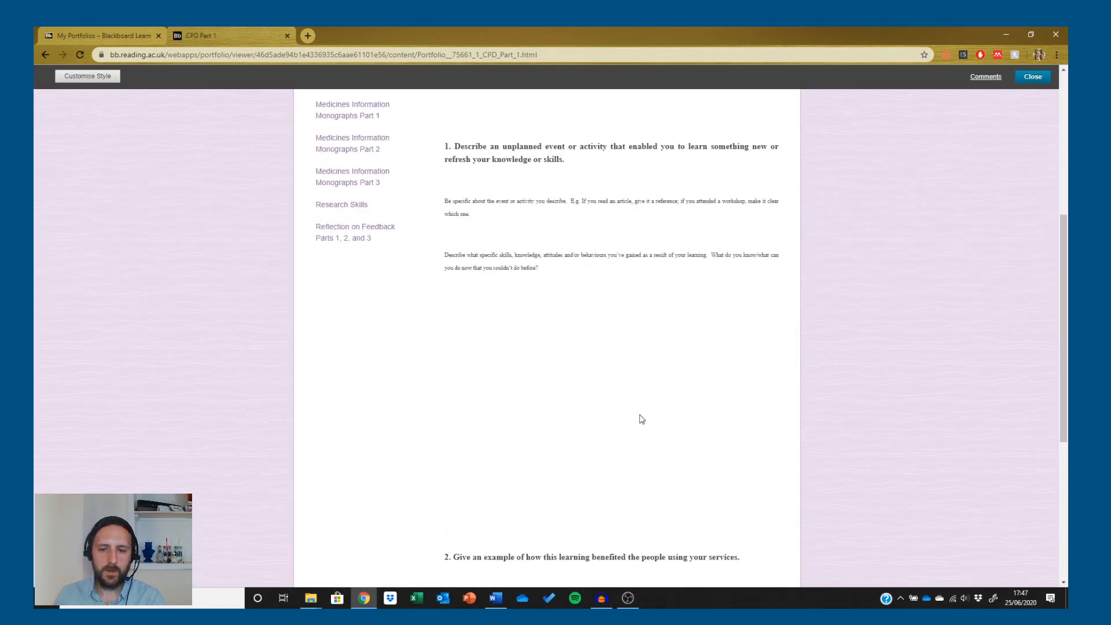
scroll(641, 418, "up", 10)
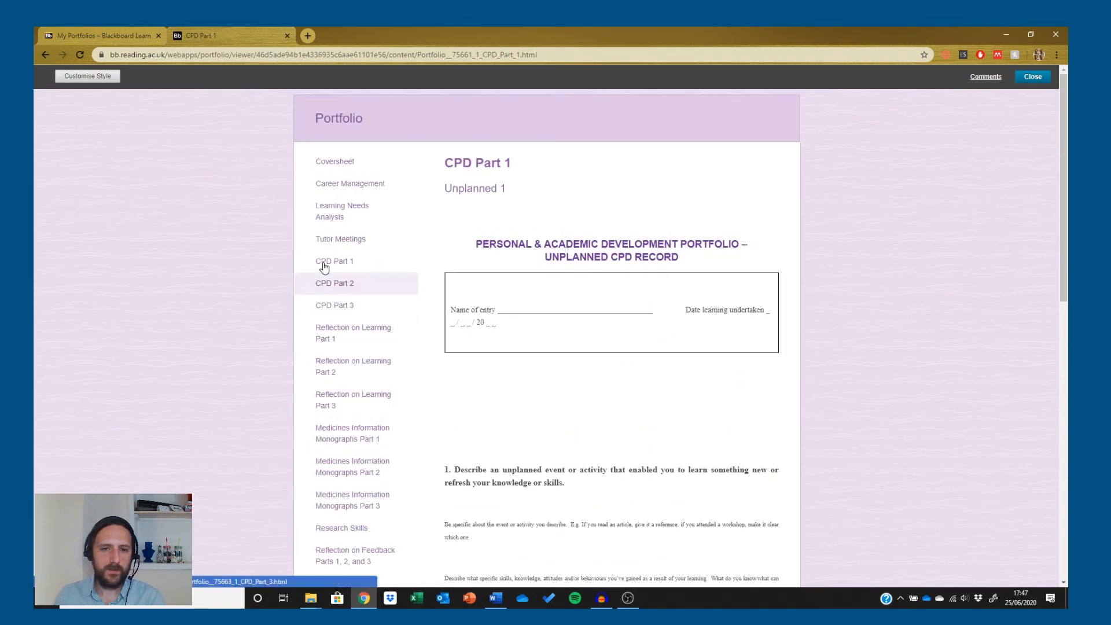
Step: Examine both certificates on the Career Management page and the Part 1 (Winter) record on the Tutor Meetings page
left_click(347, 184)
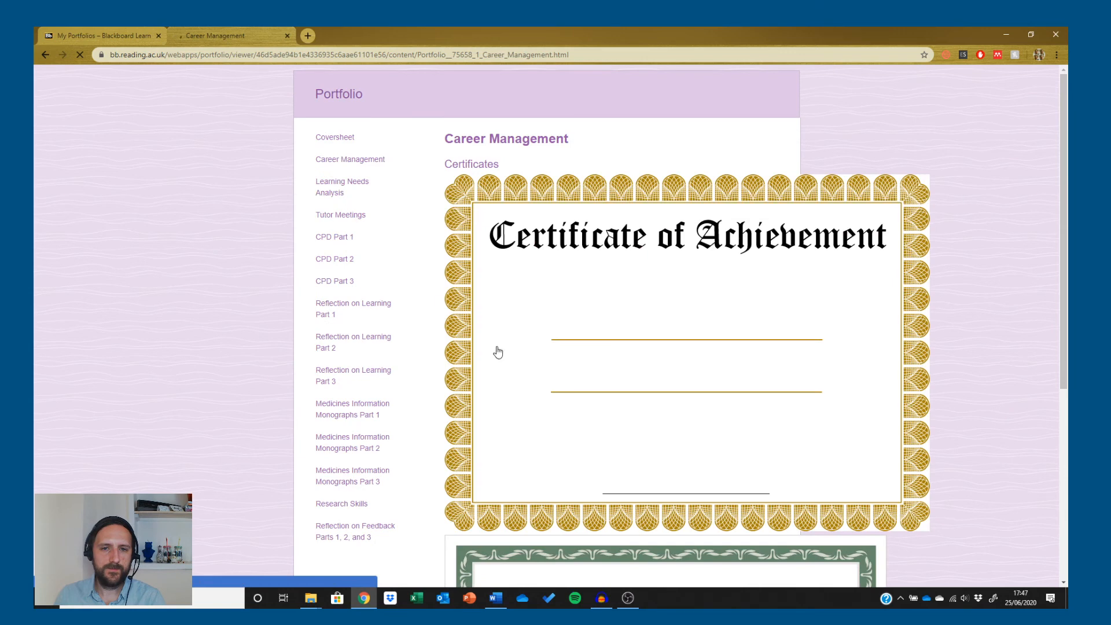
scroll(496, 349, "down", 5)
scroll(498, 350, "up", 5)
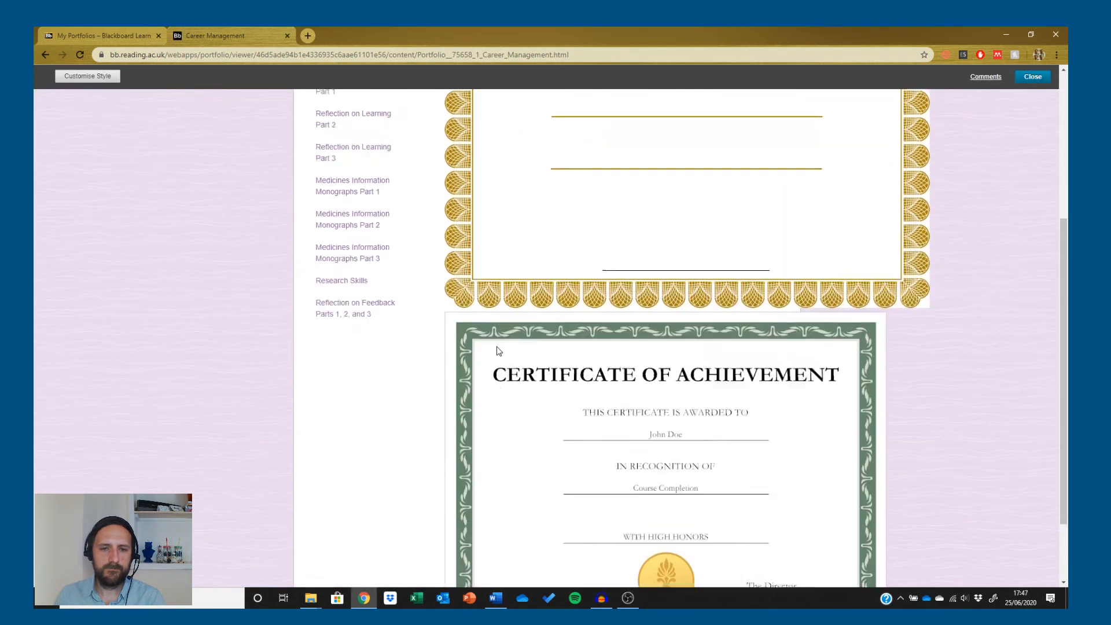
left_click(340, 238)
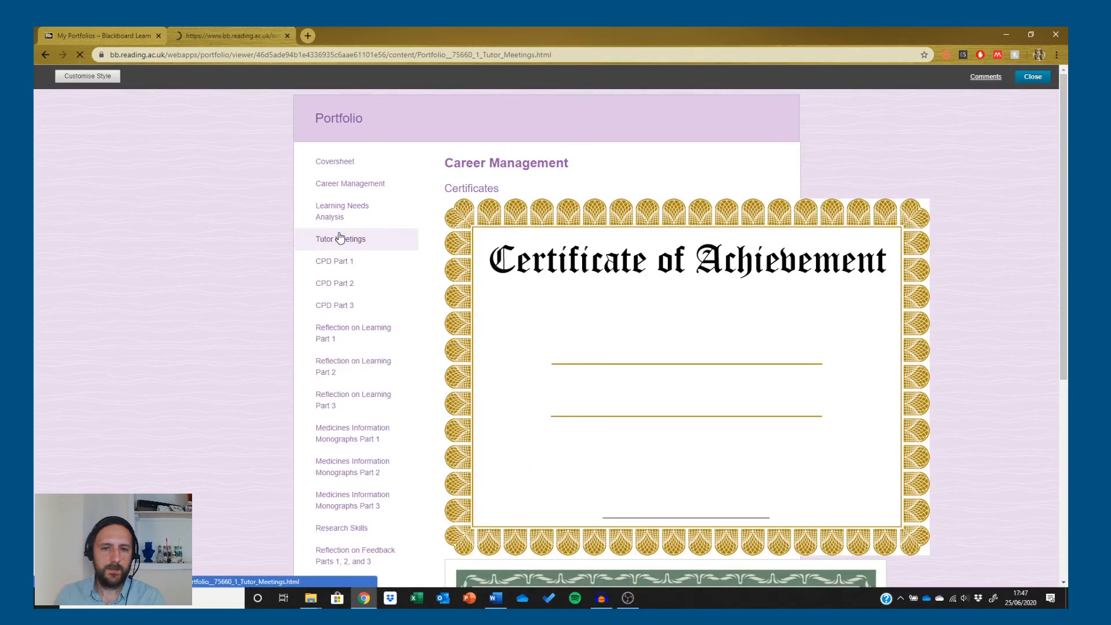
scroll(547, 392, "down", 15)
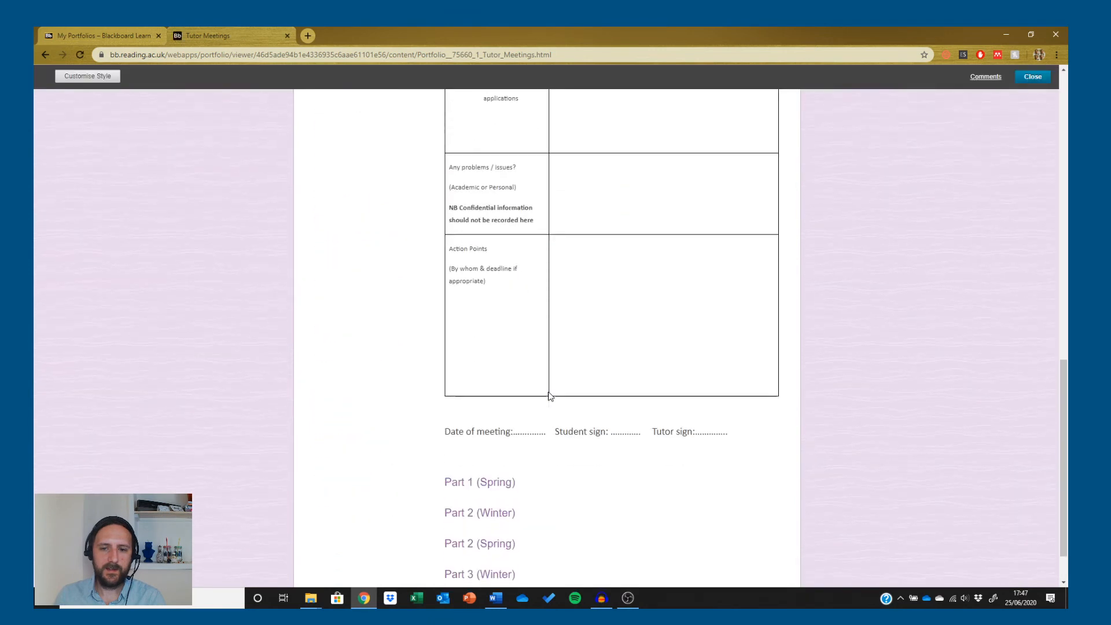
scroll(549, 394, "up", 5)
scroll(550, 397, "up", 8)
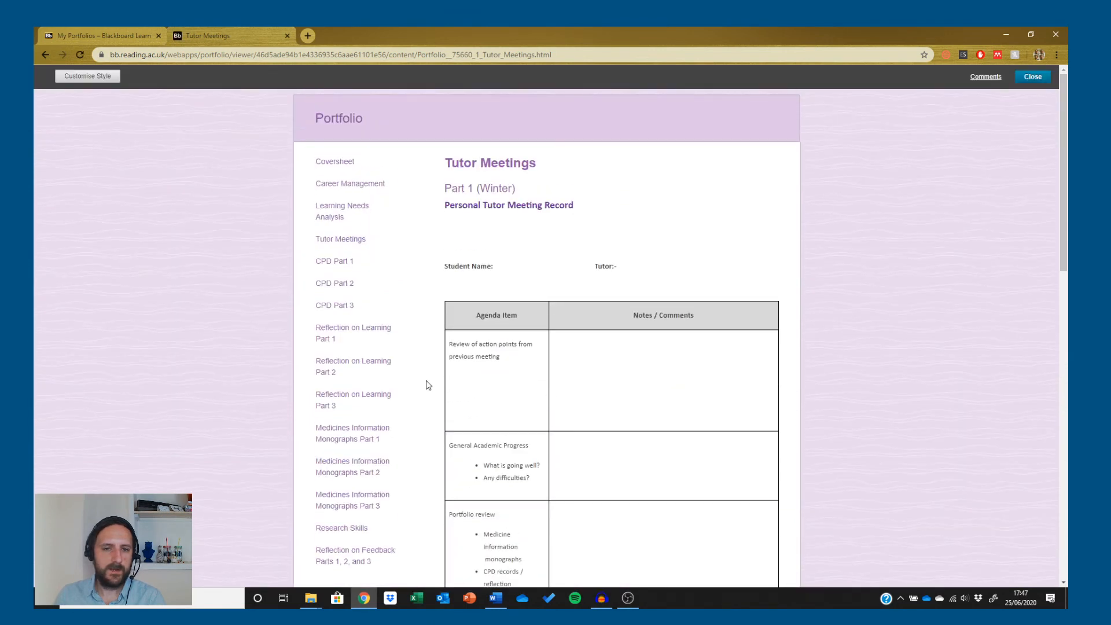
Step: Revisit Reflection on Learning Part 1 and Career Management, and read the Learning Needs Analysis page down to Part 3
left_click(360, 340)
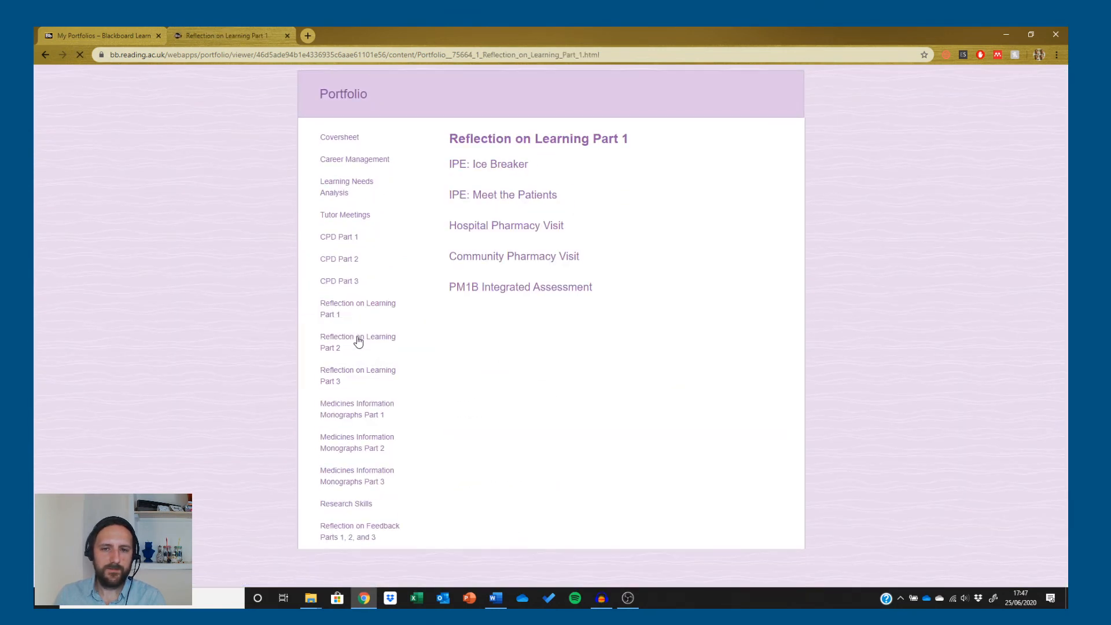
left_click(340, 184)
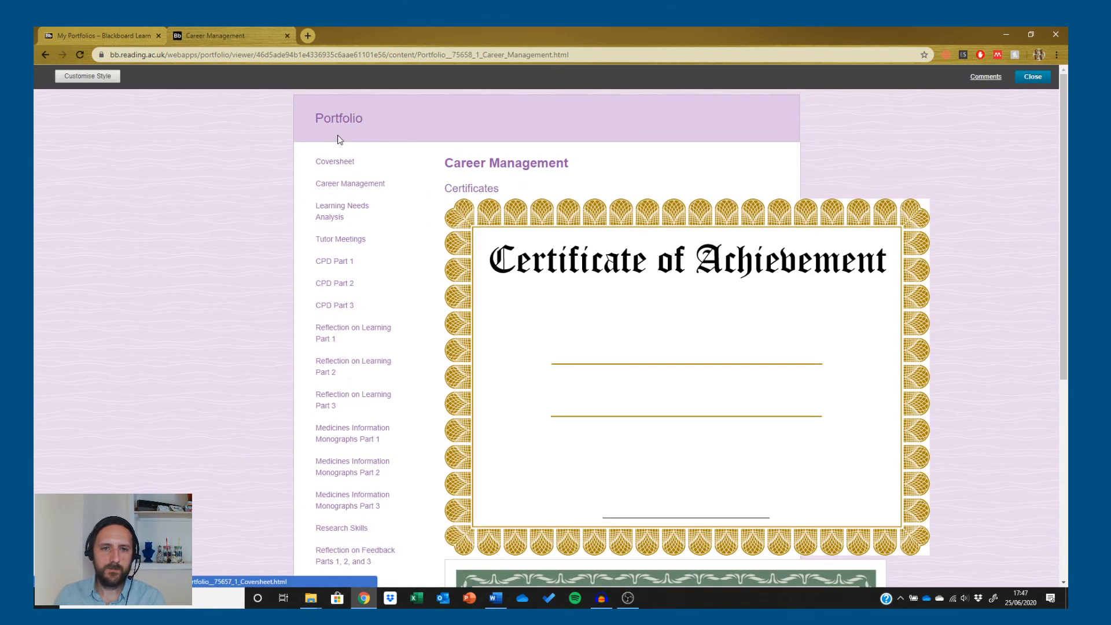
left_click(351, 221)
scroll(547, 293, "down", 10)
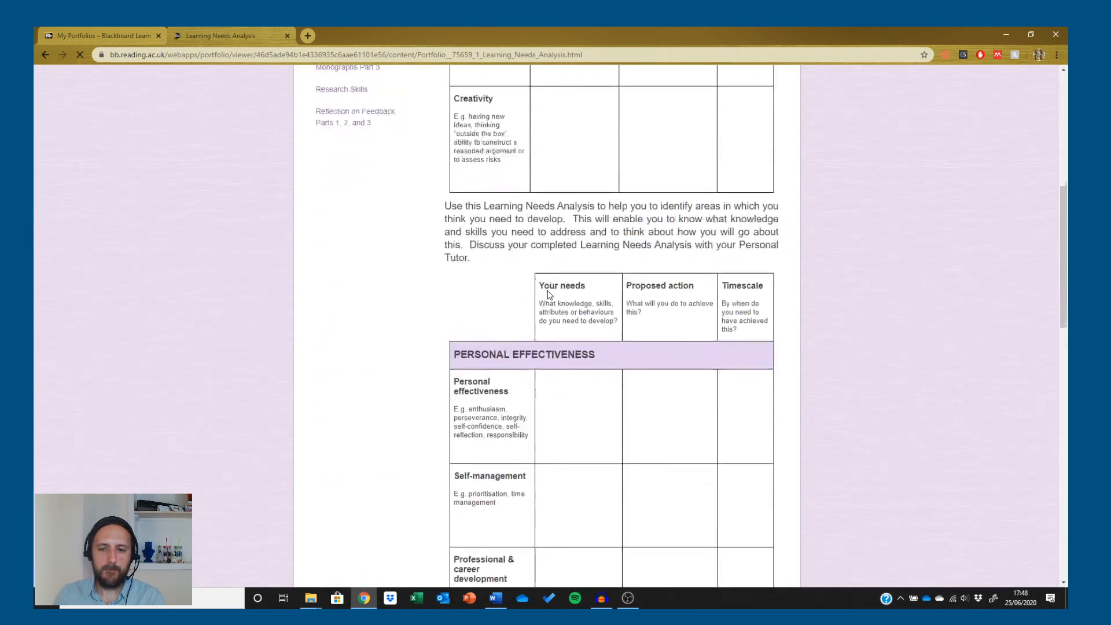
scroll(549, 295, "down", 15)
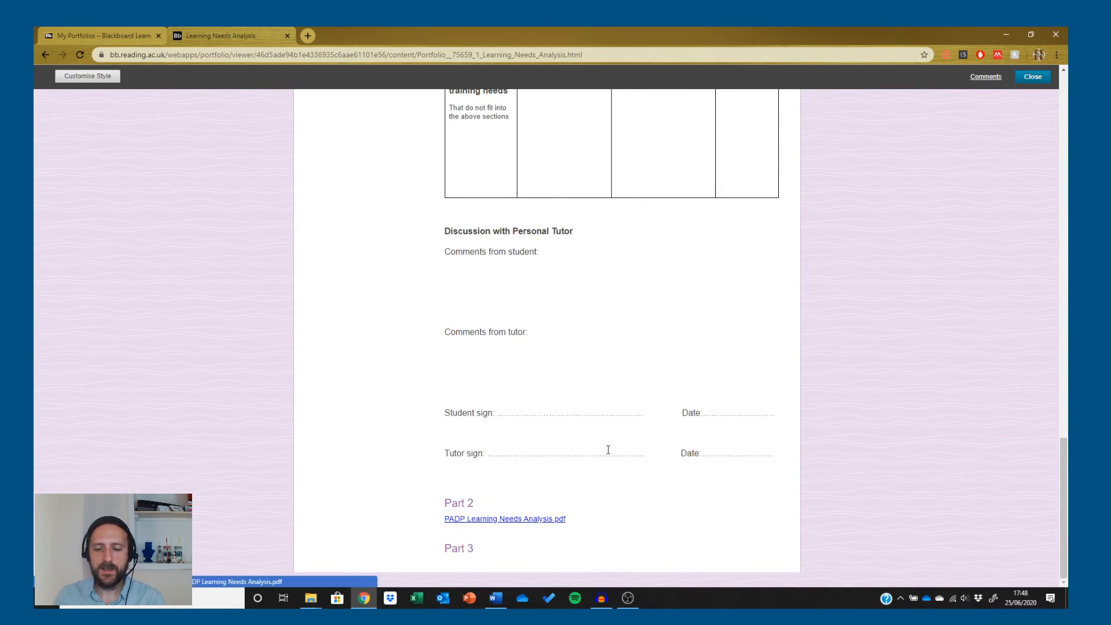
scroll(608, 449, "up", 15)
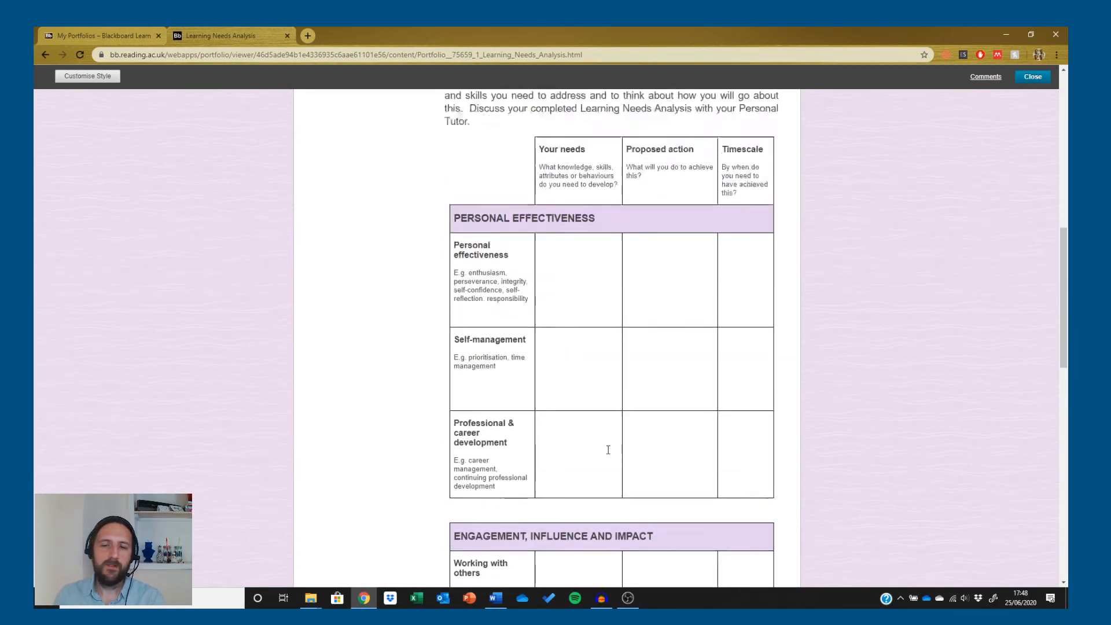
scroll(609, 449, "up", 10)
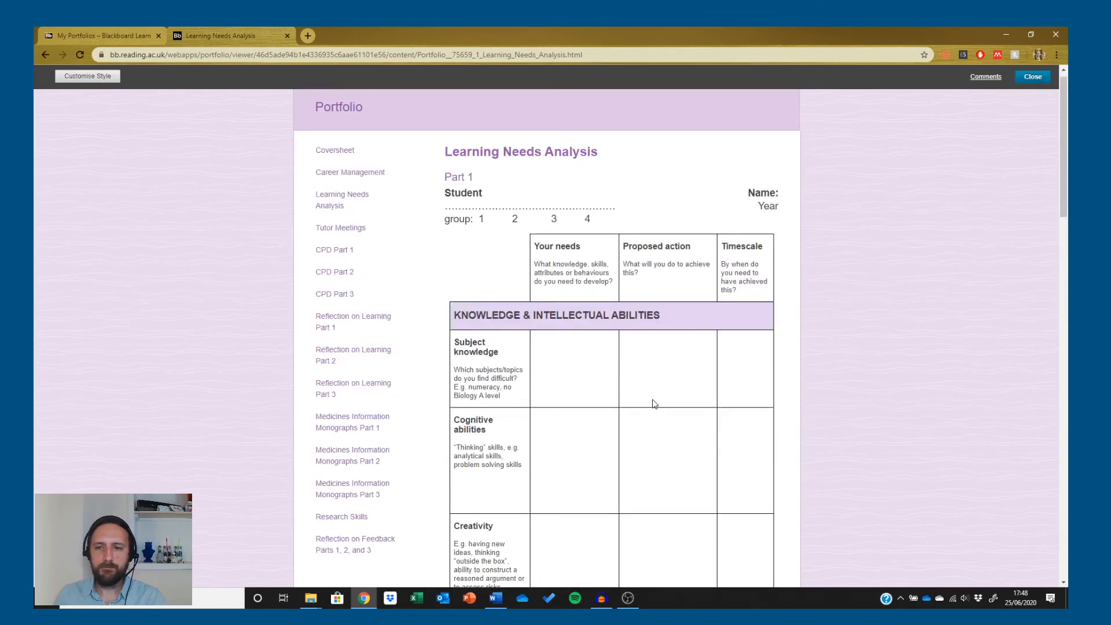
Step: Open the PADP Learning Needs Analysis.pdf link under Part 2 of the Learning Needs Analysis page
scroll(709, 419, "down", 4)
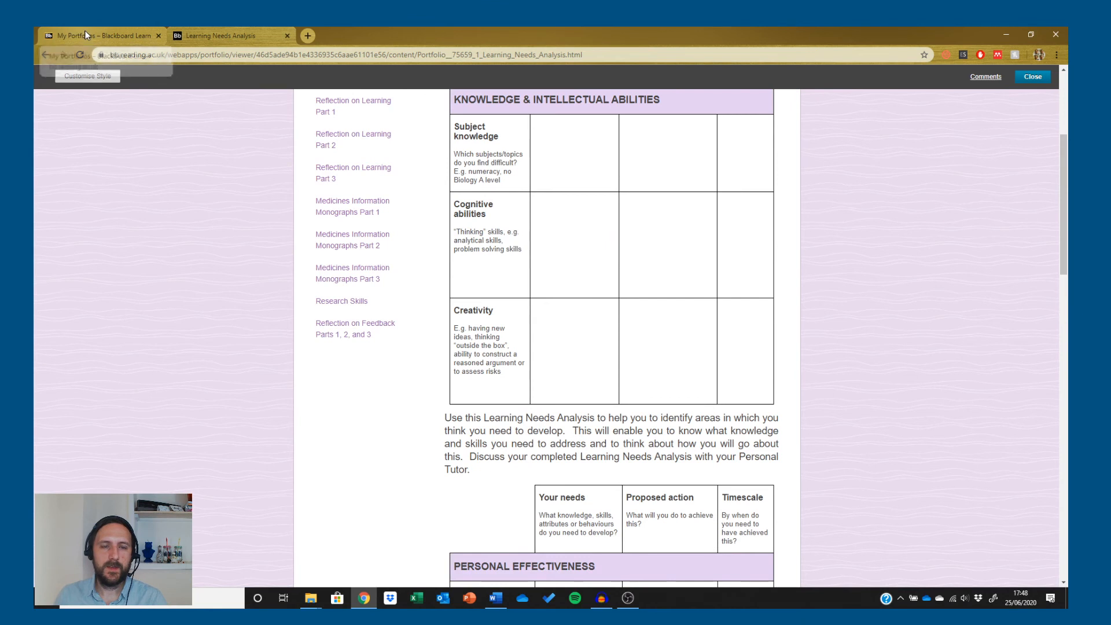
scroll(603, 325, "down", 6)
scroll(602, 326, "down", 10)
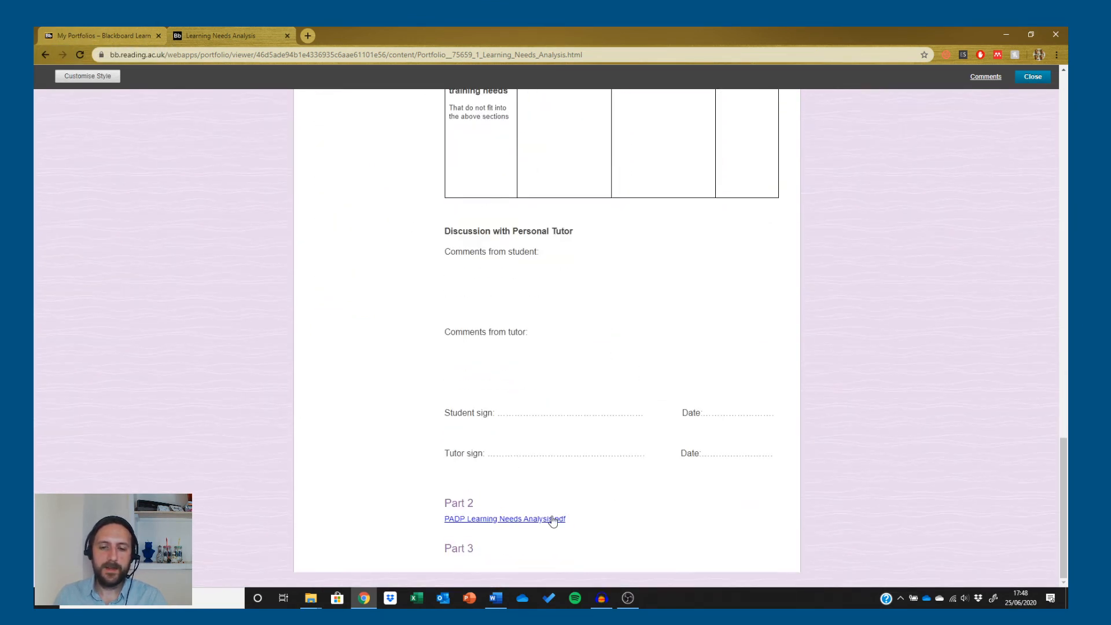
left_click(525, 519)
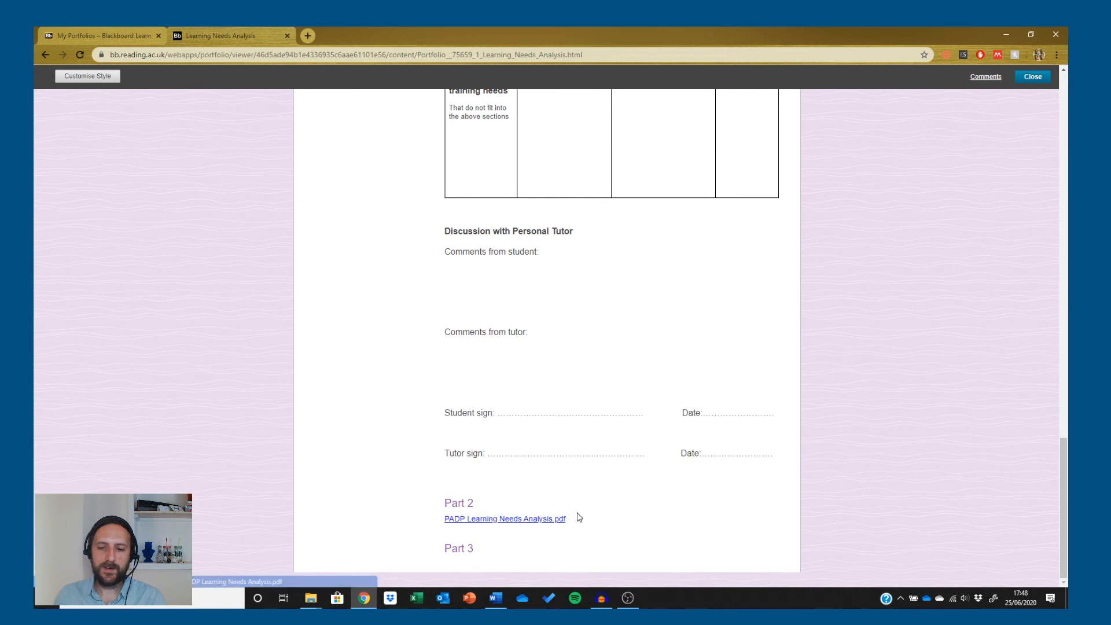
Step: View the PADP Learning Needs Analysis.pdf attached under Part 2, and close both the PDF and the portfolio viewer
left_click(544, 522)
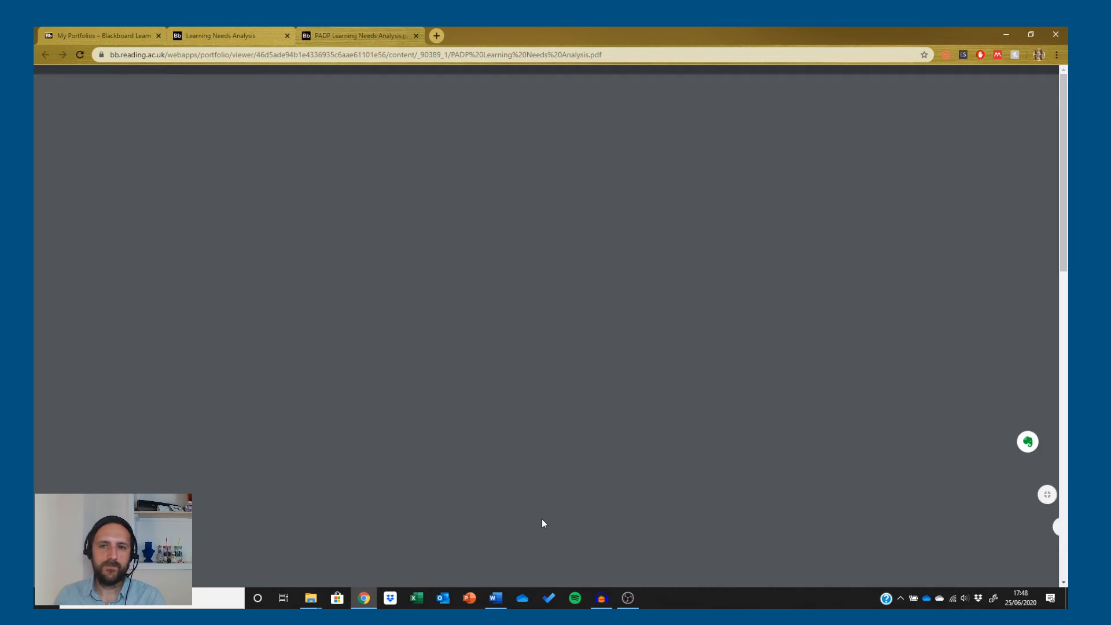
scroll(472, 291, "down", 5)
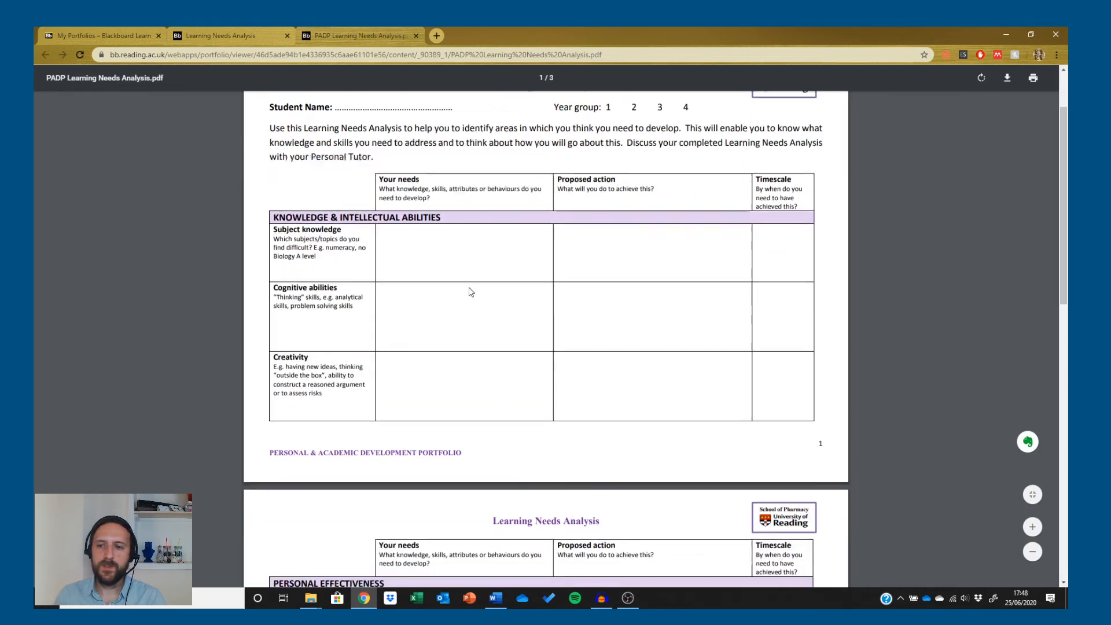
scroll(471, 291, "up", 5)
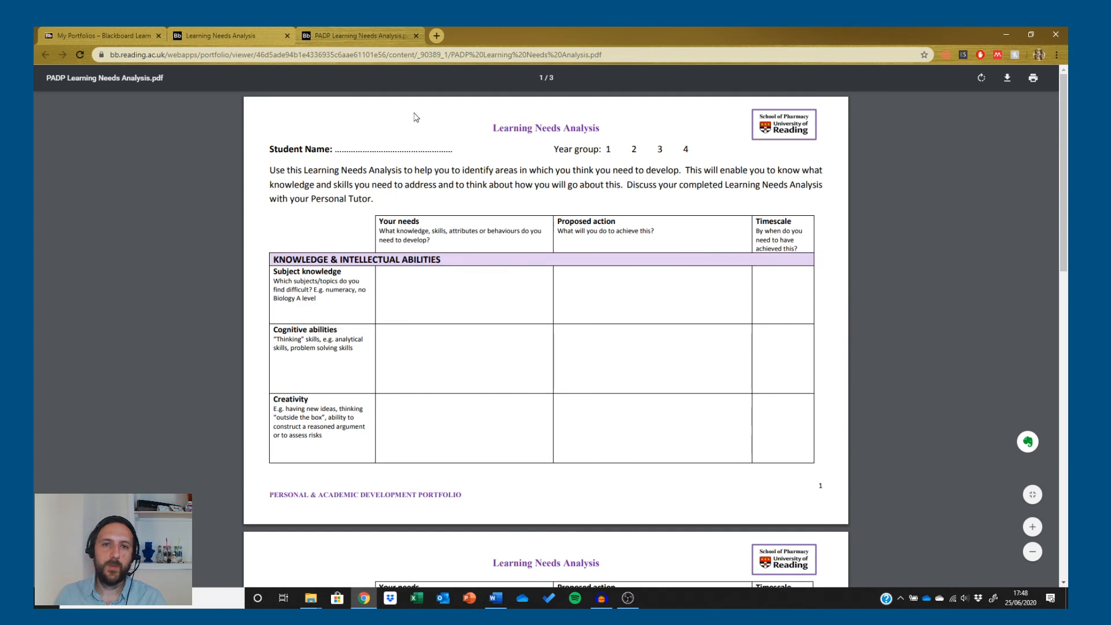
left_click(417, 36)
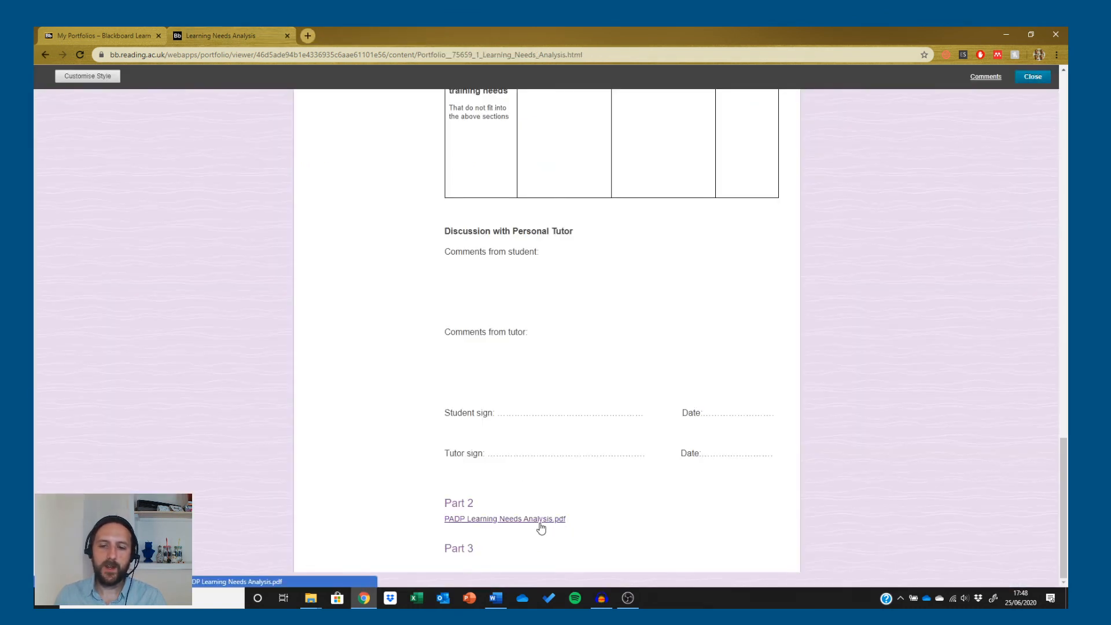
left_click(287, 36)
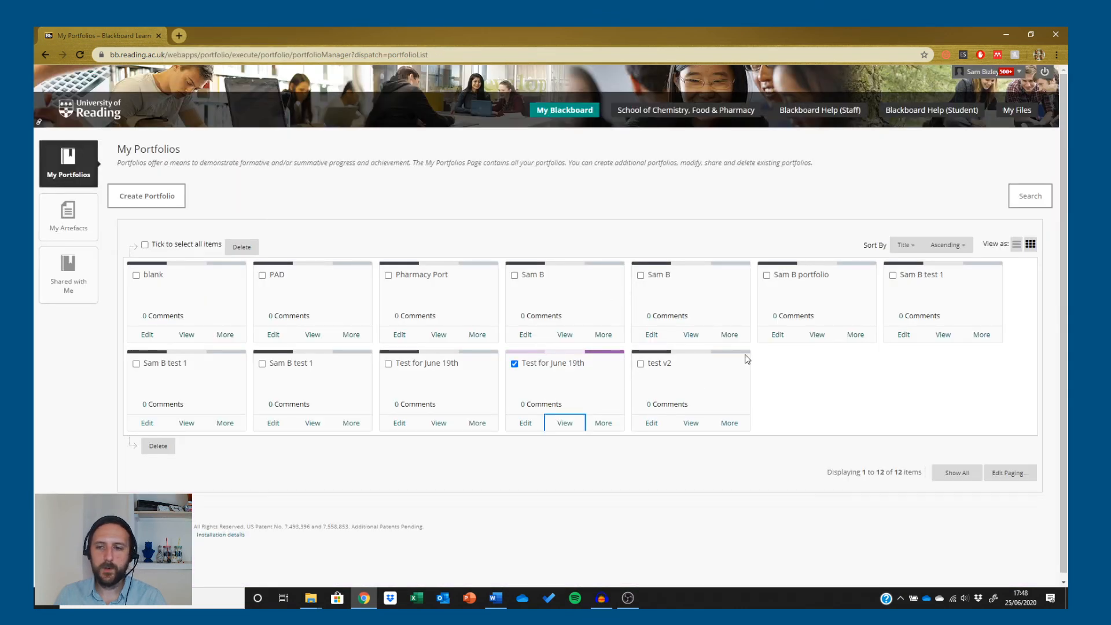
Step: Edit the purple-marked Test for June 19th portfolio and open the empty Unplanned 2 section of CPD Part 1 for content entry
left_click(526, 425)
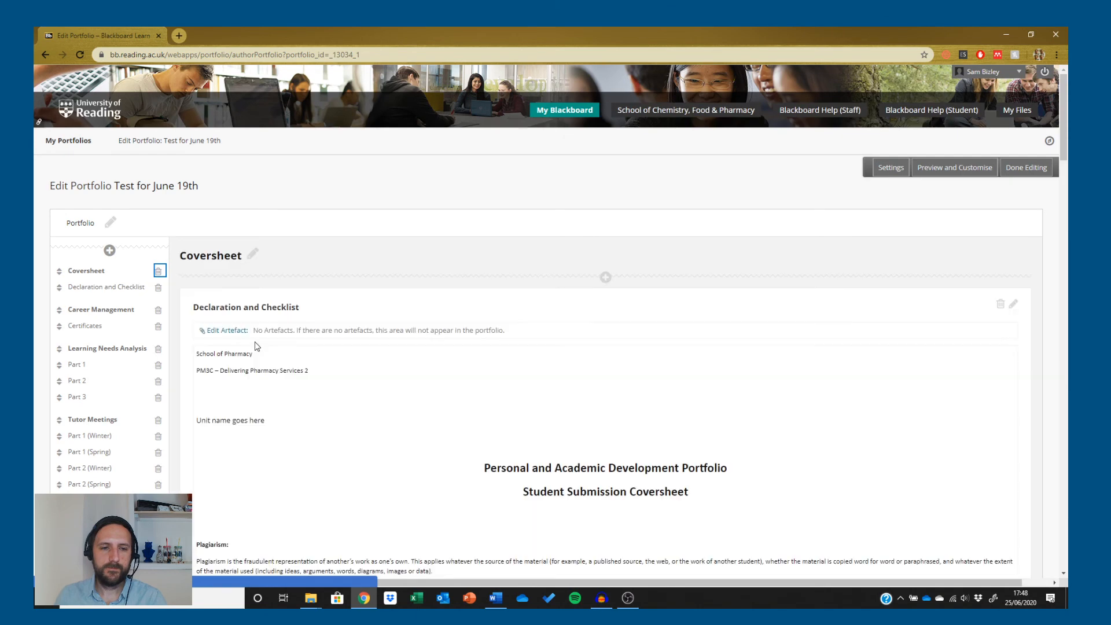
scroll(255, 346, "down", 1)
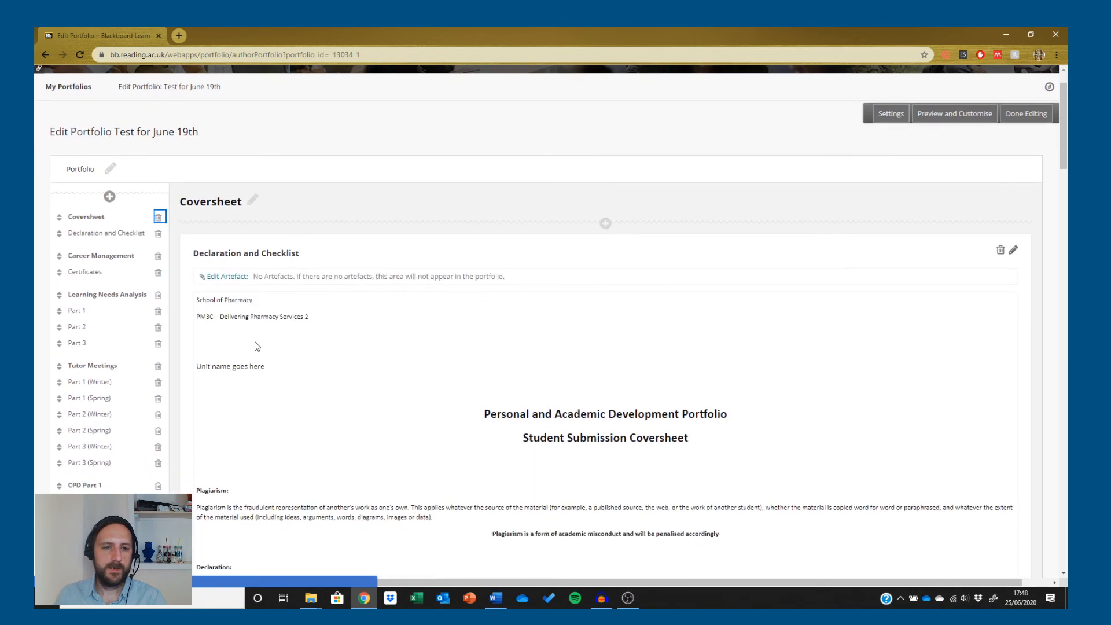
left_click(86, 502)
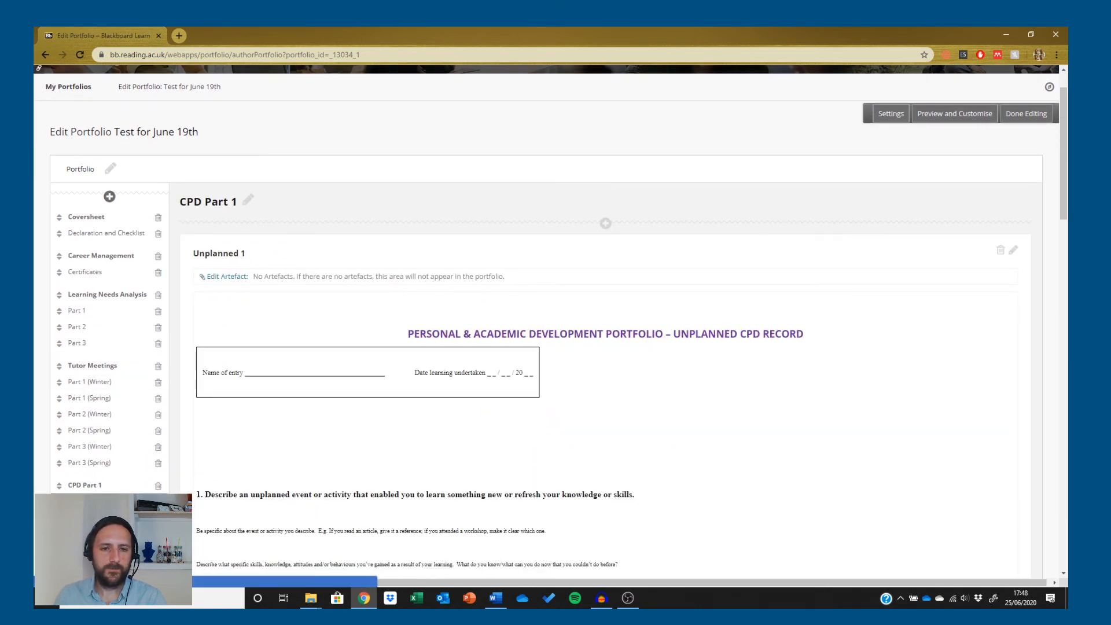
scroll(284, 422, "down", 15)
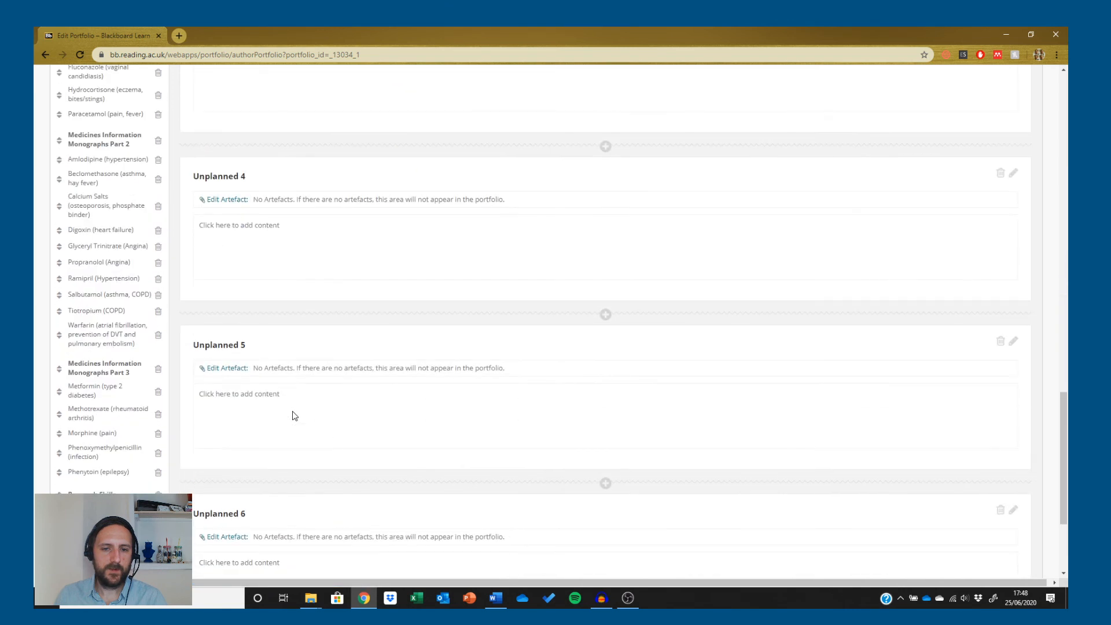
scroll(294, 416, "up", 2)
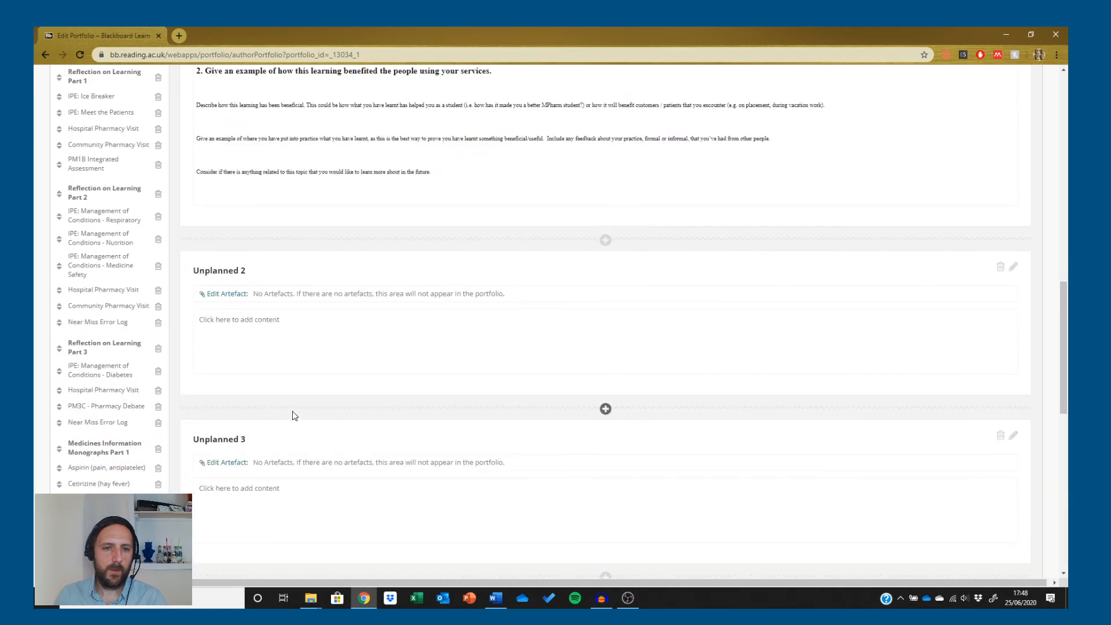
left_click(226, 319)
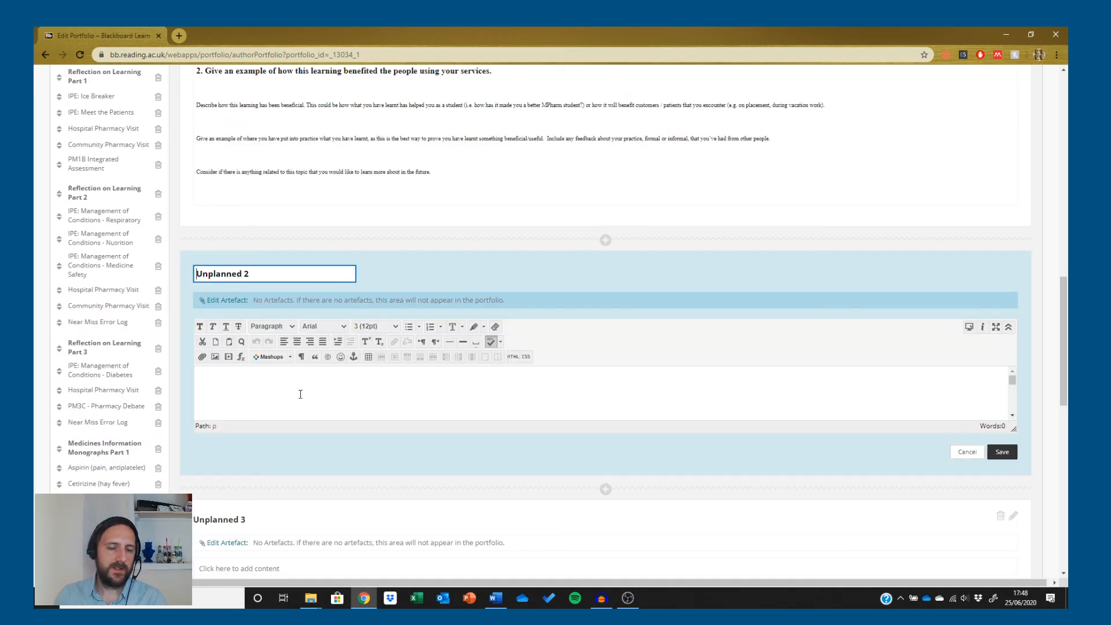
Step: Bring up the computer's file picker for attaching a file to Unplanned 2, and dismiss it without attaching anything
left_click(202, 357)
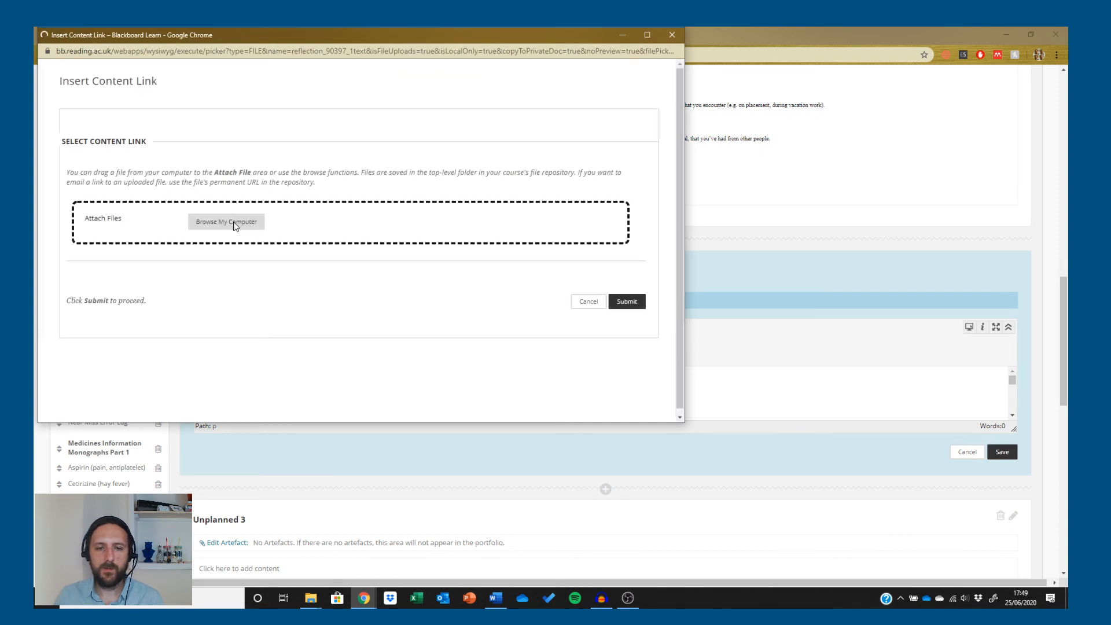
left_click(235, 224)
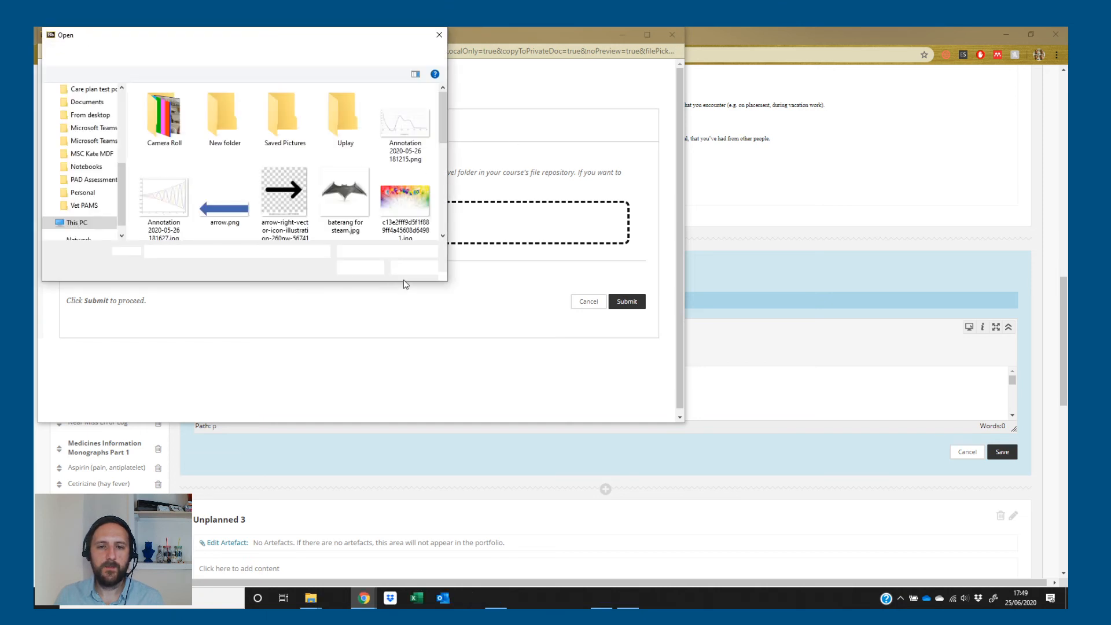
left_click(413, 271)
left_click(672, 36)
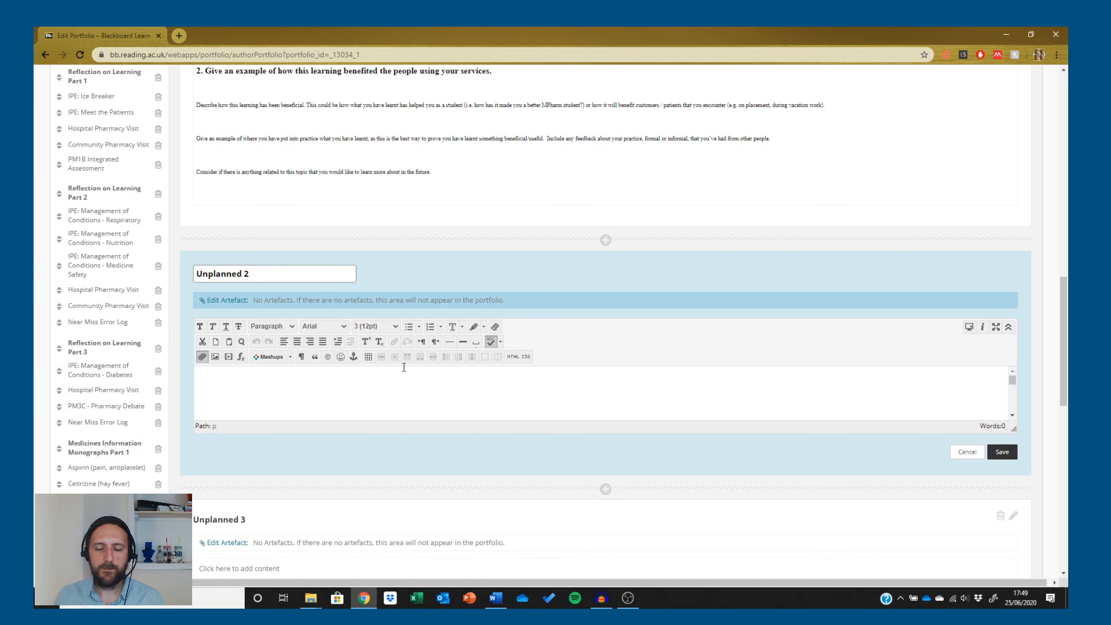
Step: Finish editing the Test for June 19th portfolio and go to the My Blackboard page
left_click_drag(1061, 362, 1066, 134)
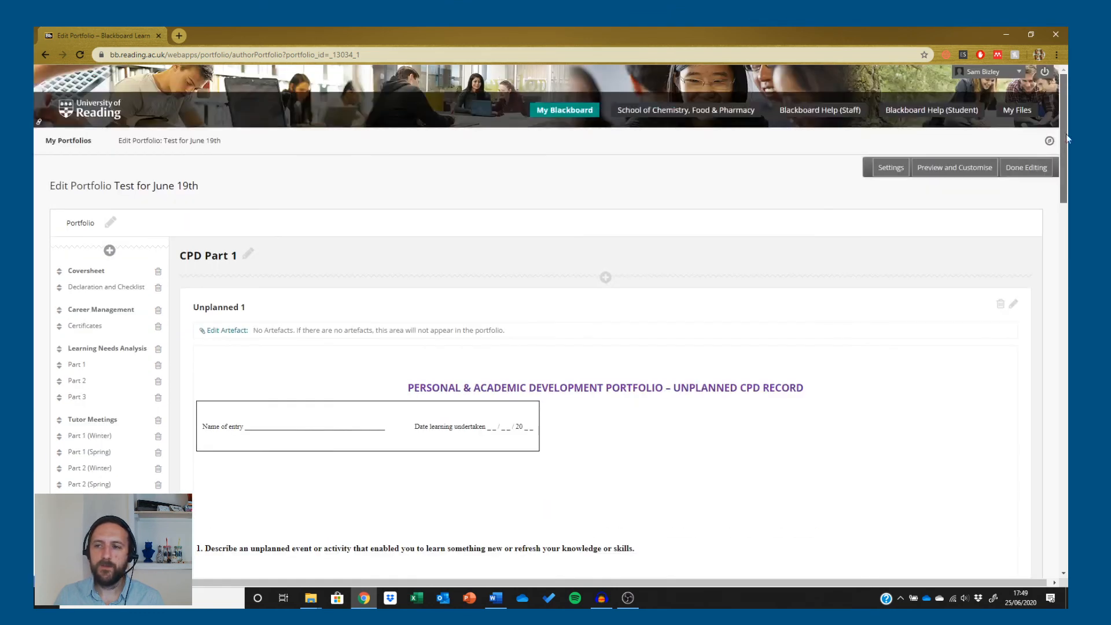
left_click(1022, 168)
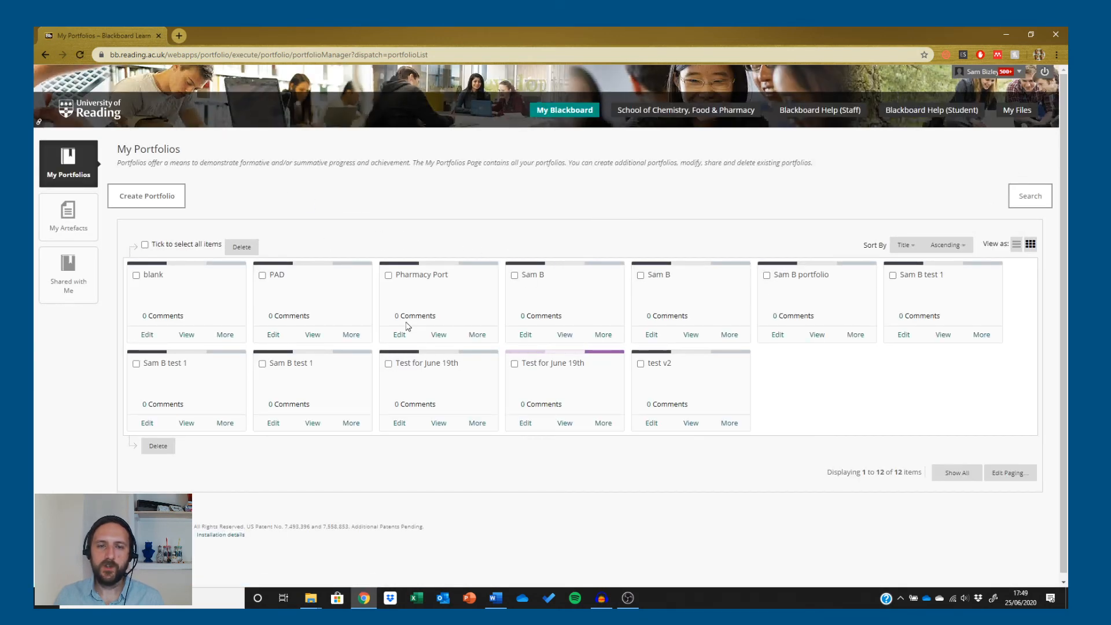
left_click(565, 111)
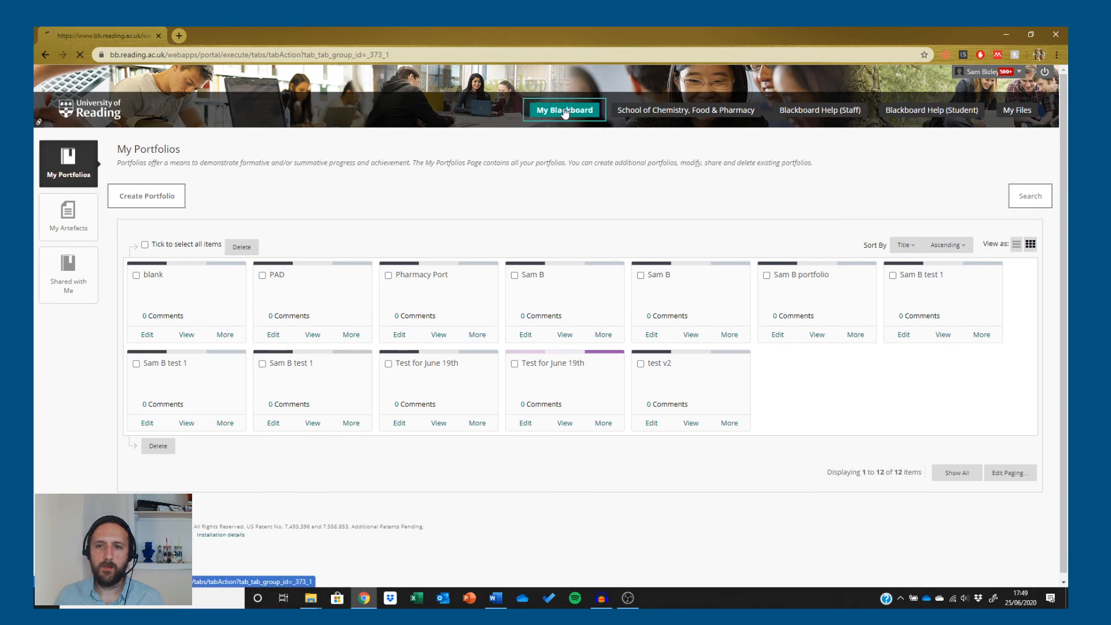